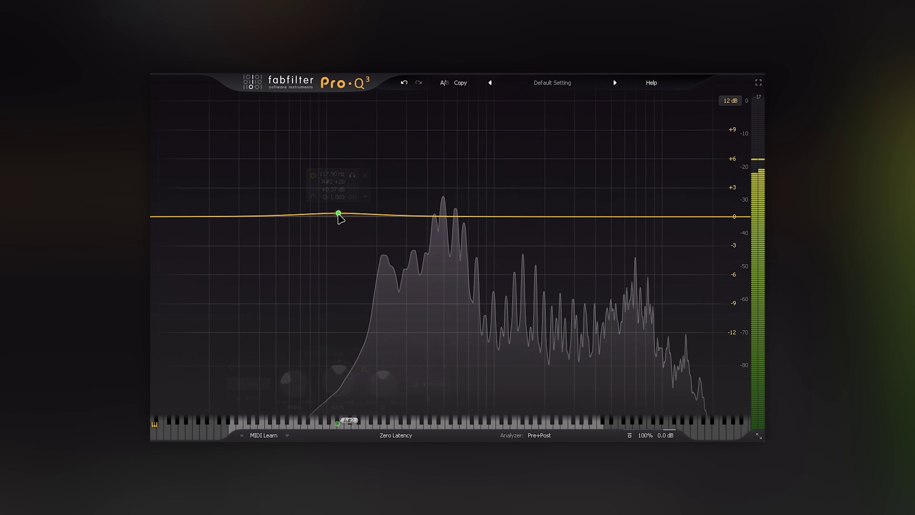
# Audition the bell band near 118 Hz in solo, sweep it up into the mids, and pull it down into a cut.
pyautogui.click(340, 216)
pyautogui.click(357, 176)
pyautogui.moveTo(364, 182); pyautogui.dragTo(456, 184)
pyautogui.moveTo(438, 215); pyautogui.dragTo(433, 310)
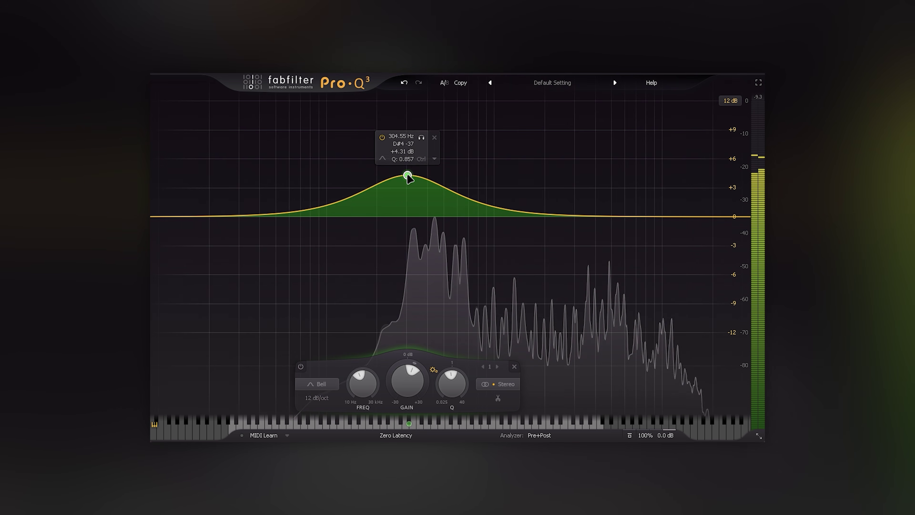
# Move the bell band across the spectrum, comparing boosts and cuts, and bring it down from 17461 Hz to a mid-frequency cut.
pyautogui.moveTo(410, 179); pyautogui.dragTo(544, 159)
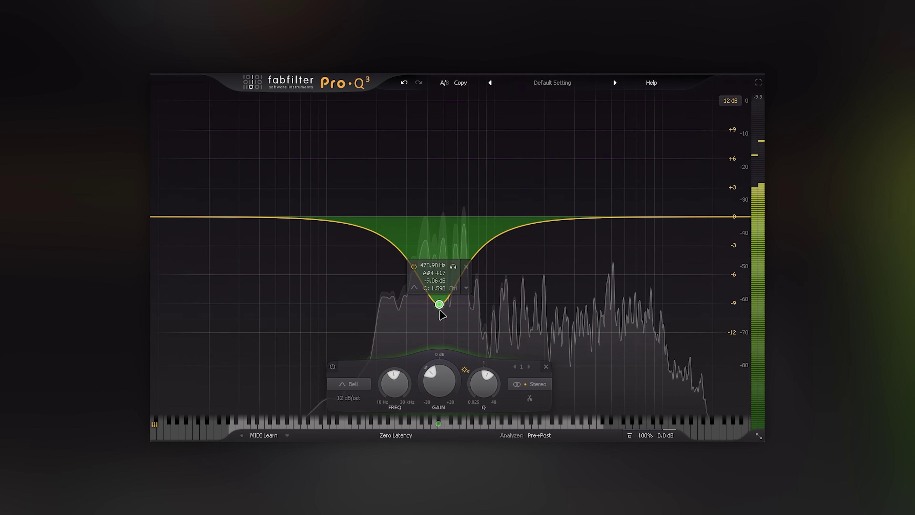
pyautogui.moveTo(443, 260); pyautogui.dragTo(442, 220)
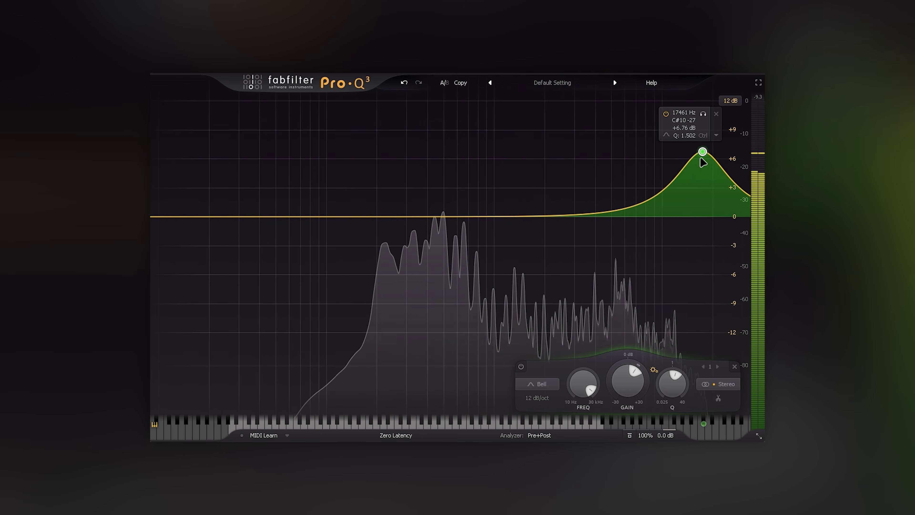
pyautogui.moveTo(703, 160); pyautogui.dragTo(445, 312)
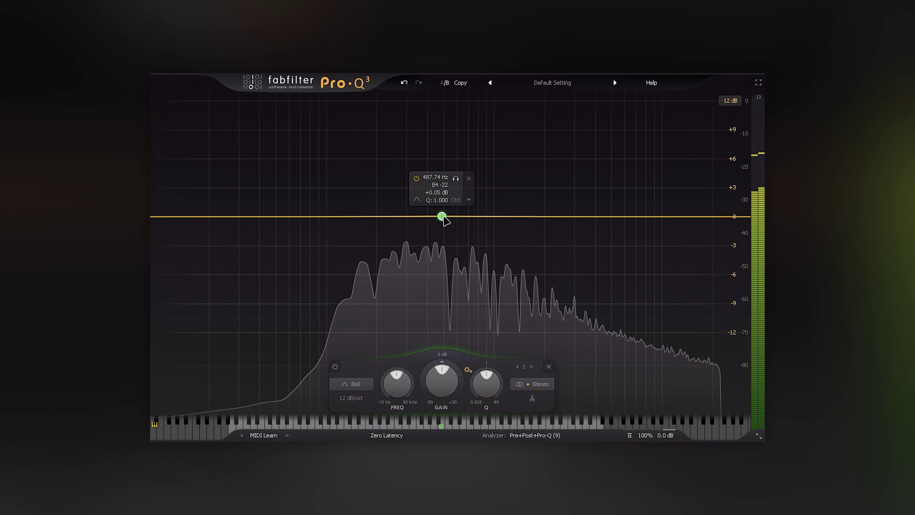
# Lower the bell band near 488 Hz and shift it to a cut of about 5.8 dB around 398 Hz.
pyautogui.moveTo(443, 217); pyautogui.dragTo(442, 275)
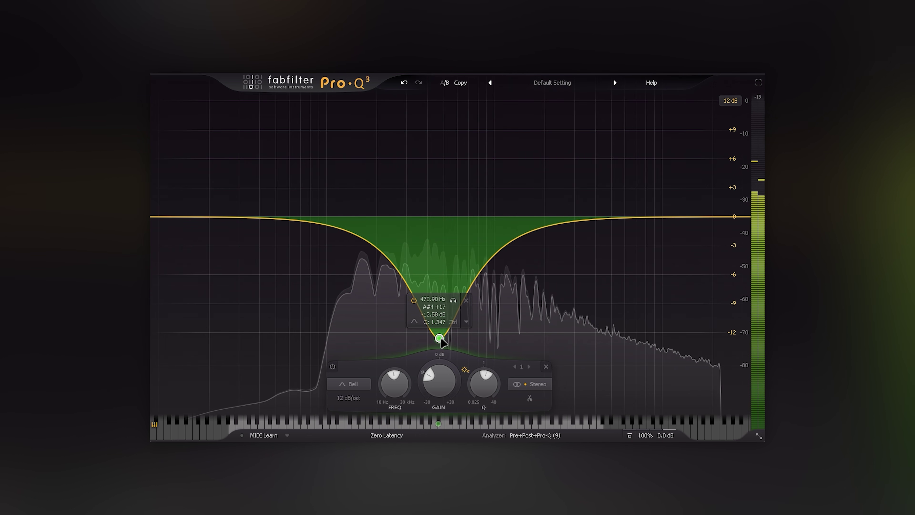
pyautogui.moveTo(441, 340); pyautogui.dragTo(429, 277)
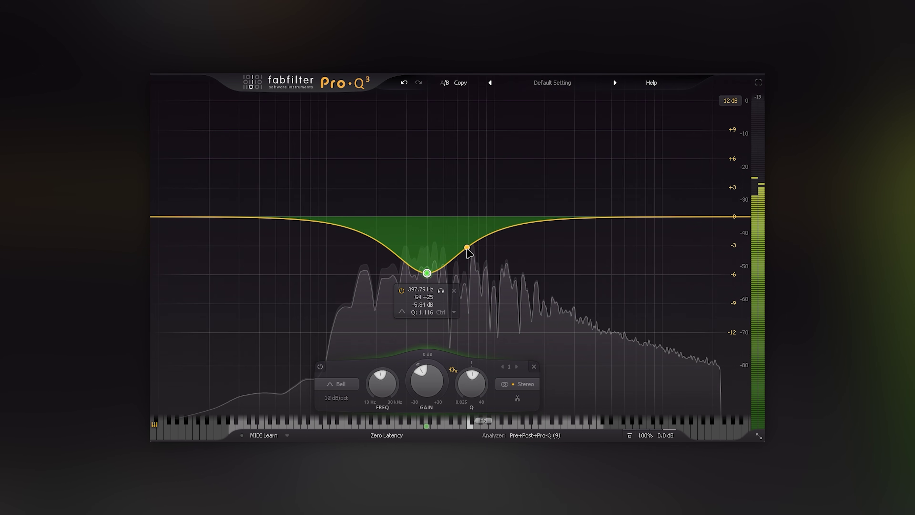
# Add smaller bell cuts above and below the main one, and raise the Gain Scale from 0% to balance their strength.
pyautogui.moveTo(467, 249)
pyautogui.mouseDown()
pyautogui.moveTo(463, 135)
pyautogui.moveTo(466, 239)
pyautogui.mouseUp()
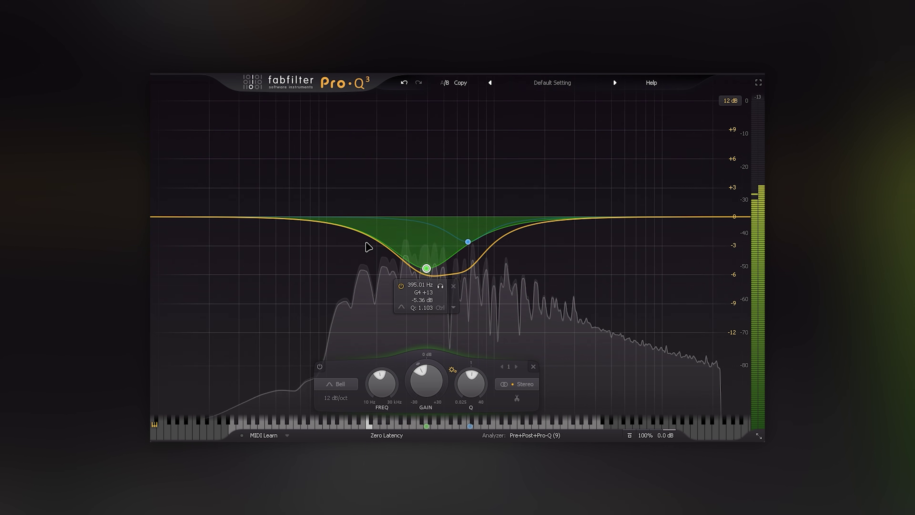
pyautogui.moveTo(368, 246); pyautogui.dragTo(395, 259)
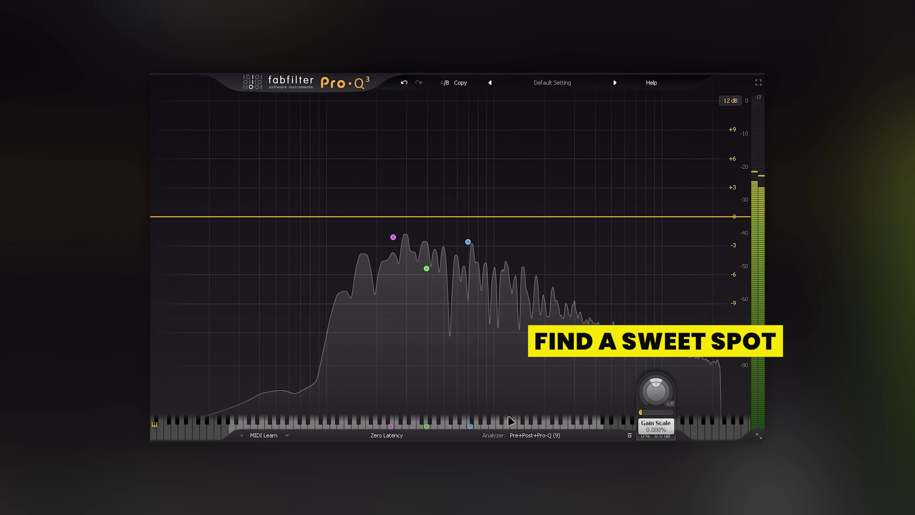
pyautogui.moveTo(508, 416); pyautogui.dragTo(643, 419)
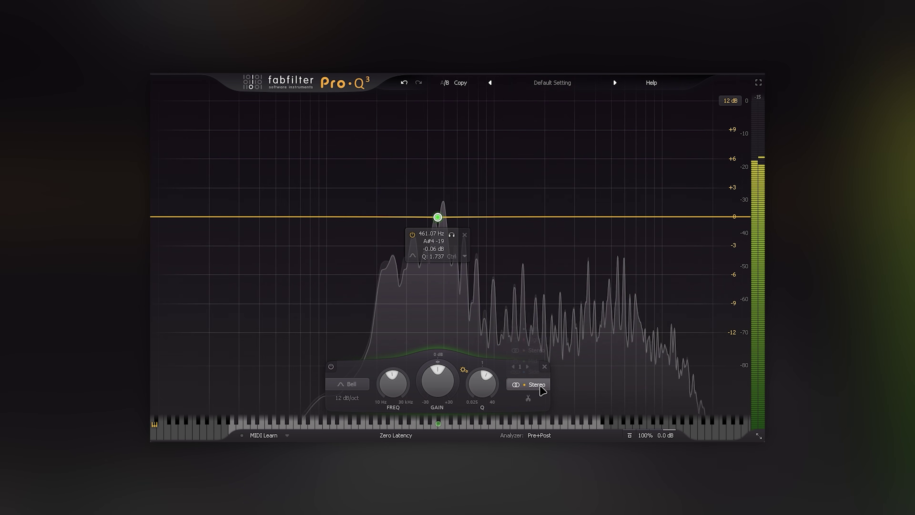
# Set the 461 Hz bell band to Mid, audition it in solo, and switch its stereo placement to Side.
pyautogui.click(528, 384)
pyautogui.click(533, 361)
pyautogui.click(452, 235)
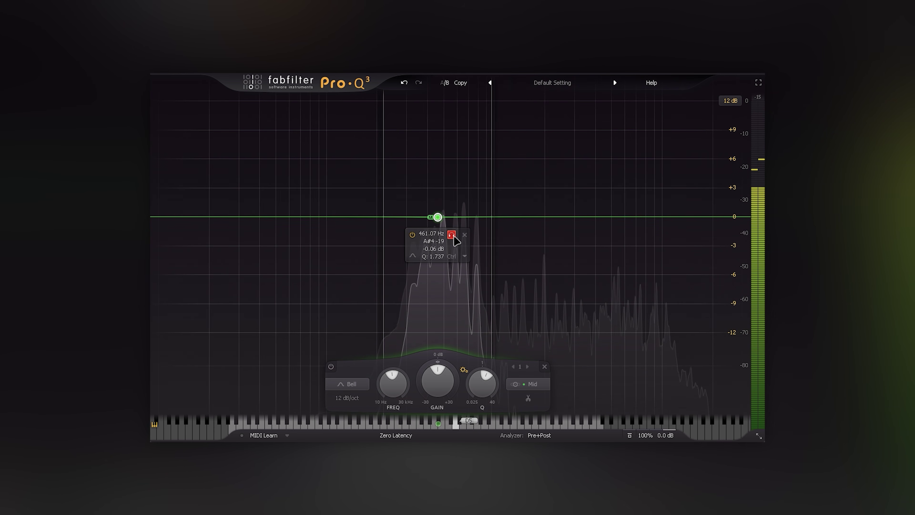
pyautogui.click(529, 384)
pyautogui.click(533, 371)
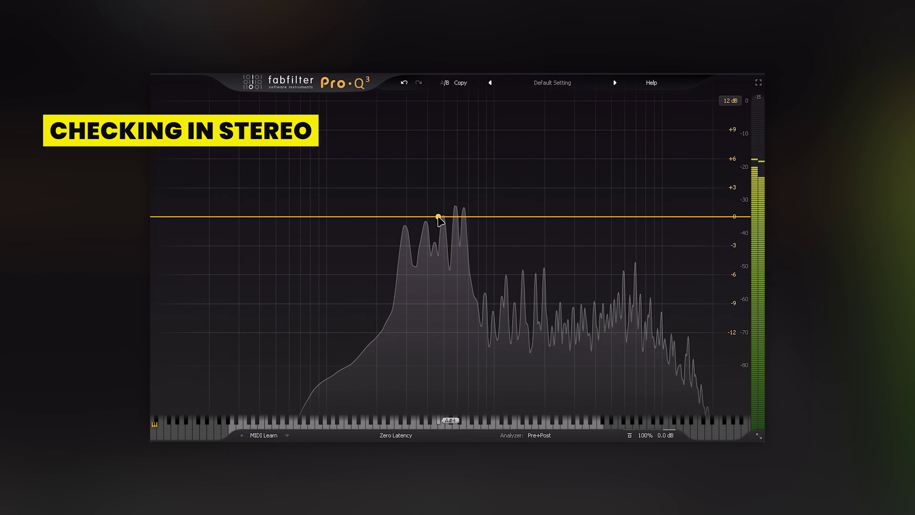
# Solo the bell band in Stereo, narrow its Q to about 1.74, and sweep it to about 461 Hz.
pyautogui.moveTo(440, 216)
pyautogui.click(449, 235)
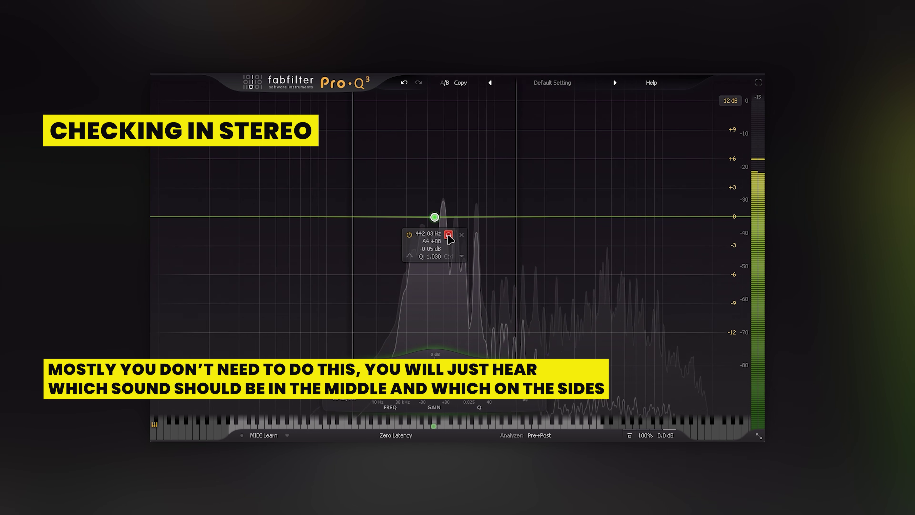
pyautogui.scroll(3, 450, 239)
pyautogui.moveTo(450, 239); pyautogui.dragTo(453, 239)
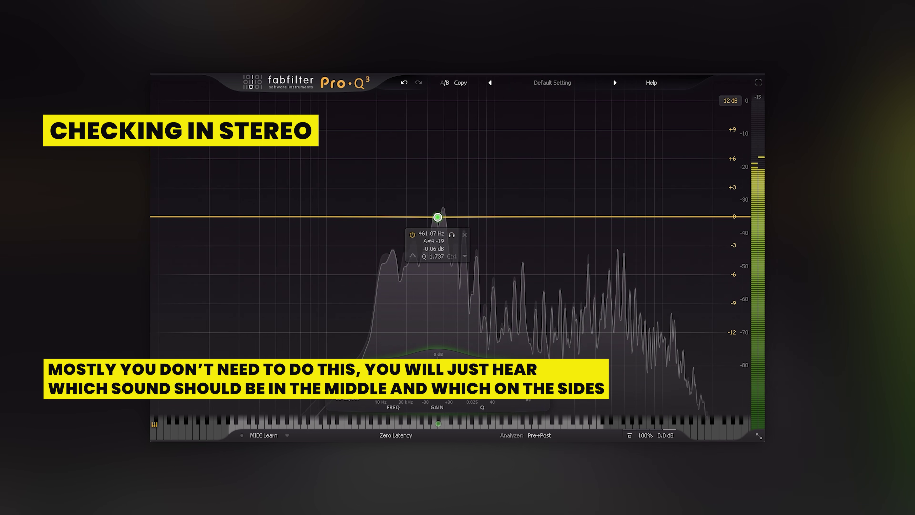
# Switch the 461 Hz bell band to Mid and audition only its center content in solo.
pyautogui.click(533, 361)
pyautogui.click(453, 236)
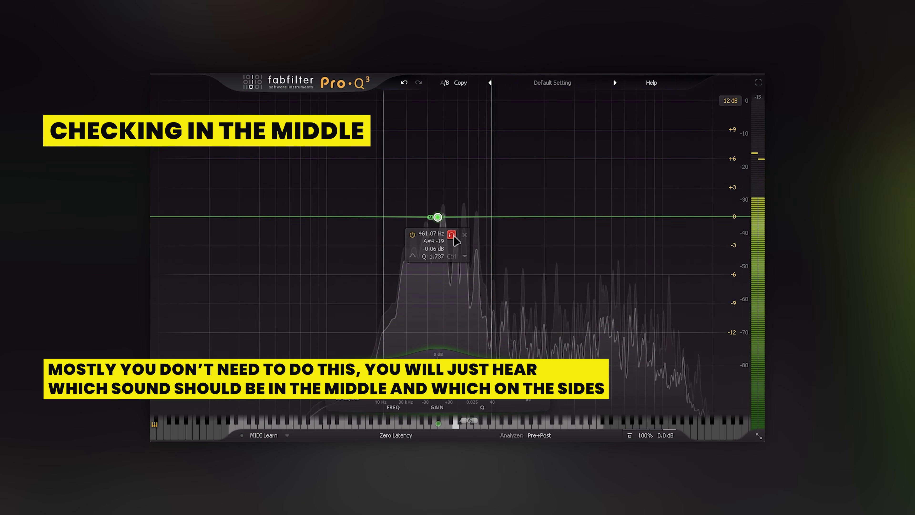
pyautogui.click(453, 236)
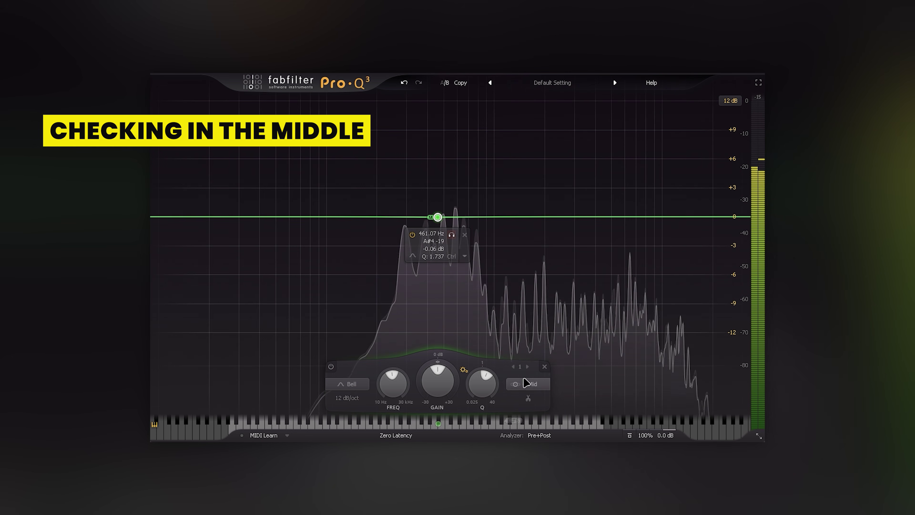
# Audition the bell band on the Side channel, and sweep the soloed Stereo band around 557 Hz.
pyautogui.click(534, 372)
pyautogui.moveTo(453, 236); pyautogui.dragTo(447, 239)
pyautogui.click(528, 361)
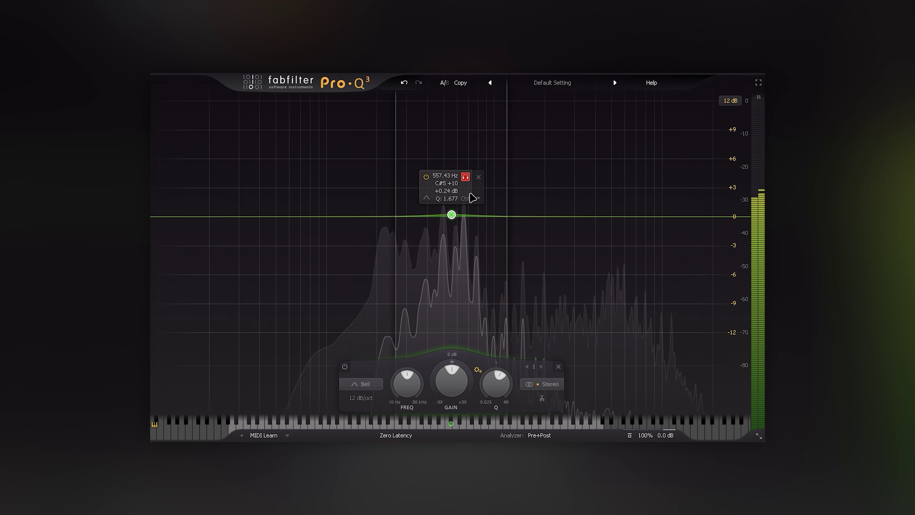
pyautogui.moveTo(472, 196); pyautogui.dragTo(458, 198)
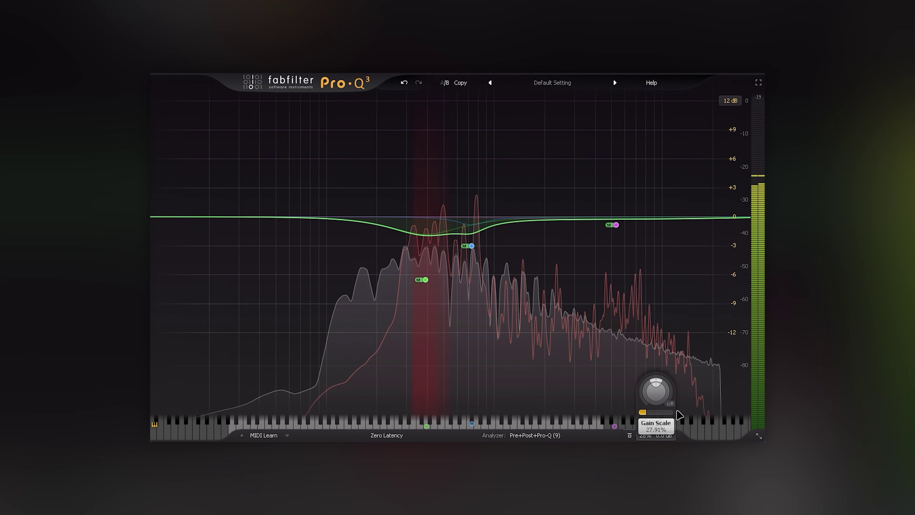
# Raise the Gain Scale of the Mid cuts and overlay the Middle Arp spectrum in the analyzer.
pyautogui.moveTo(692, 415); pyautogui.dragTo(733, 413)
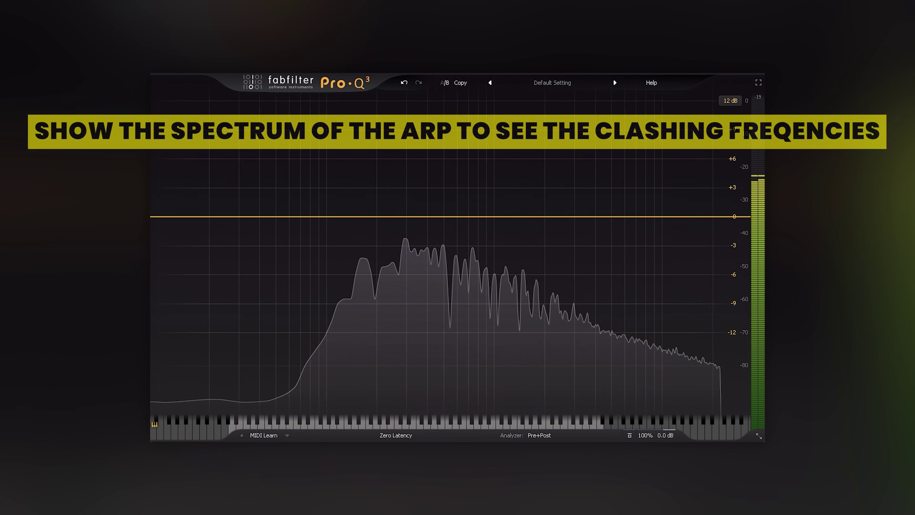
pyautogui.click(538, 435)
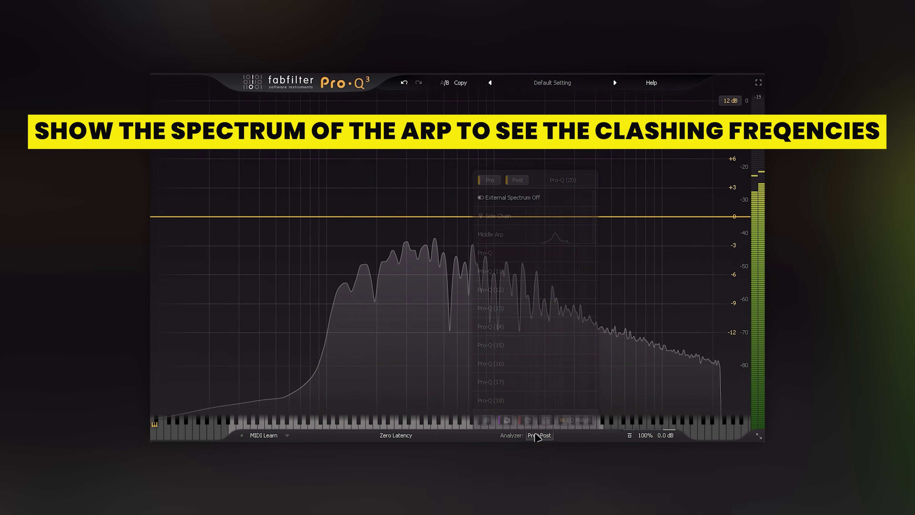
pyautogui.click(536, 235)
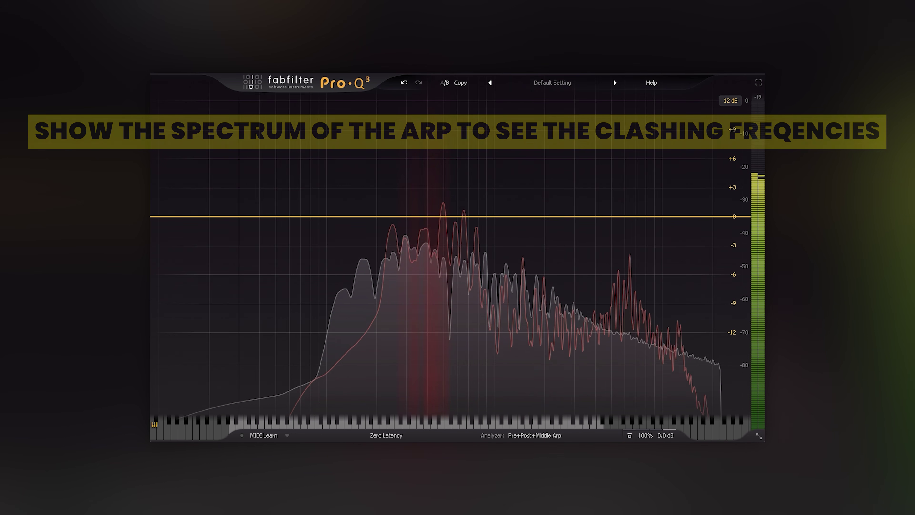
# Add a Mid bell cut of about 8.2 dB near 400 Hz and a second one of about 6 dB above it.
pyautogui.moveTo(435, 217)
pyautogui.mouseDown()
pyautogui.moveTo(429, 90)
pyautogui.moveTo(432, 214)
pyautogui.mouseUp()
pyautogui.moveTo(446, 180); pyautogui.dragTo(426, 296)
pyautogui.moveTo(466, 217); pyautogui.dragTo(466, 282)
pyautogui.moveTo(468, 317); pyautogui.dragTo(470, 312)
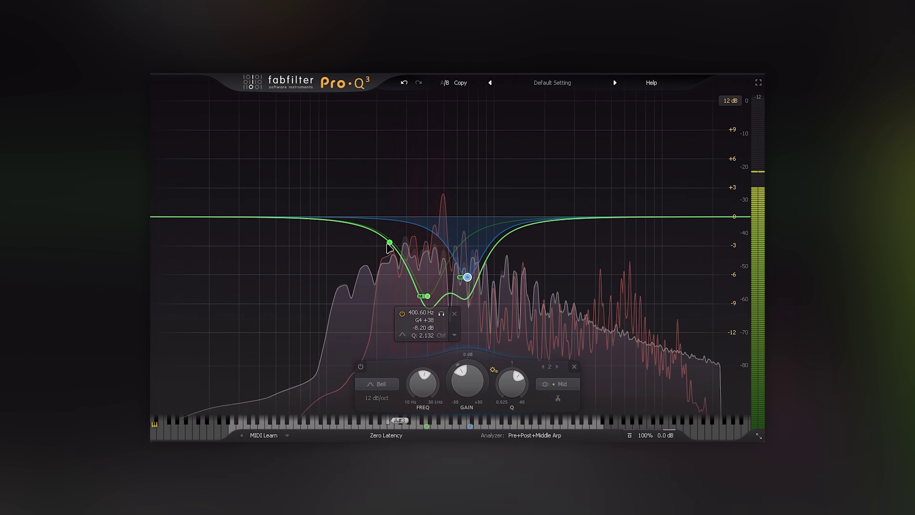
# Add a narrow Mid bell cut of about 4 dB near 257 Hz and deepen the 400 Hz cut to about 8.4 dB.
pyautogui.moveTo(382, 217); pyautogui.dragTo(399, 287)
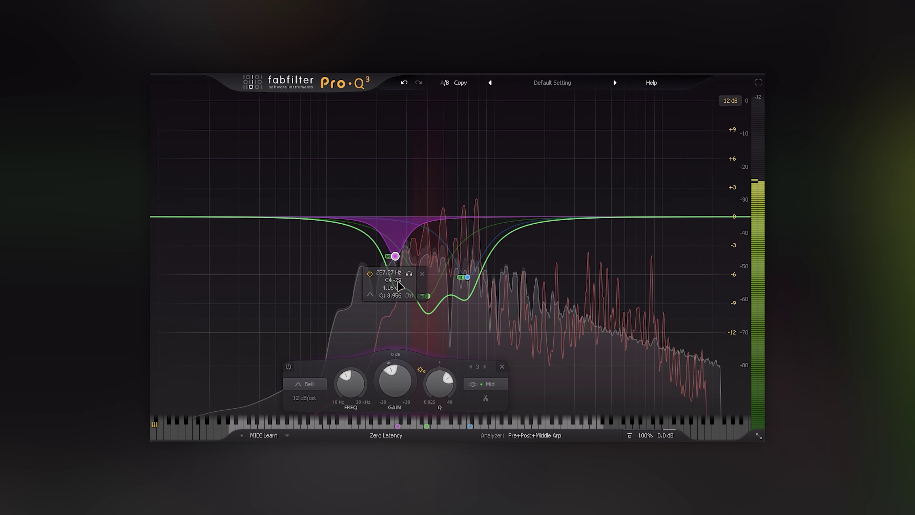
pyautogui.click(431, 298)
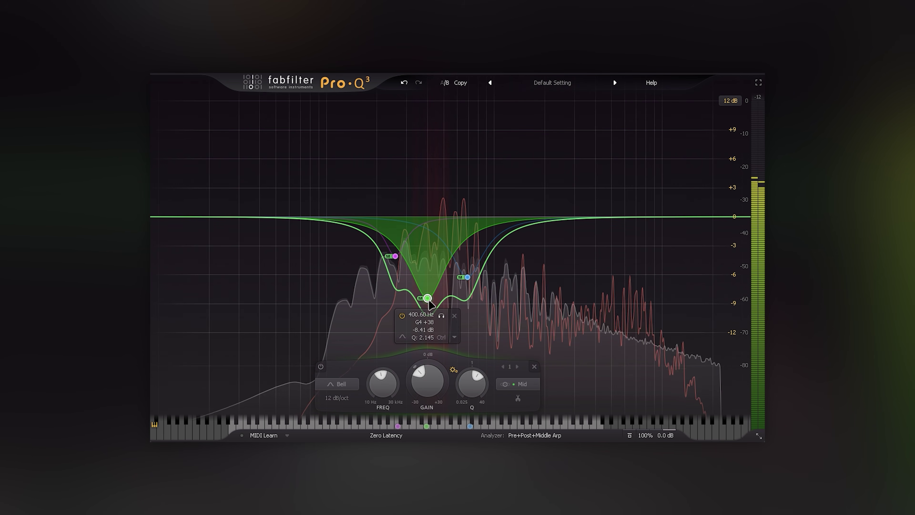
pyautogui.click(542, 157)
# Compare the three Mid cuts at 0% and 200% Gain Scale, and reduce the scale again.
pyautogui.moveTo(645, 436); pyautogui.dragTo(645, 476)
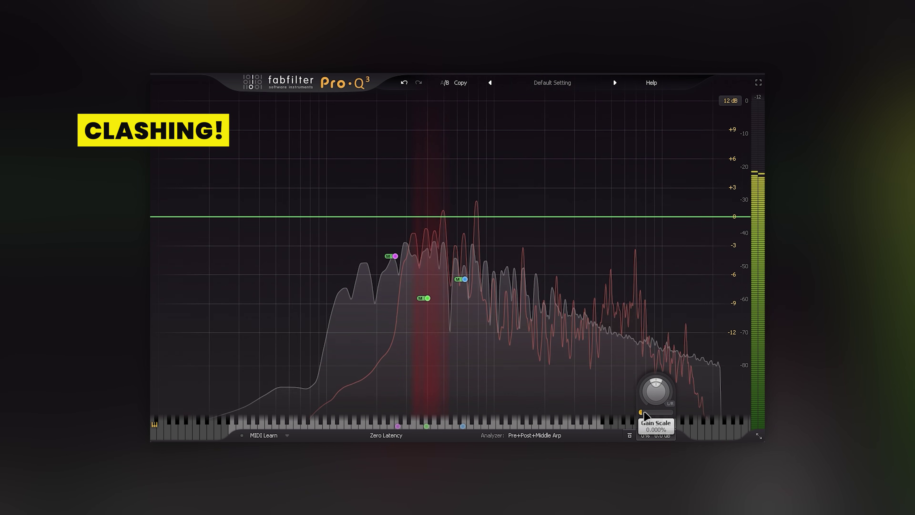
pyautogui.moveTo(645, 435); pyautogui.dragTo(645, 364)
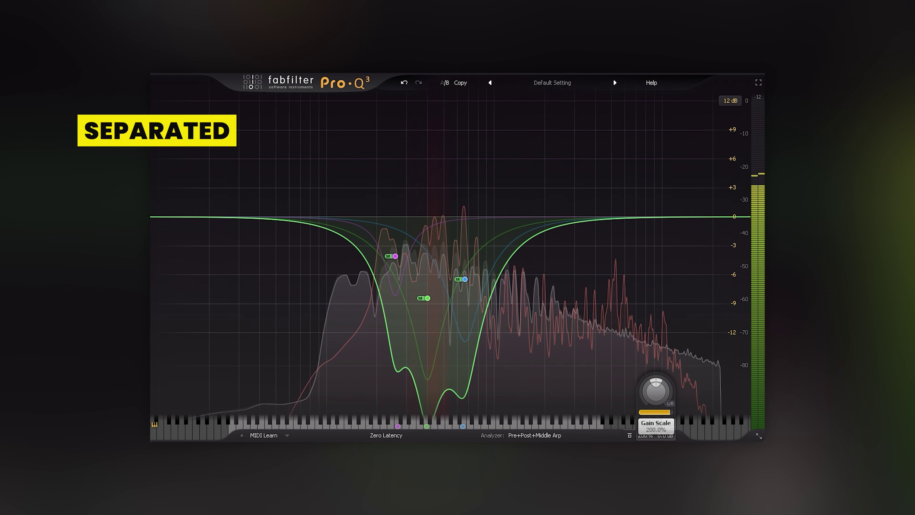
pyautogui.moveTo(645, 435); pyautogui.dragTo(645, 460)
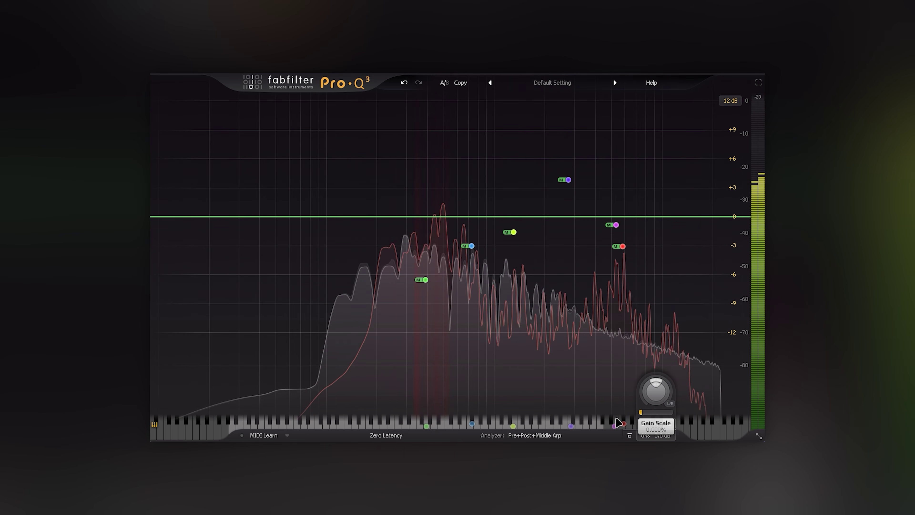
# Vary the Gain Scale of the six-band Mid curve between 0% and about 160%, and bring it down to about 119%.
pyautogui.moveTo(618, 423); pyautogui.dragTo(619, 365)
pyautogui.moveTo(664, 396); pyautogui.dragTo(662, 418)
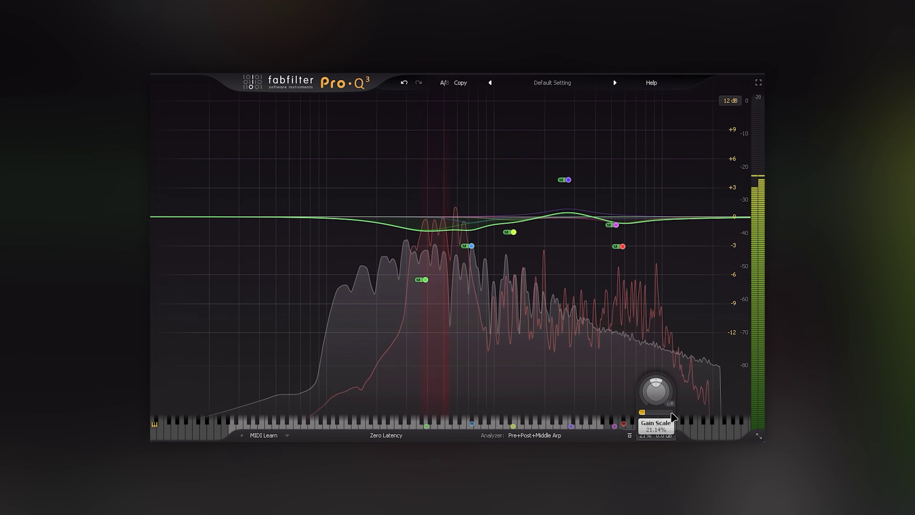
pyautogui.moveTo(673, 418); pyautogui.dragTo(673, 388)
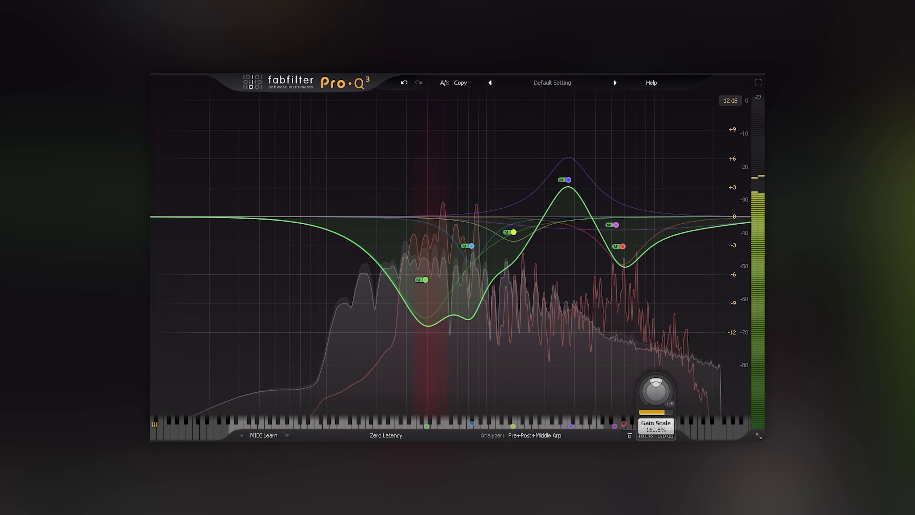
pyautogui.moveTo(600, 379); pyautogui.dragTo(600, 423)
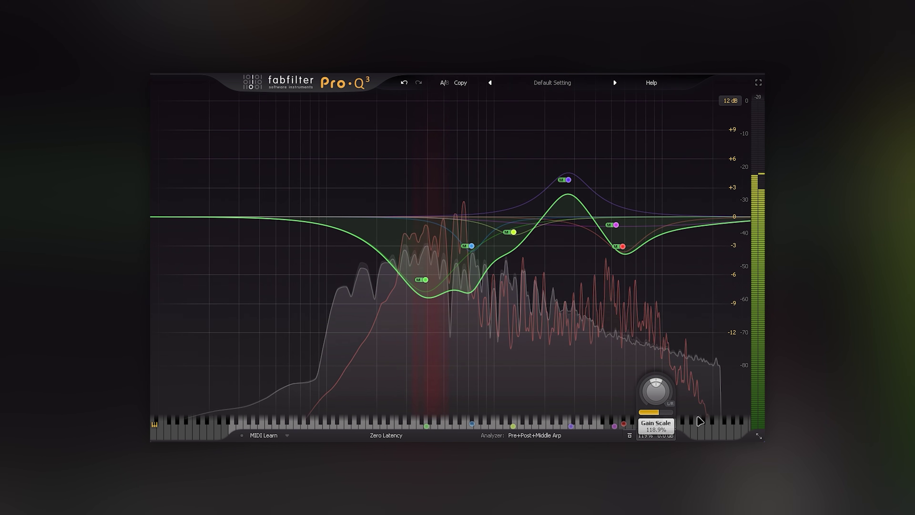
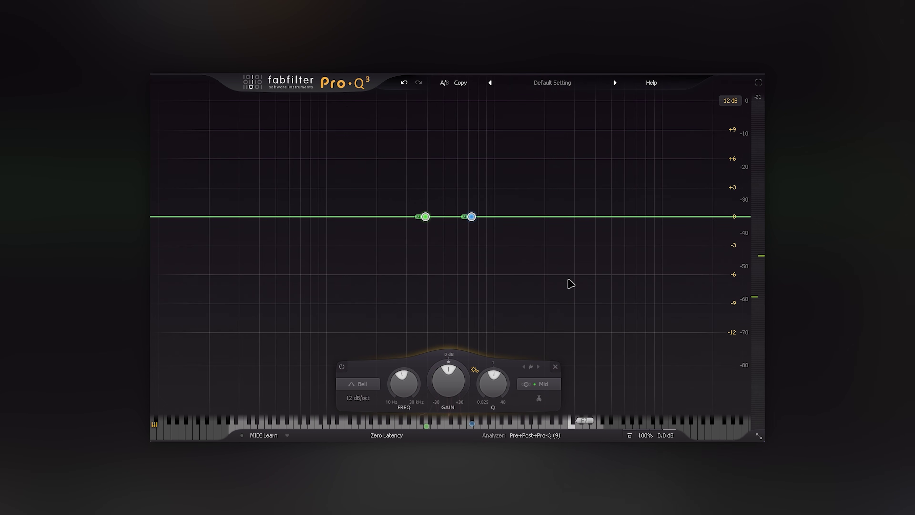
# Give both Mid bell bands a downward dynamic range of about 9 dB, open the sidechain input choices, and adjust the bands' dynamics.
pyautogui.moveTo(544, 254); pyautogui.dragTo(398, 175)
pyautogui.moveTo(445, 362); pyautogui.dragTo(424, 454)
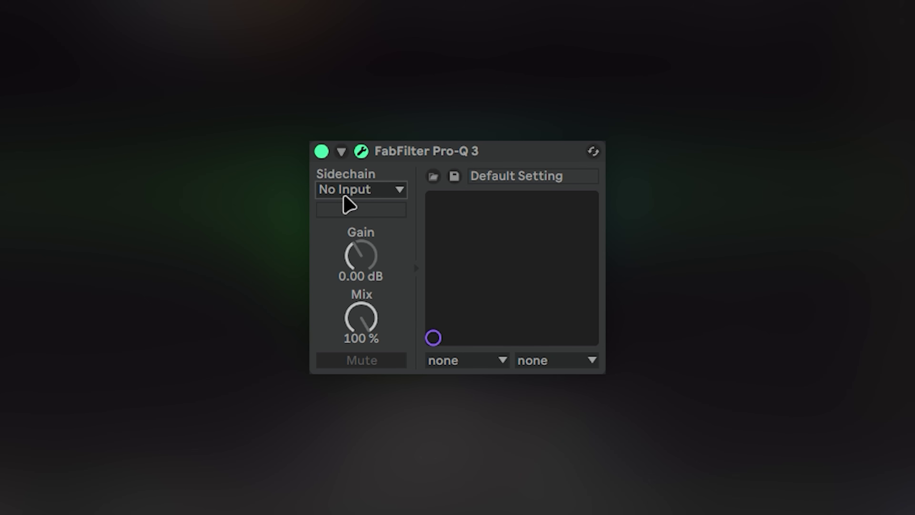
pyautogui.click(344, 197)
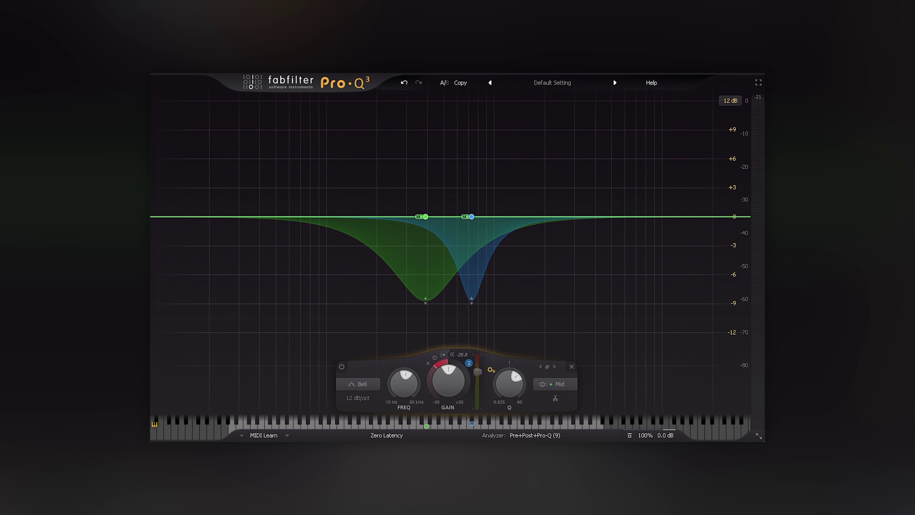
pyautogui.moveTo(415, 366); pyautogui.dragTo(456, 384)
pyautogui.moveTo(456, 377)
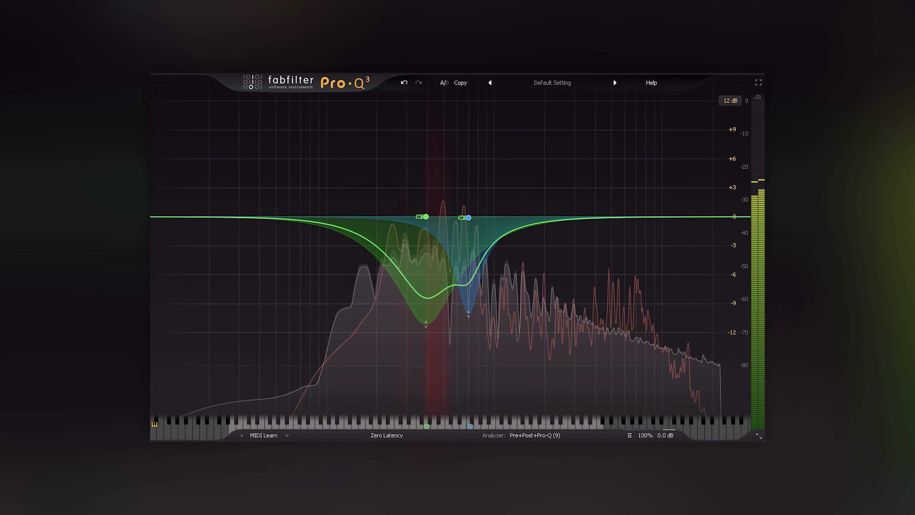
# Lower the Gain Scale of the two dynamic Mid bands to 0% to compare the sound without the ducking.
pyautogui.moveTo(655, 414)
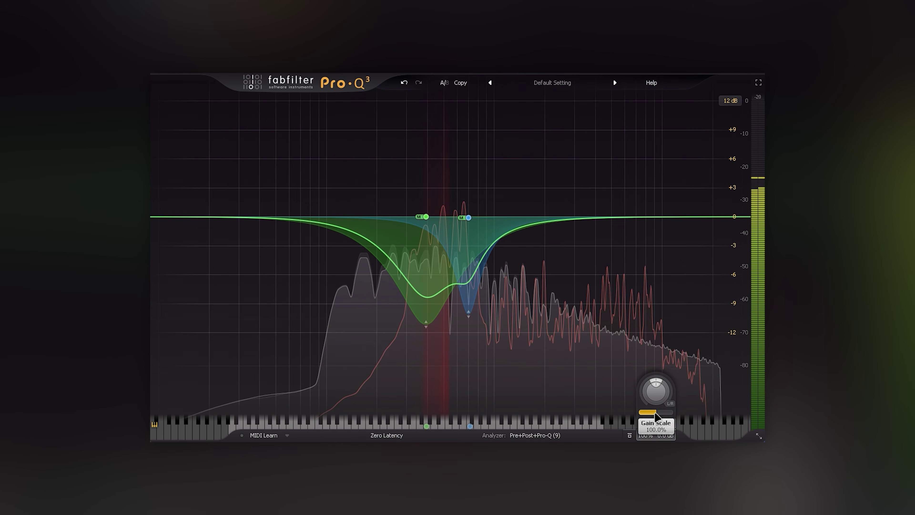
pyautogui.moveTo(655, 414); pyautogui.dragTo(578, 416)
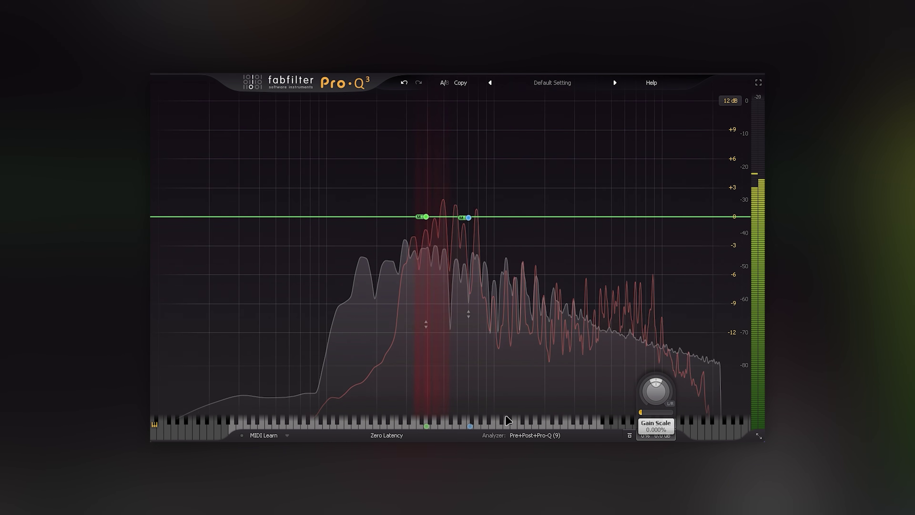
# Restore the Gain Scale of the two dynamic Mid bands after hearing the sound without the ducking.
pyautogui.moveTo(507, 420); pyautogui.dragTo(541, 422)
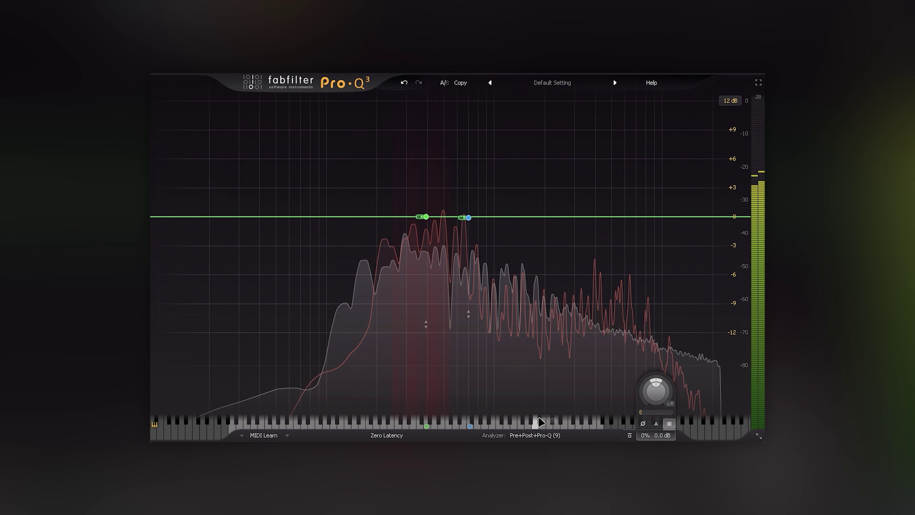
pyautogui.doubleClick(654, 414)
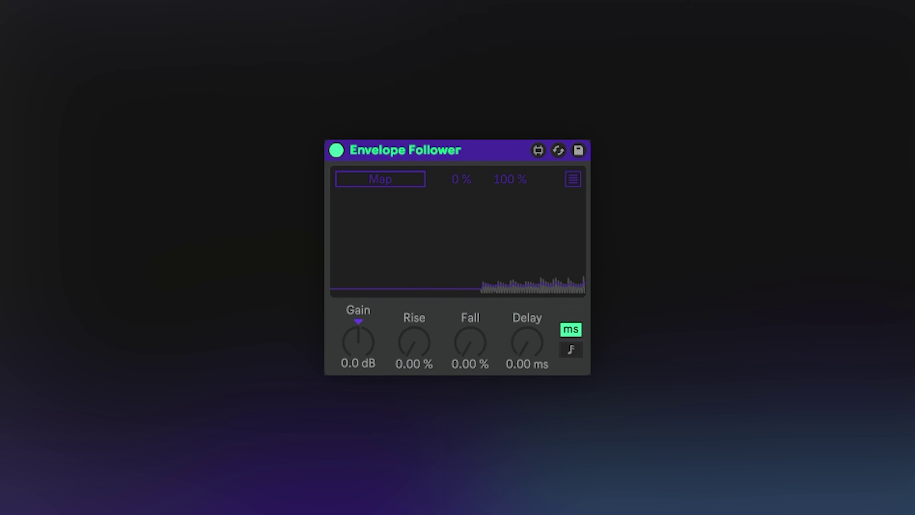
# Map the Envelope Follower to 2 Gain A with 22 dB gain, 8.66% rise and 7.87% fall, a 50% minimum and a reduced maximum.
pyautogui.click(403, 187)
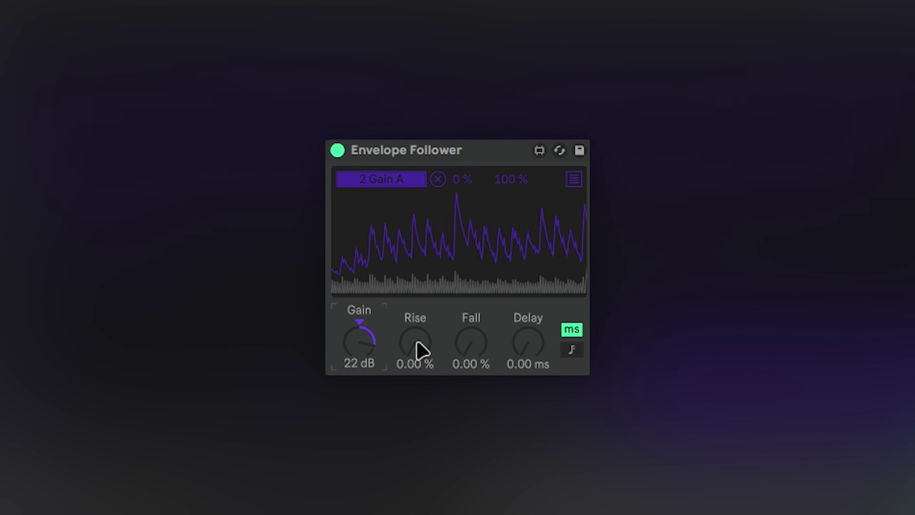
pyautogui.moveTo(417, 342); pyautogui.dragTo(418, 335)
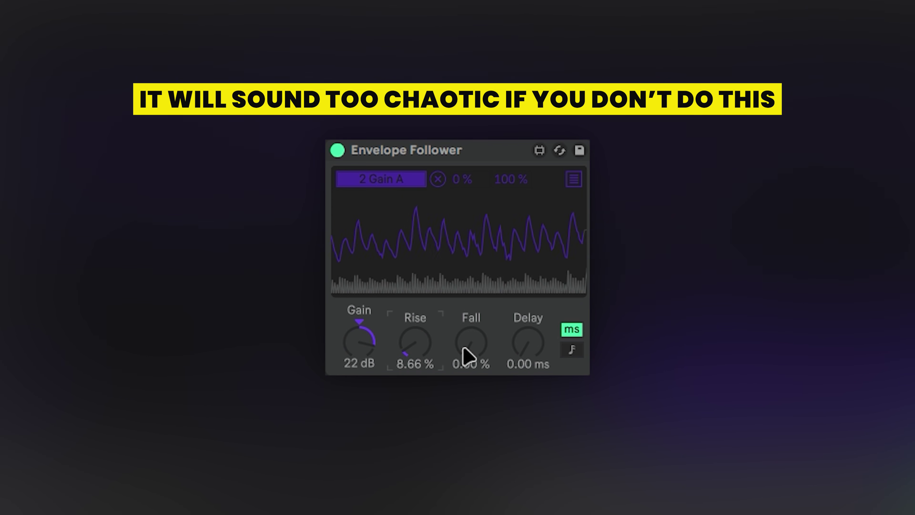
pyautogui.moveTo(471, 343); pyautogui.dragTo(472, 339)
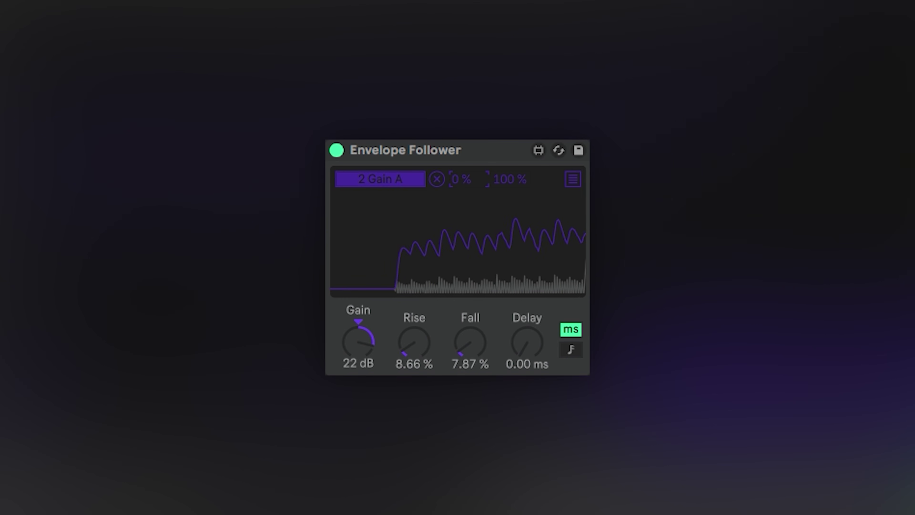
pyautogui.click(507, 192)
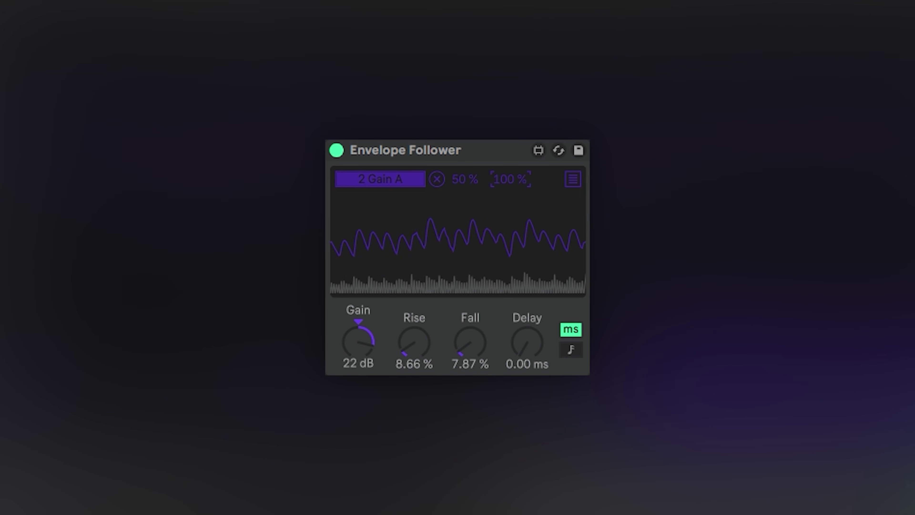
pyautogui.moveTo(507, 179); pyautogui.dragTo(490, 201)
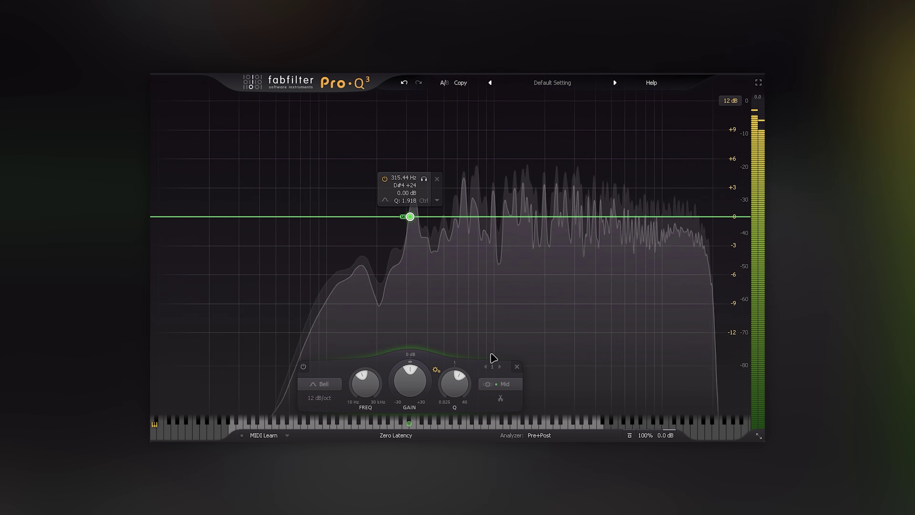
# Solo and sweep a bell band in the Mid, Side, Left and Right channels, and shift the Right-channel cut near 6.5 kHz.
pyautogui.moveTo(424, 179); pyautogui.dragTo(454, 178)
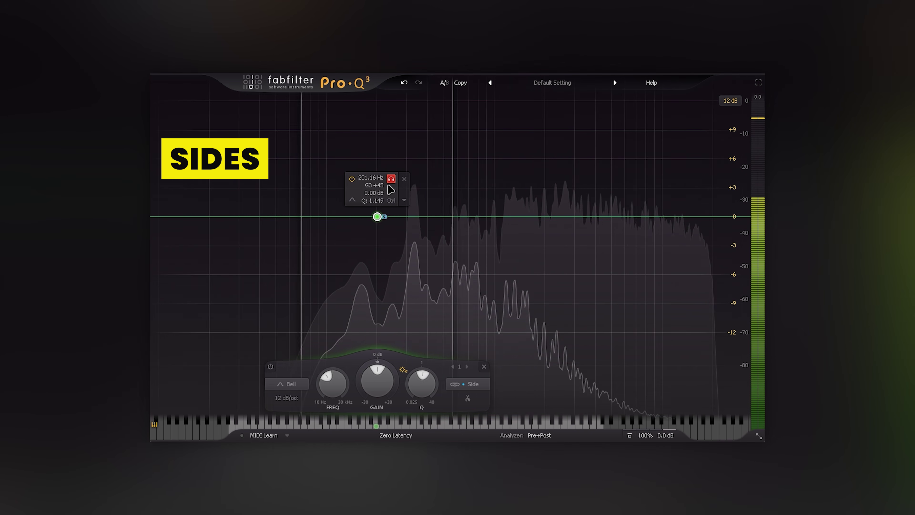
pyautogui.moveTo(394, 178); pyautogui.dragTo(439, 195)
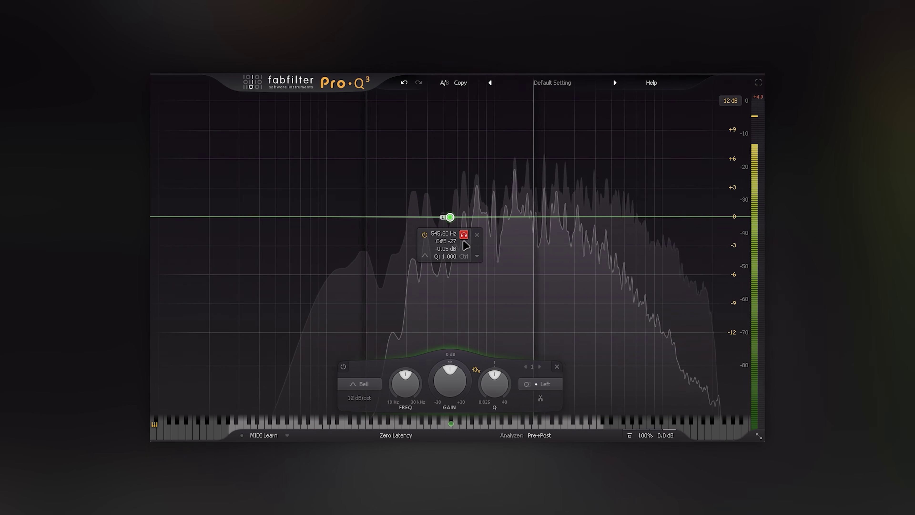
pyautogui.moveTo(465, 240); pyautogui.dragTo(500, 244)
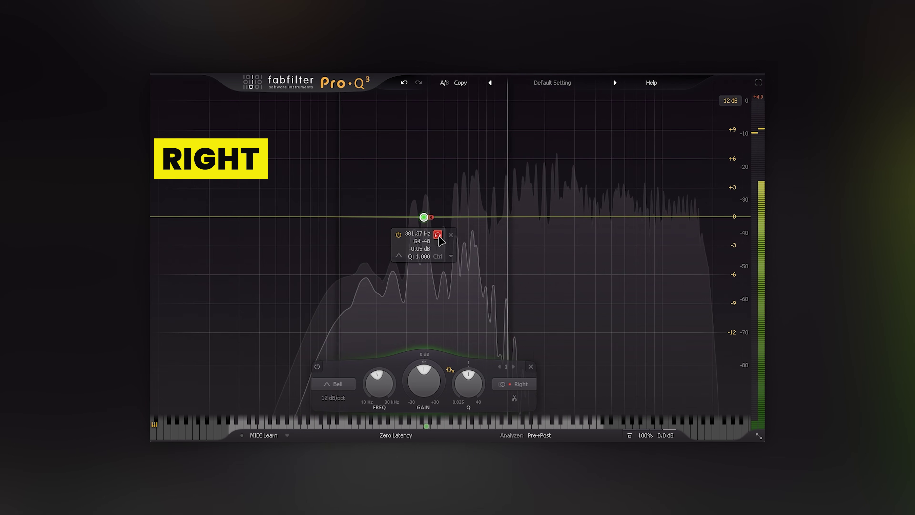
pyautogui.moveTo(440, 241)
pyautogui.mouseDown()
pyautogui.moveTo(691, 245)
pyautogui.moveTo(435, 249)
pyautogui.mouseUp()
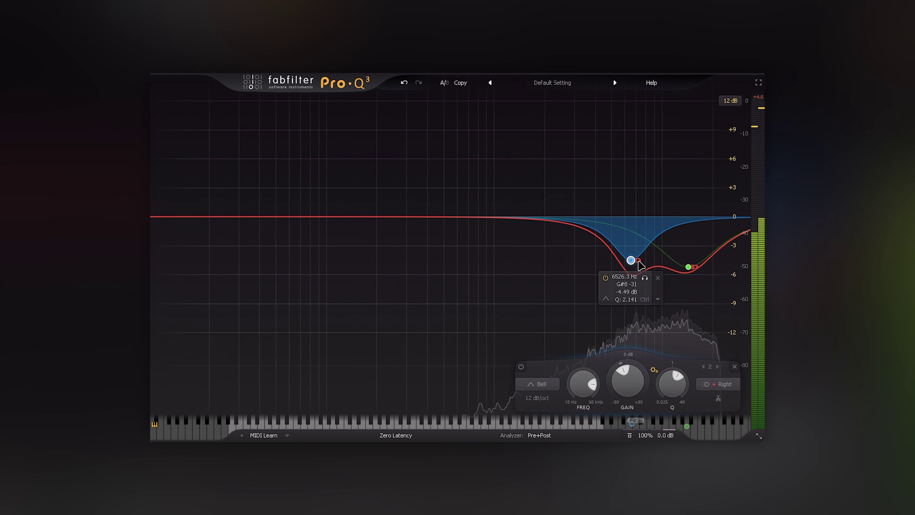
pyautogui.moveTo(634, 263); pyautogui.dragTo(615, 265)
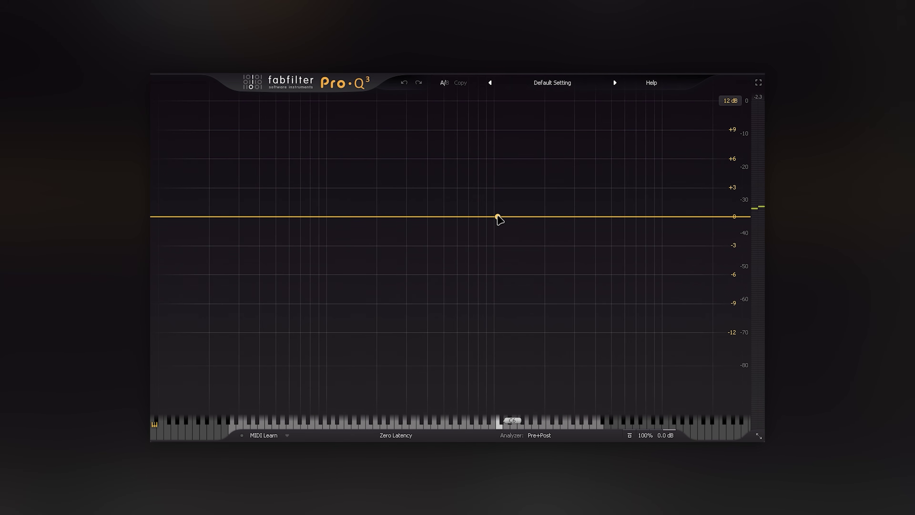
# Add a bell at 1049.4 Hz, split it into Mid and Side bands, and sweep a Mid boost to find what to tame.
pyautogui.click(498, 216)
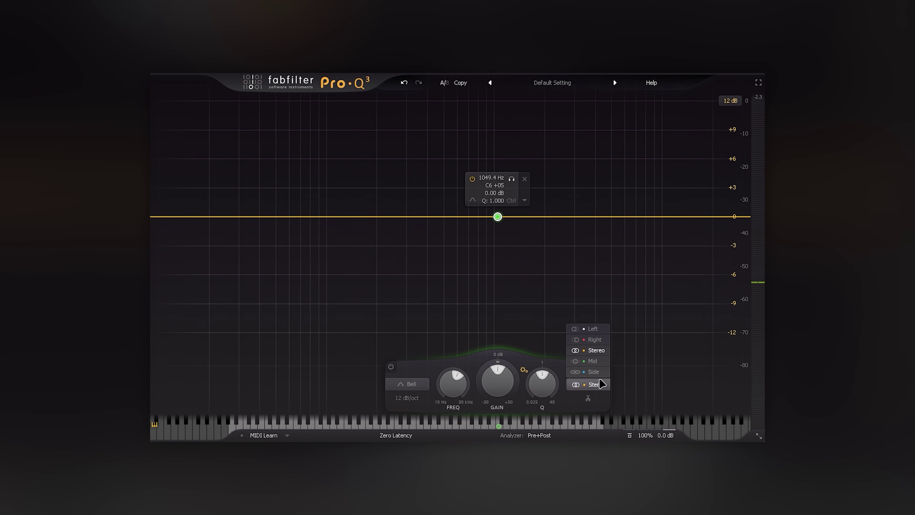
pyautogui.press('space')
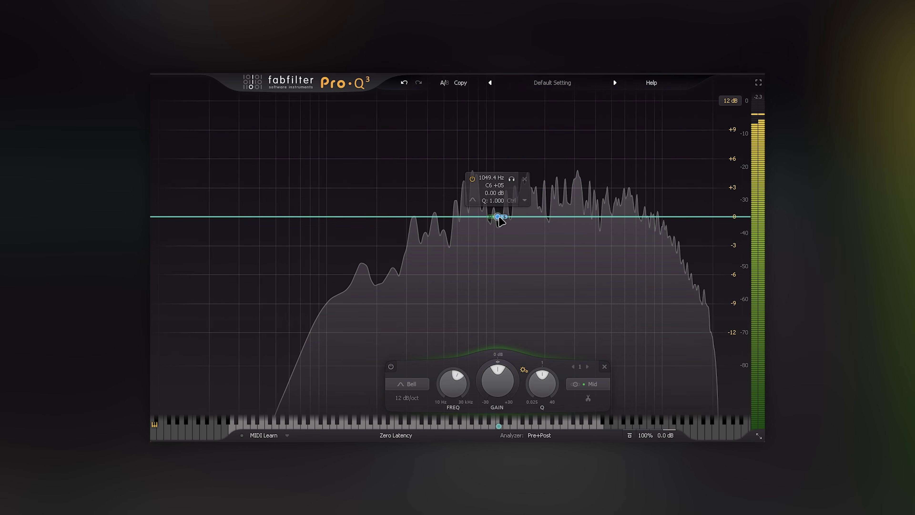
pyautogui.moveTo(479, 255); pyautogui.dragTo(474, 251)
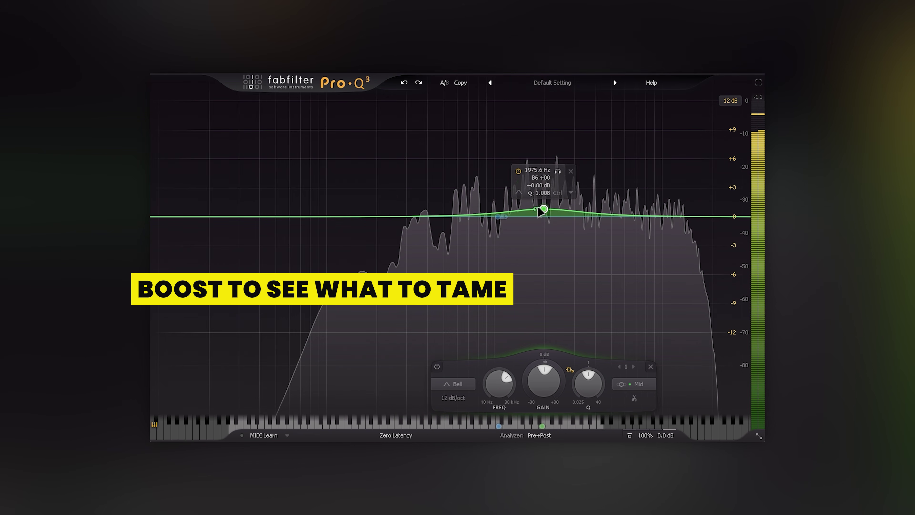
pyautogui.moveTo(541, 211); pyautogui.dragTo(488, 223)
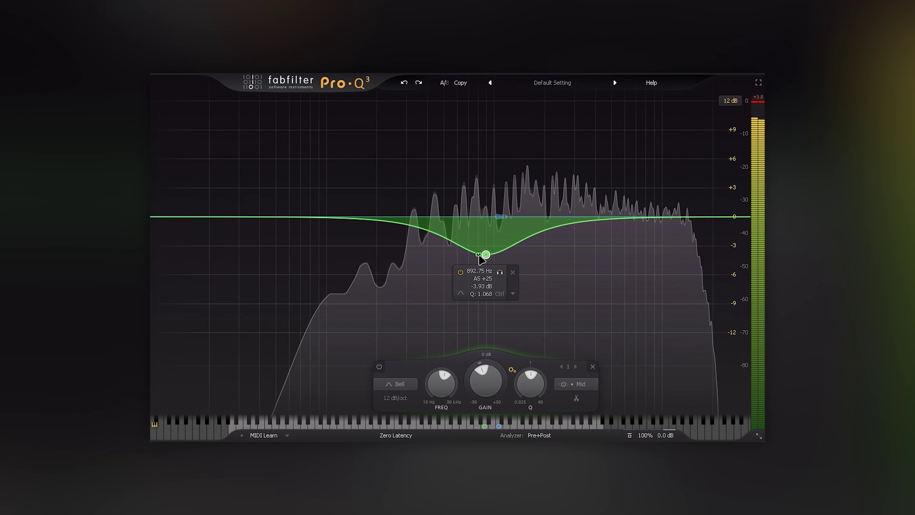
# Cut Mid around 826 Hz and 2018 Hz, lift Side with a wide low-Q bell, and A/B-compare with the flat setting.
pyautogui.moveTo(479, 255); pyautogui.dragTo(545, 262)
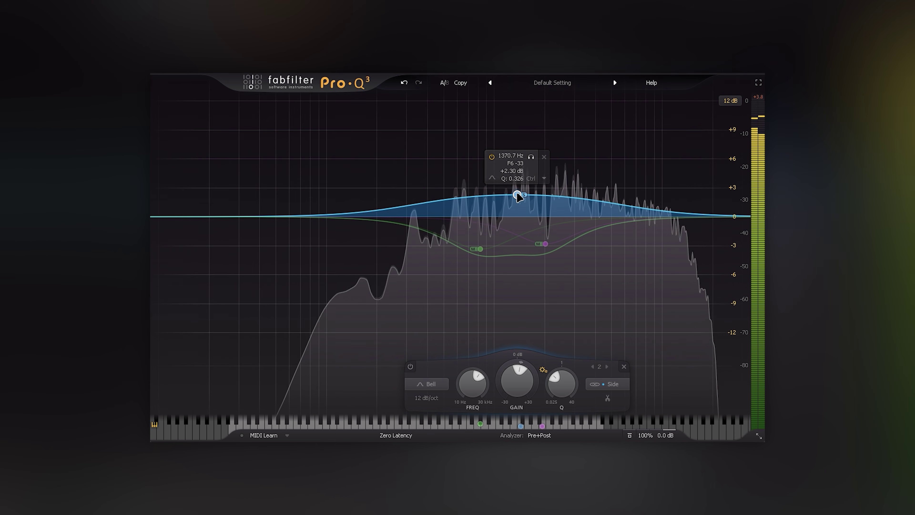
pyautogui.moveTo(509, 186); pyautogui.dragTo(513, 209)
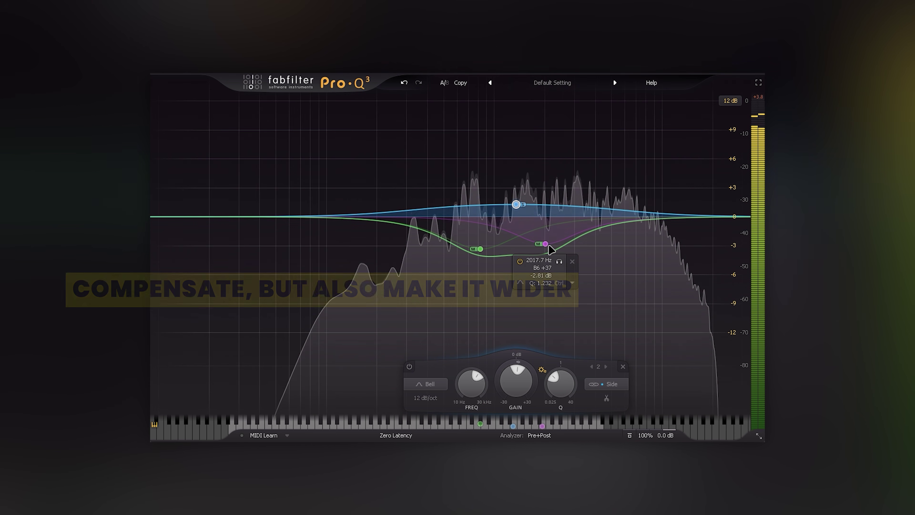
pyautogui.click(447, 83)
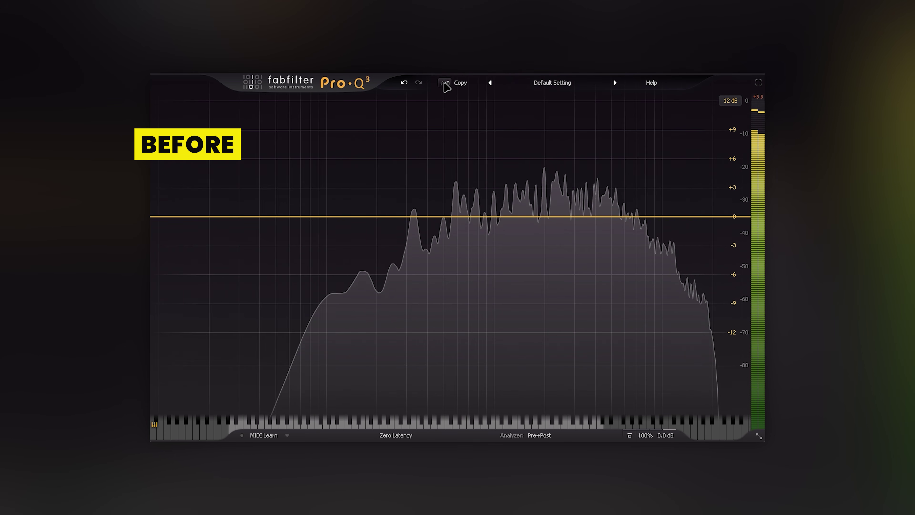
pyautogui.click(444, 84)
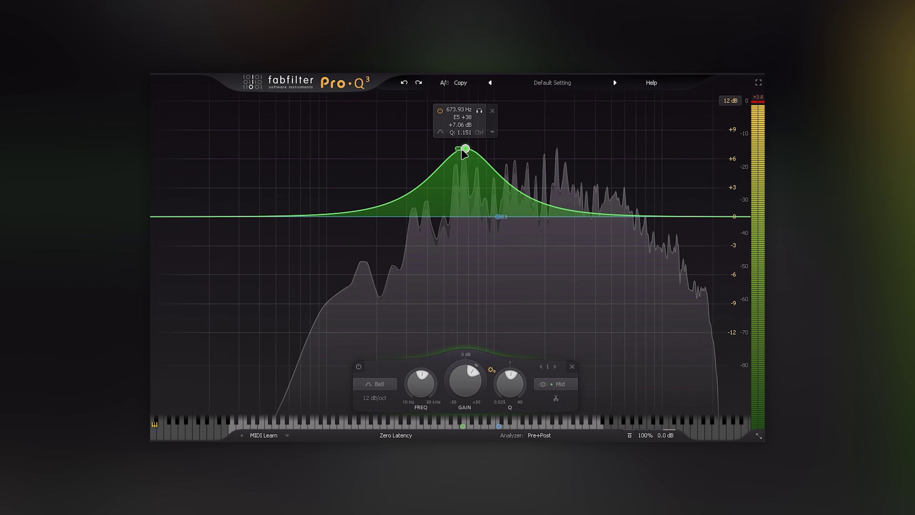
# Turn the boosted Mid bell into a 3.35 dB cut at 826 Hz, add a second Mid cut near 2018 Hz, and raise the Side bell.
pyautogui.moveTo(464, 148); pyautogui.dragTo(480, 253)
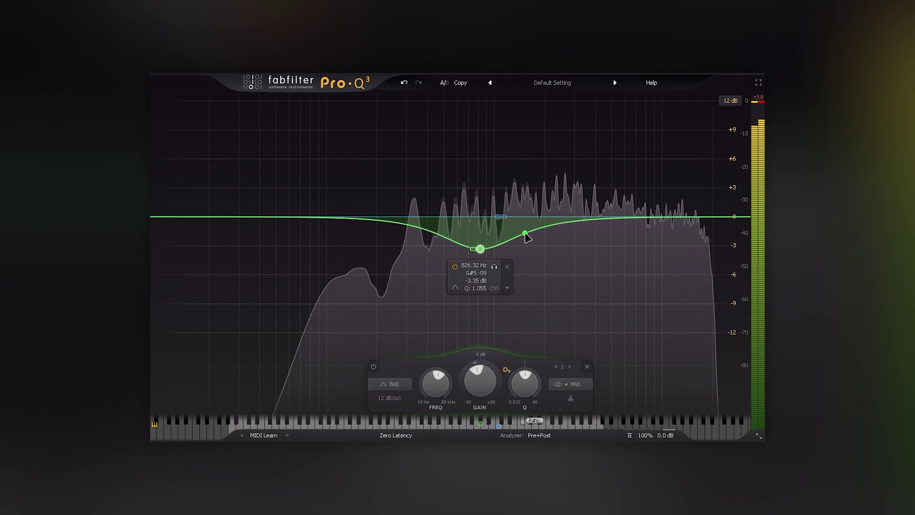
pyautogui.moveTo(525, 234); pyautogui.dragTo(546, 244)
pyautogui.moveTo(498, 216); pyautogui.dragTo(517, 204)
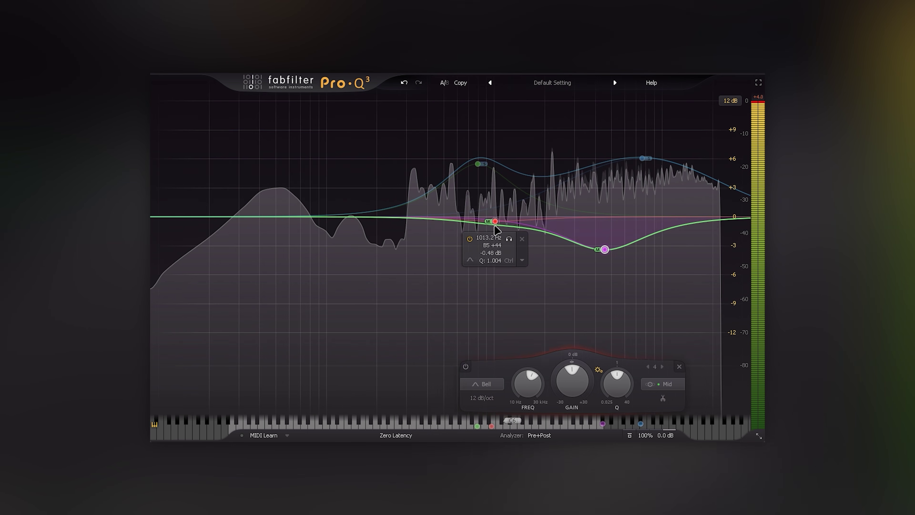
# Move the Mid bell near 1 kHz down to about 400 Hz as a cut.
pyautogui.moveTo(496, 227); pyautogui.dragTo(429, 271)
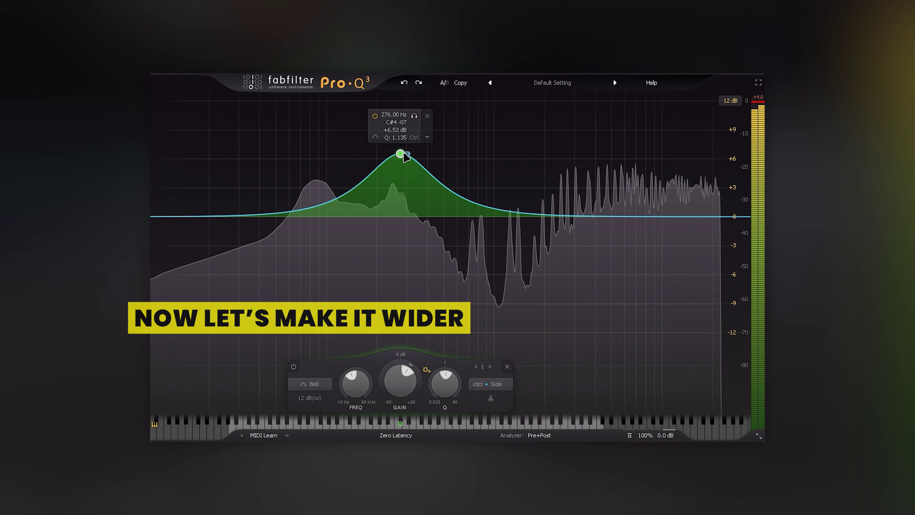
# Set the Side boost to about 744 Hz at +6.64 dB and add a wide second Side boost of 6.53 dB at 7780 Hz.
pyautogui.moveTo(401, 153); pyautogui.dragTo(474, 151)
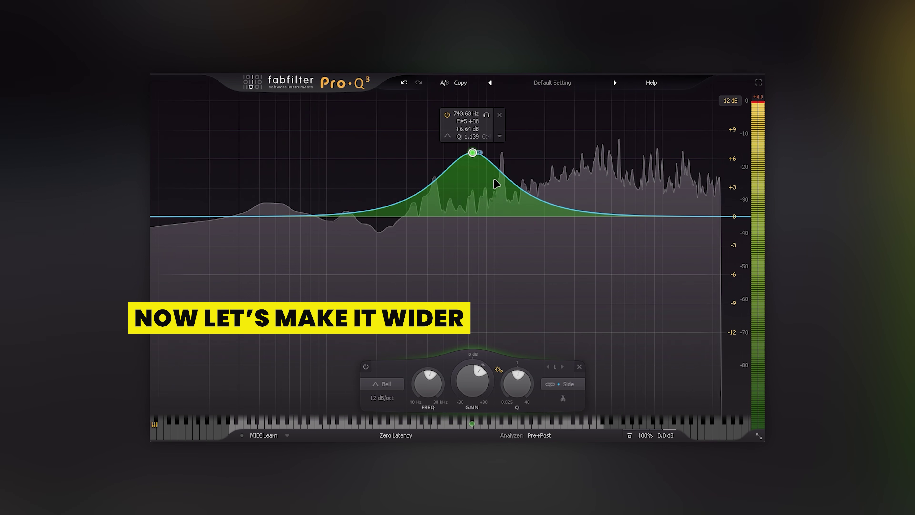
pyautogui.click(558, 216)
pyautogui.moveTo(561, 203); pyautogui.dragTo(643, 140)
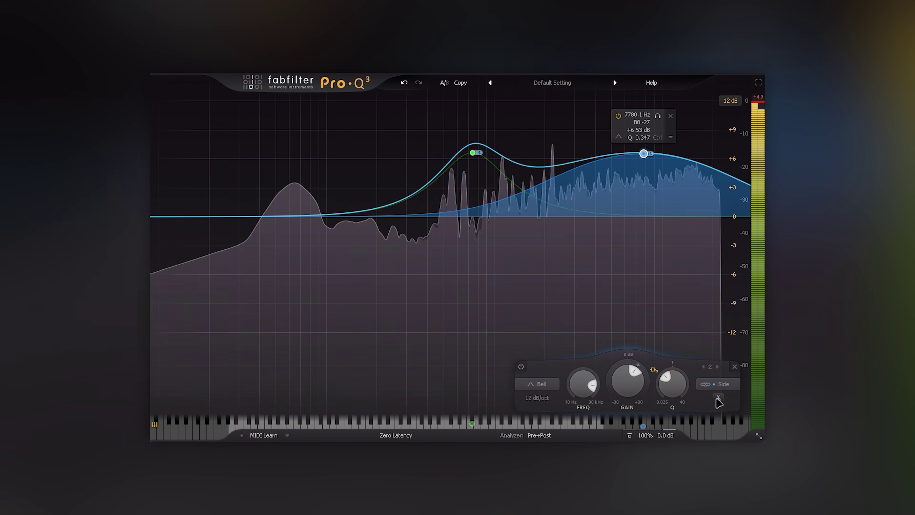
# Split the 7780 Hz Side band, turn its Mid counterpart into a cut of about 3.4 dB near 4.5 kHz, and adjust its Q.
pyautogui.click(719, 398)
pyautogui.click(637, 153)
pyautogui.moveTo(645, 264); pyautogui.dragTo(599, 254)
pyautogui.scroll(-4, 598, 259)
pyautogui.scroll(2, 598, 242)
# Add a Mid cut of about 3.3 dB near 385 Hz and adjust its width.
pyautogui.moveTo(436, 216); pyautogui.dragTo(418, 255)
pyautogui.scroll(-2, 430, 246)
pyautogui.scroll(1, 418, 254)
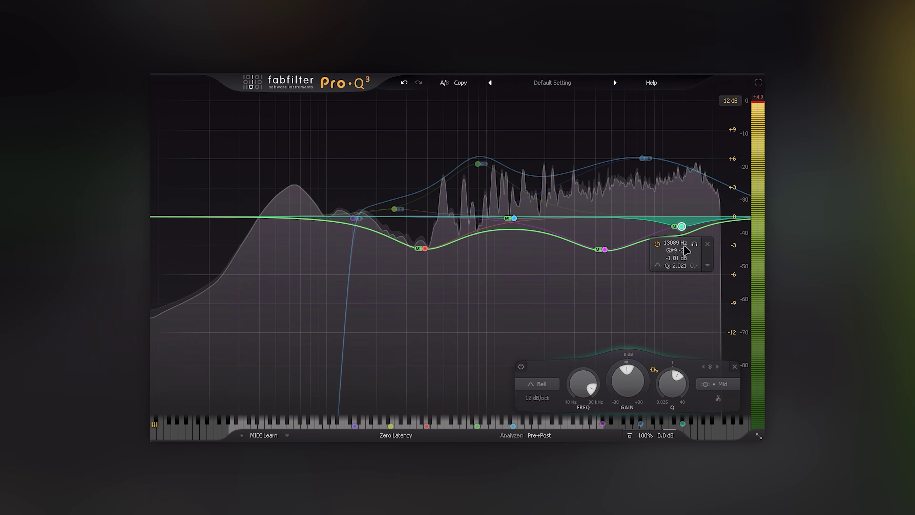
# Delete the 13 kHz Mid bell, try raising the 1314 Hz Mid bell, and A/B-compare the curve with the flat setting.
pyautogui.moveTo(687, 250); pyautogui.dragTo(596, 155)
pyautogui.press('Delete')
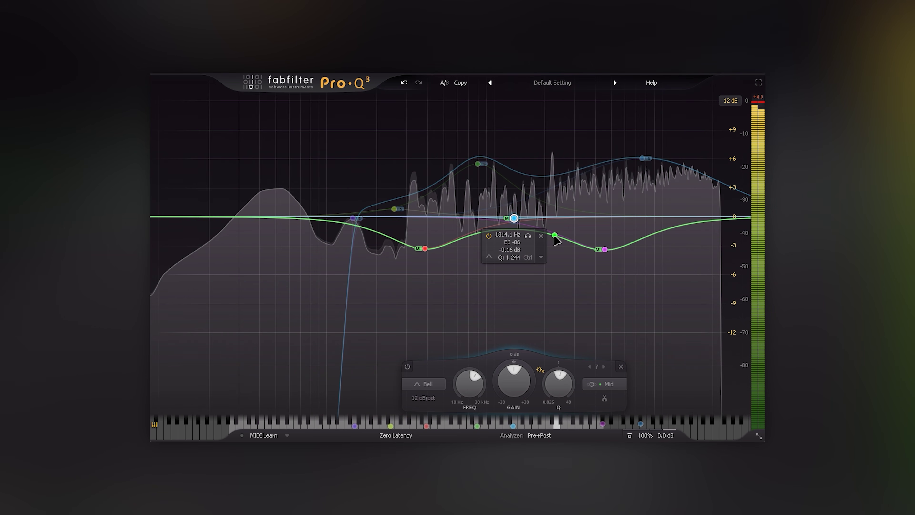
pyautogui.moveTo(513, 236); pyautogui.dragTo(516, 164)
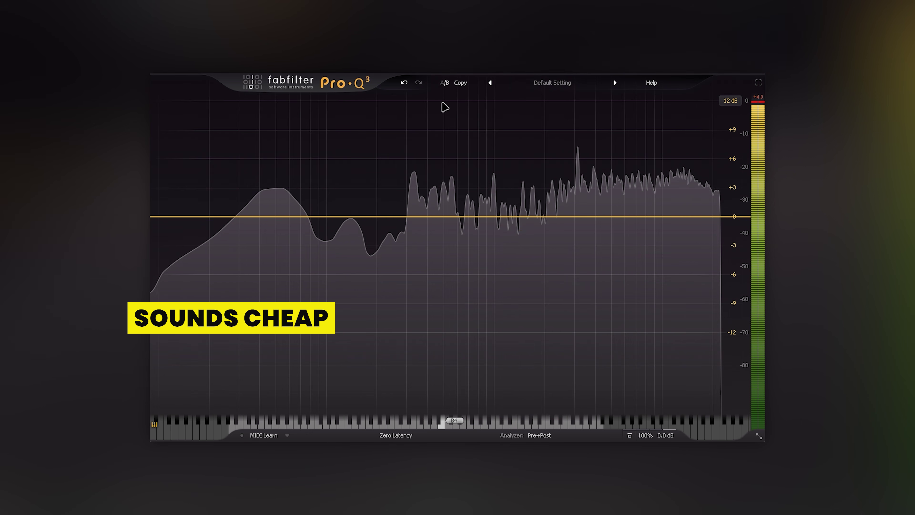
pyautogui.click(445, 83)
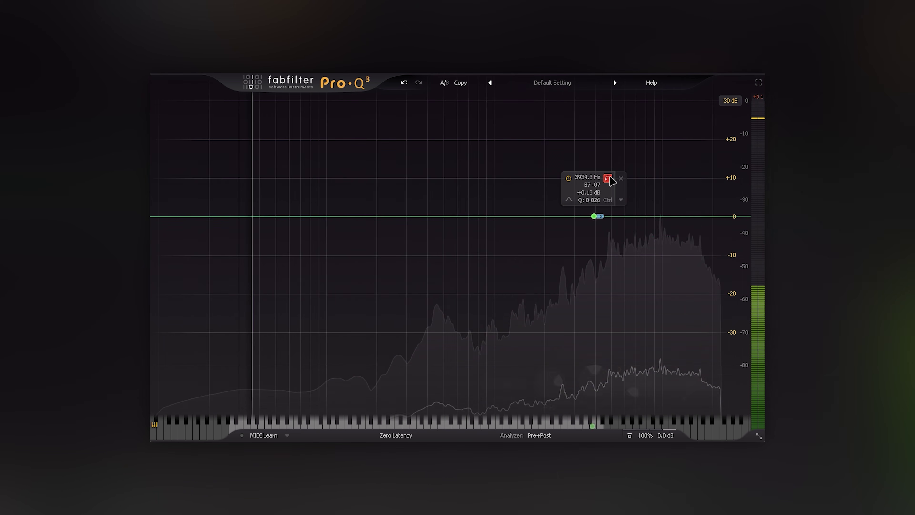
# Solo the very wide Side bell at 3934.3 Hz to hear the side content, and try a large boost on it.
pyautogui.click(609, 178)
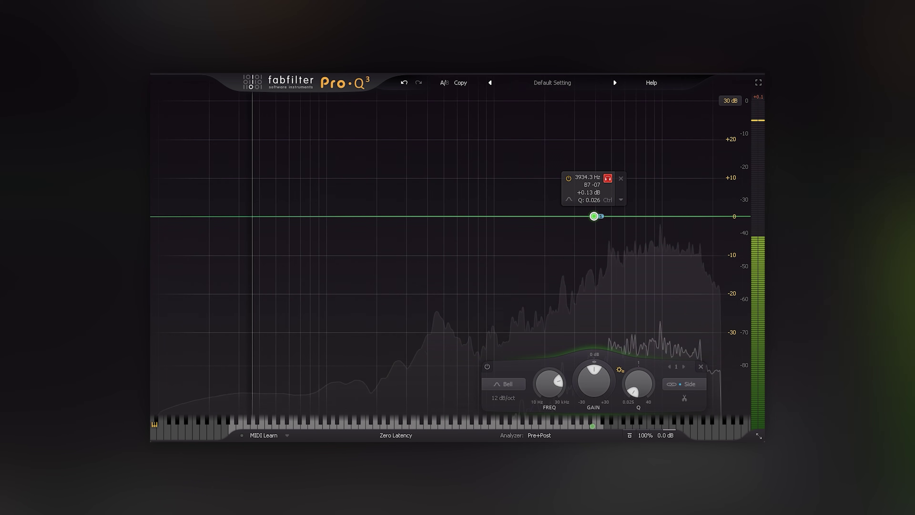
pyautogui.moveTo(594, 216); pyautogui.dragTo(600, 98)
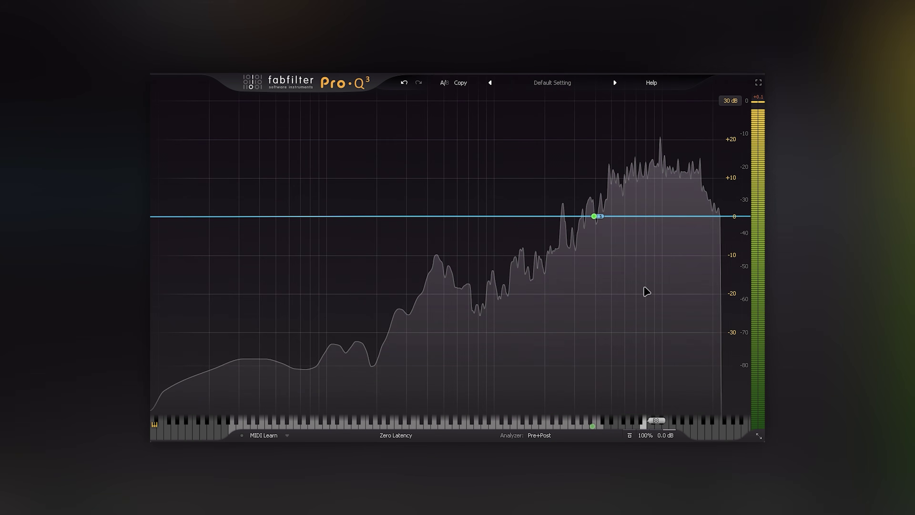
pyautogui.moveTo(612, 199)
pyautogui.click(608, 178)
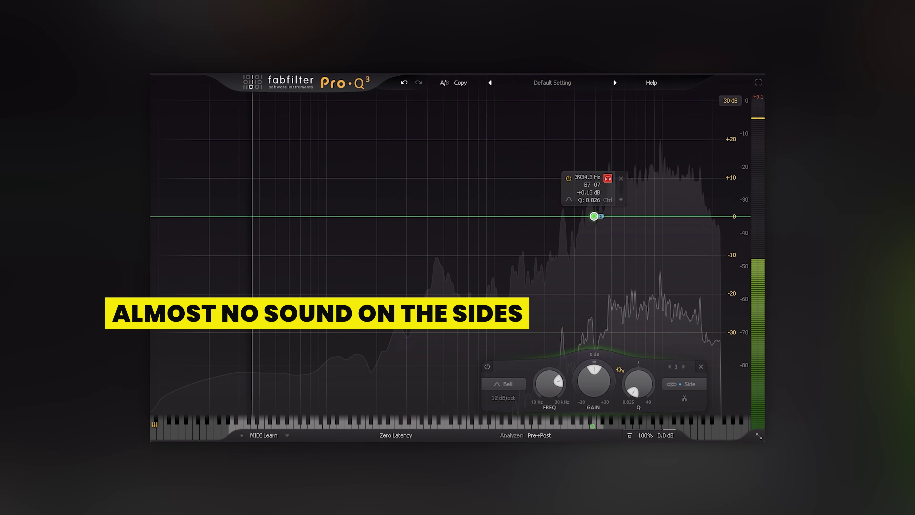
# Boost the wide Side bell by 30 dB at 5710.4 Hz, audition it in solo, and pull it down into a deep cut.
pyautogui.moveTo(594, 216); pyautogui.dragTo(622, 101)
pyautogui.click(635, 118)
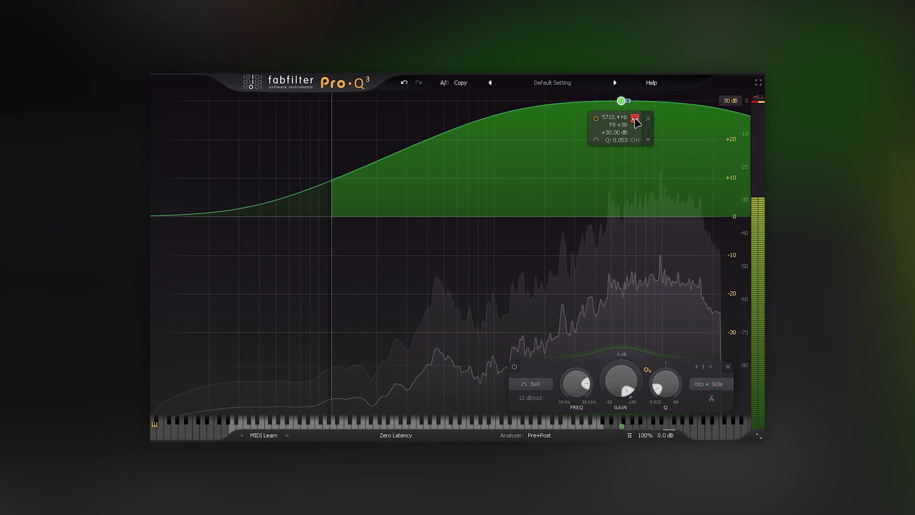
pyautogui.click(635, 118)
pyautogui.moveTo(621, 101); pyautogui.dragTo(590, 329)
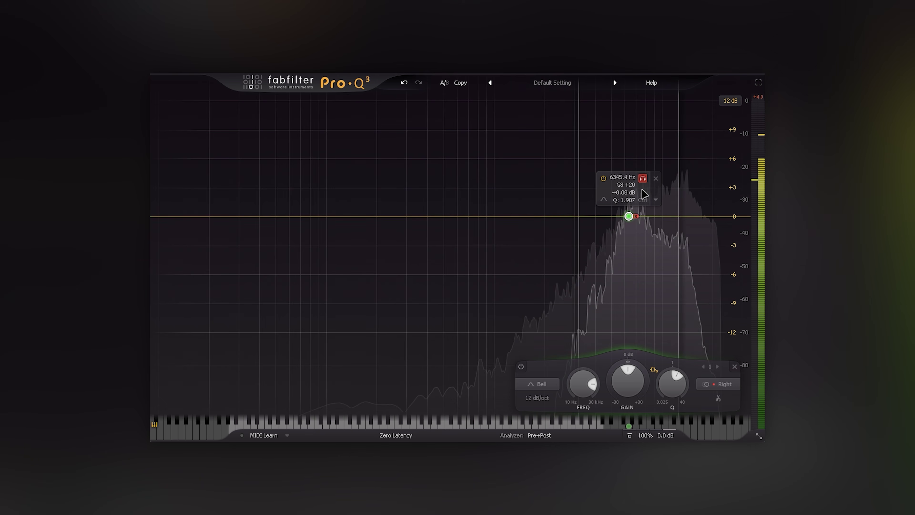
# Turn the Right-channel bell into a 6.09 dB cut at 13274 Hz.
pyautogui.moveTo(628, 139); pyautogui.dragTo(633, 267)
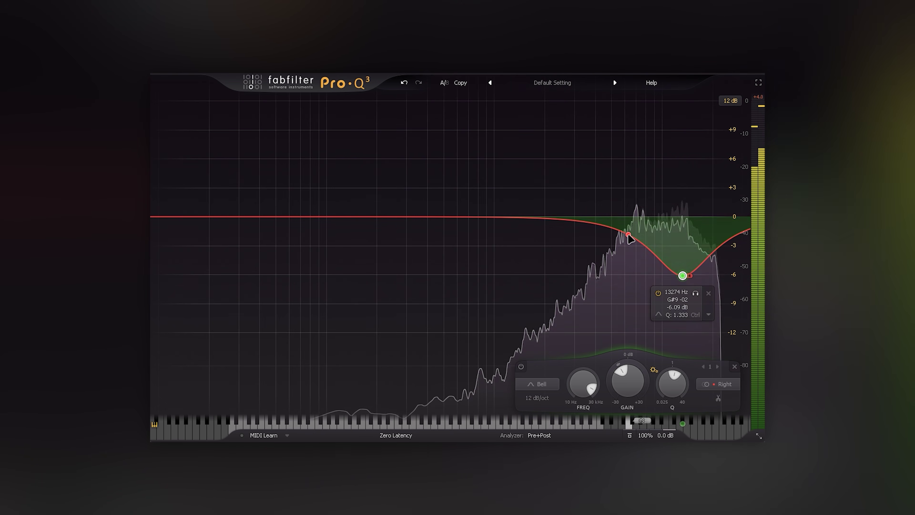
# Add a second Right-channel cut near 6 kHz and lower the gain of the narrow Right-channel boost at 2456.6 Hz.
pyautogui.moveTo(630, 238); pyautogui.dragTo(629, 288)
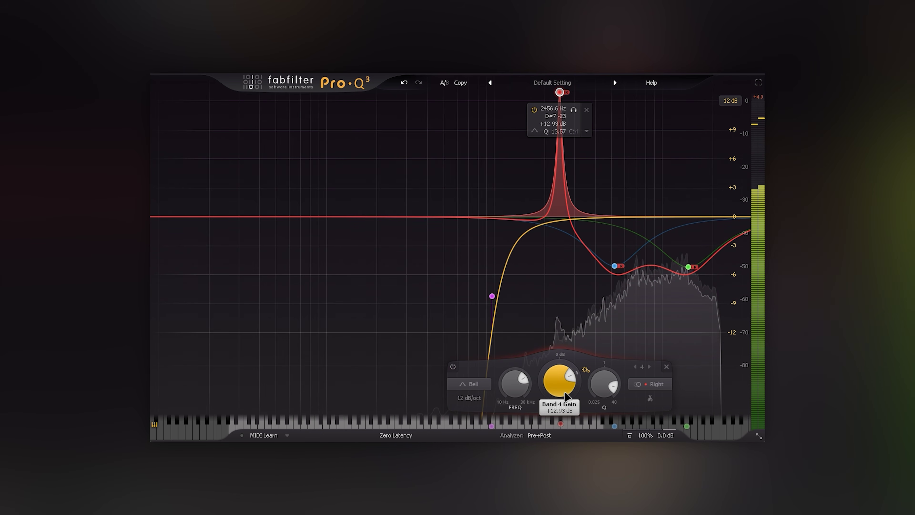
pyautogui.moveTo(559, 381); pyautogui.dragTo(559, 403)
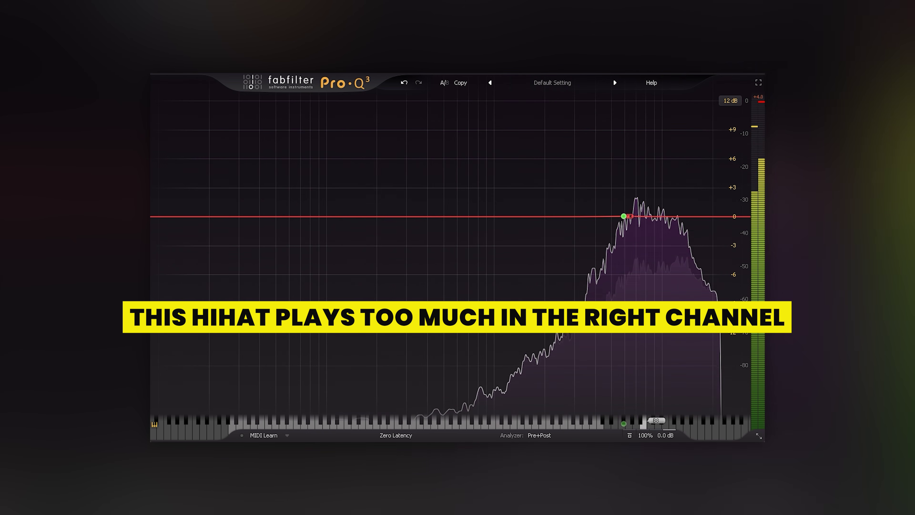
# Cut the Right channel about 5 dB with bells near 14 kHz and below 6 kHz, and lower the Stereo low cut to about 1 kHz.
pyautogui.moveTo(624, 216); pyautogui.dragTo(629, 260)
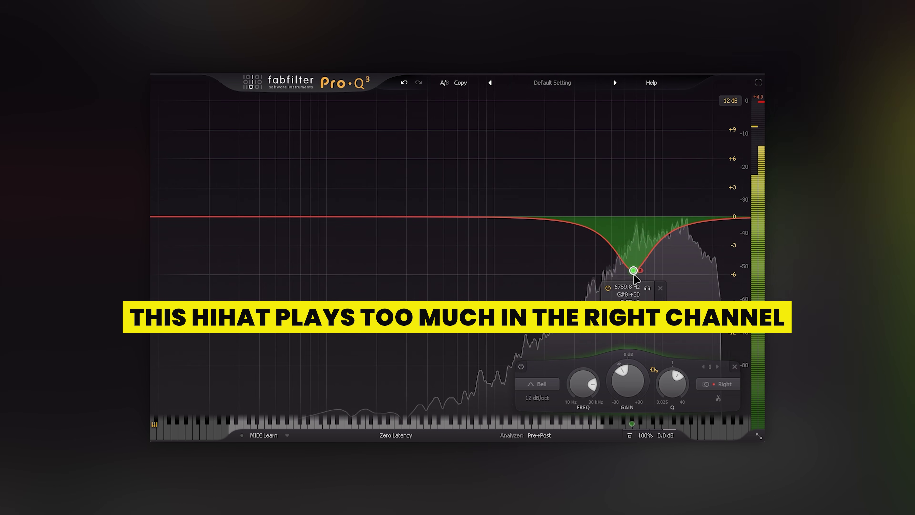
pyautogui.moveTo(631, 301); pyautogui.dragTo(685, 291)
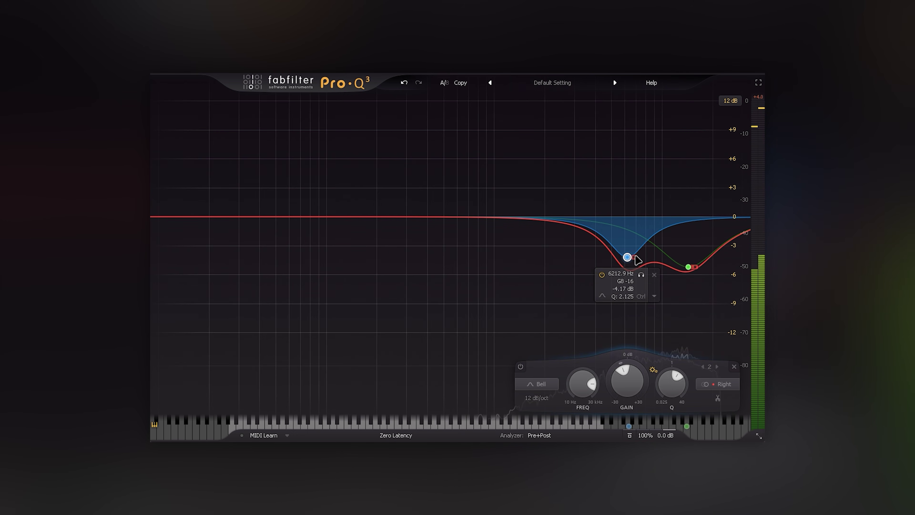
pyautogui.moveTo(631, 260); pyautogui.dragTo(631, 302)
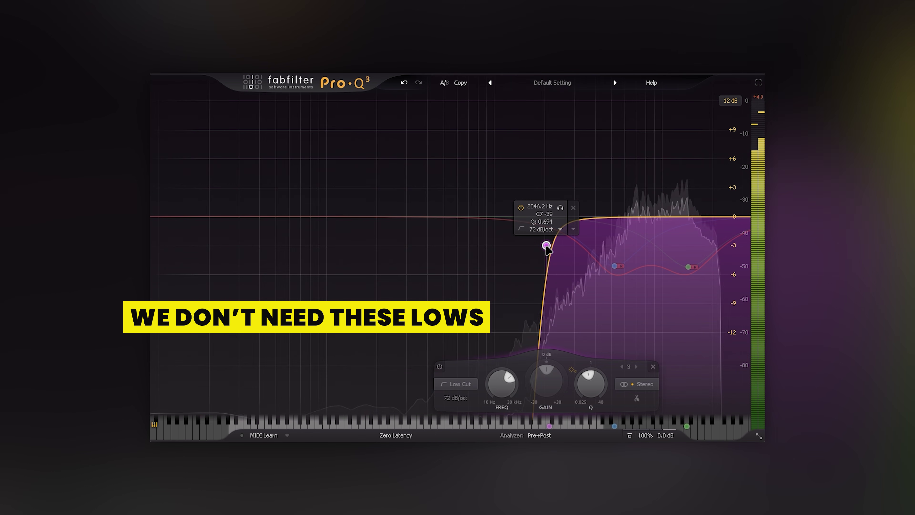
pyautogui.moveTo(546, 247); pyautogui.dragTo(500, 248)
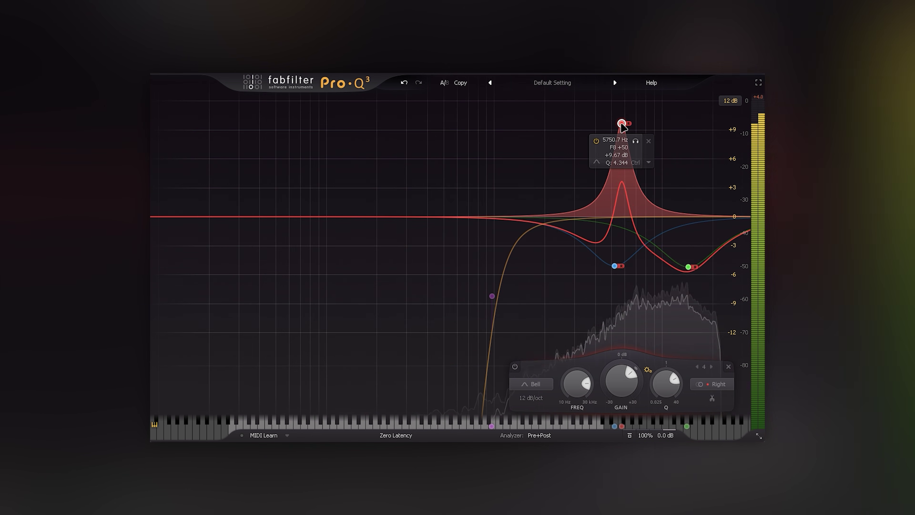
# Cut the Right channel by 10.22 dB at 2456.6 Hz with a narrow bell and A/B-compare the curve with the flat setting.
pyautogui.moveTo(614, 122); pyautogui.dragTo(561, 97)
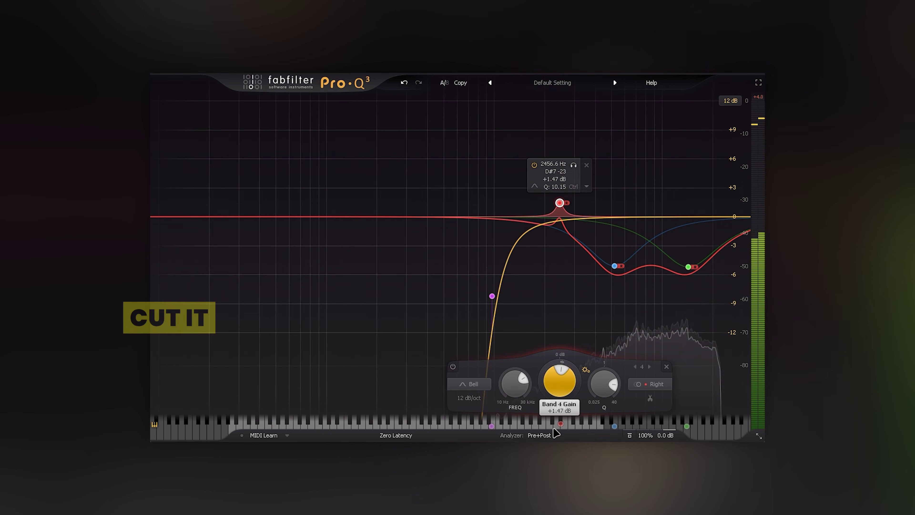
pyautogui.moveTo(556, 433); pyautogui.dragTo(556, 469)
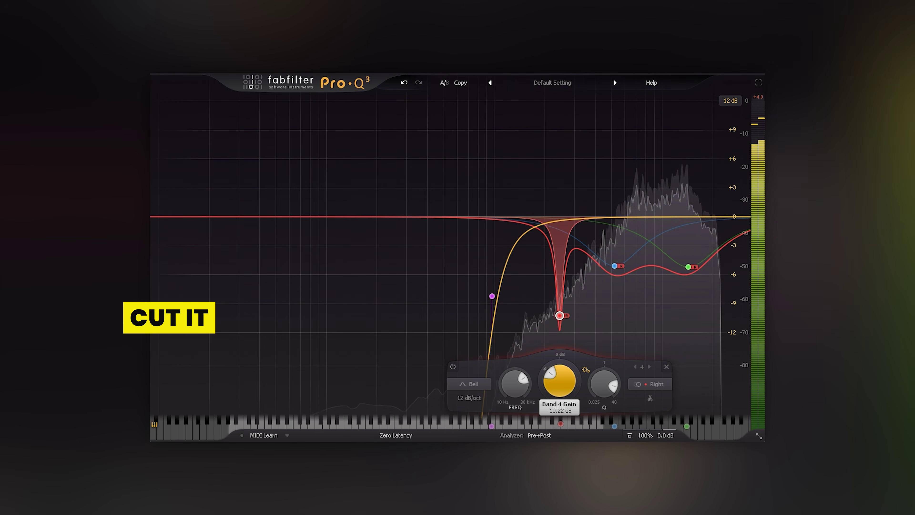
pyautogui.click(447, 83)
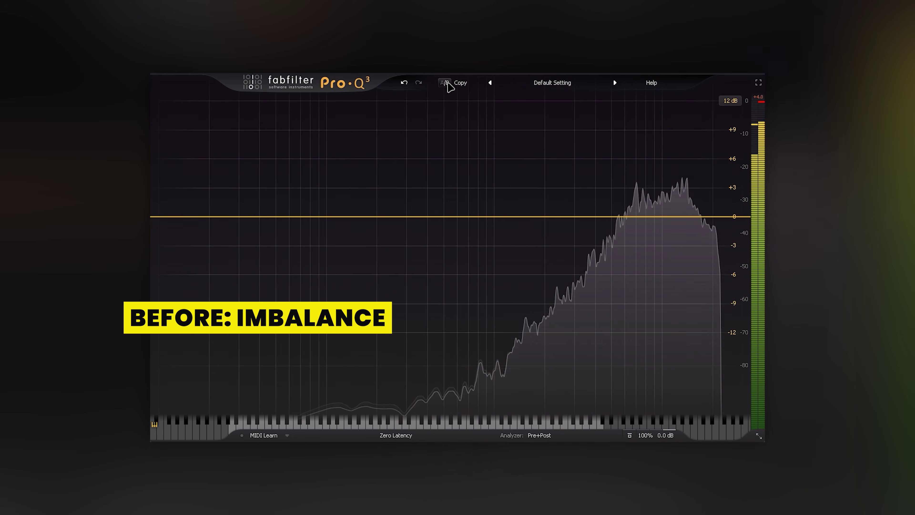
pyautogui.click(447, 84)
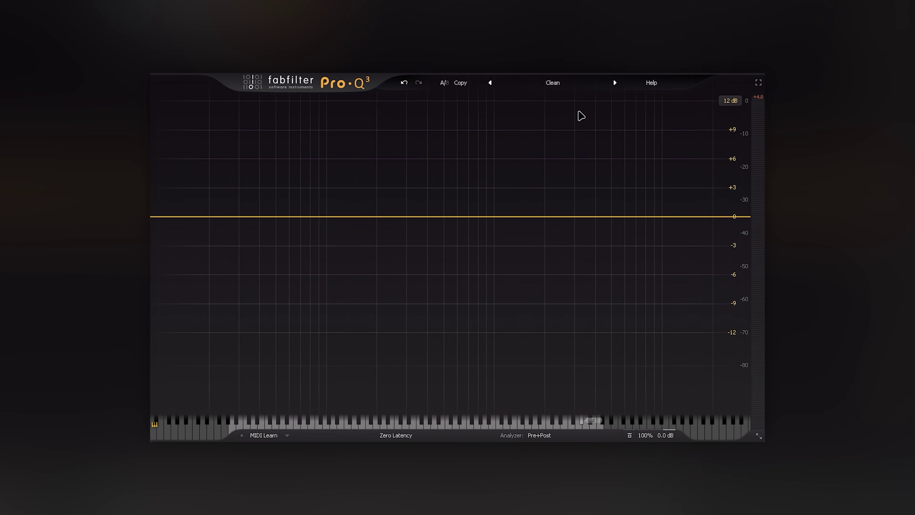
# Load the DEEZ SHAPEZ preset, step to the next preset, and return to it.
pyautogui.click(554, 83)
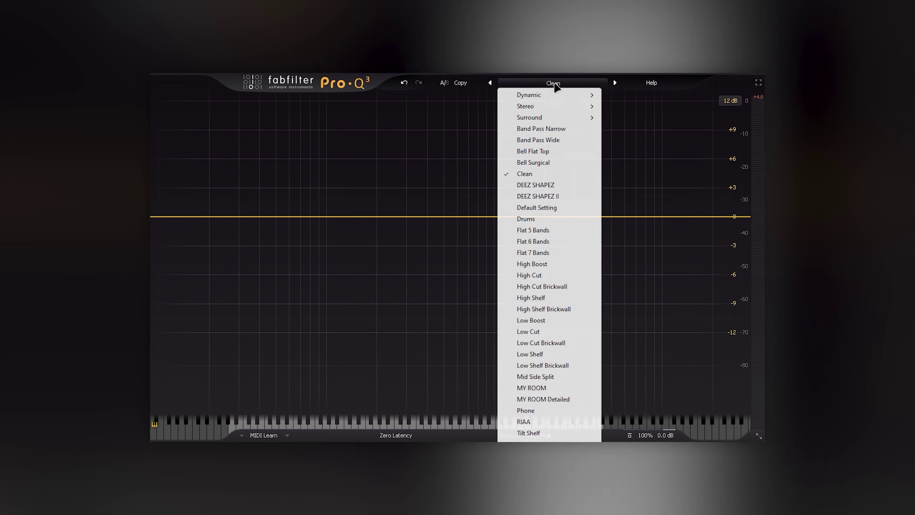
pyautogui.click(546, 184)
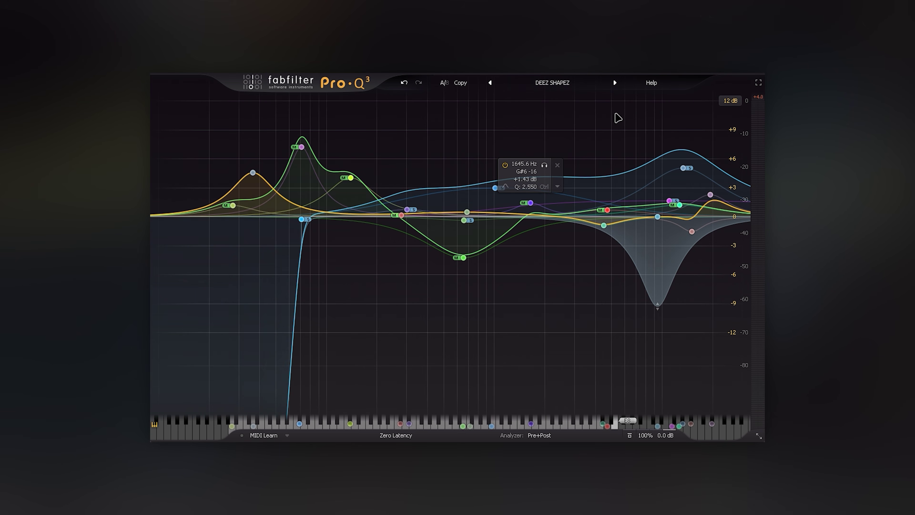
pyautogui.click(615, 83)
pyautogui.click(490, 83)
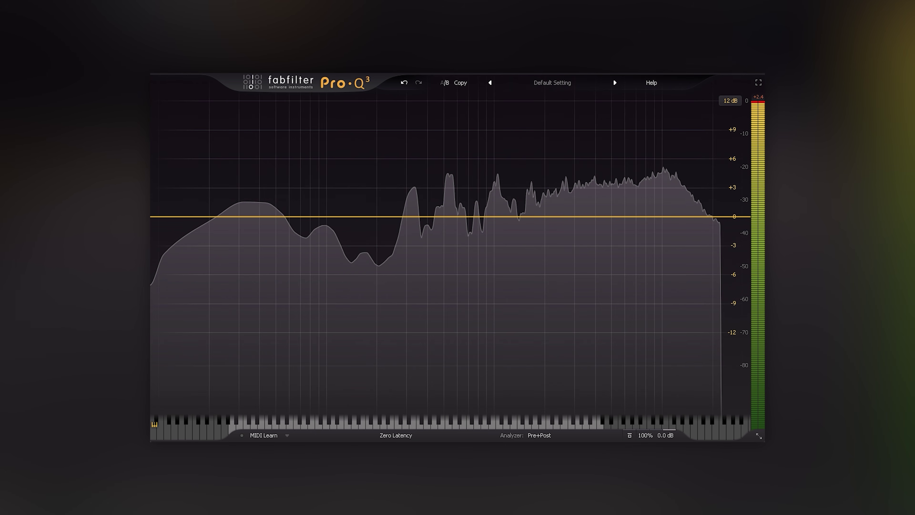
# Switch from the flat setting to the other A/B state and try deepening the dynamic cut of the bell near 11 kHz.
pyautogui.click(445, 82)
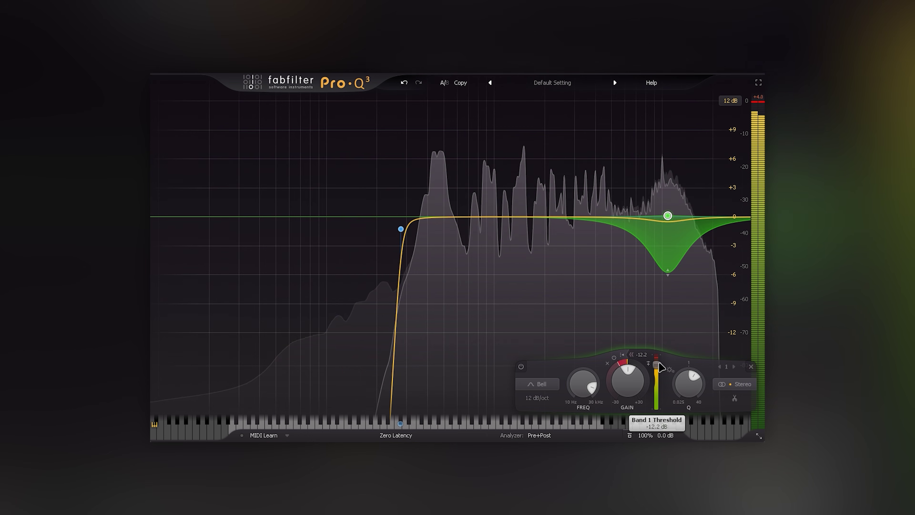
pyautogui.moveTo(668, 272); pyautogui.dragTo(672, 399)
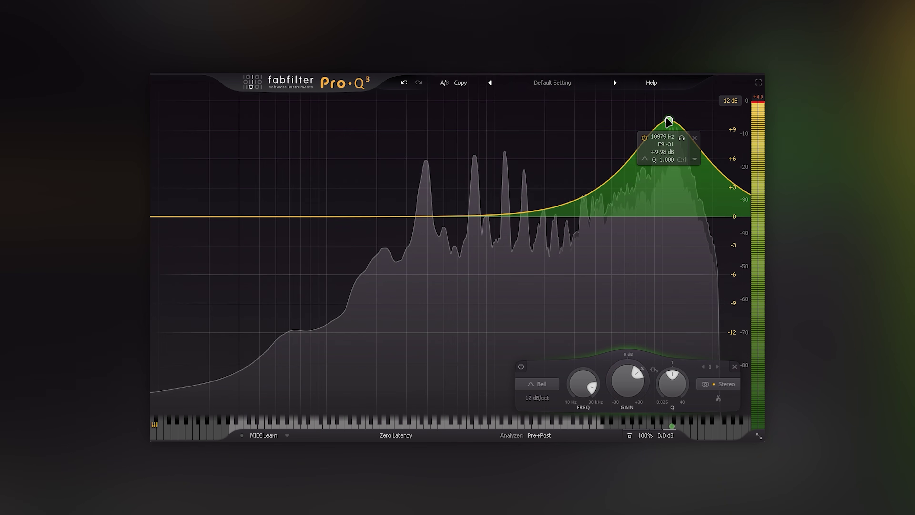
# Place a Stereo bell at 10979 Hz on the harsh high bump with its gain at about 0 dB.
pyautogui.moveTo(666, 119); pyautogui.dragTo(669, 216)
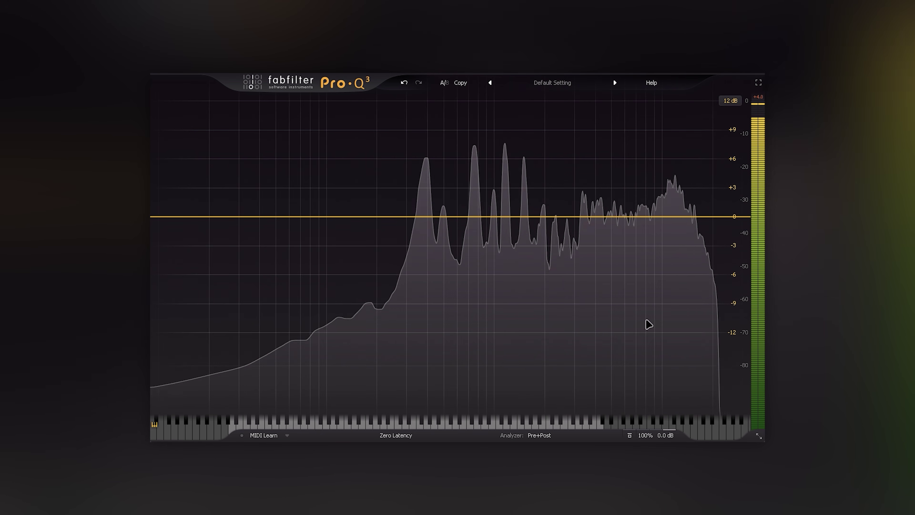
pyautogui.moveTo(487, 217); pyautogui.dragTo(670, 212)
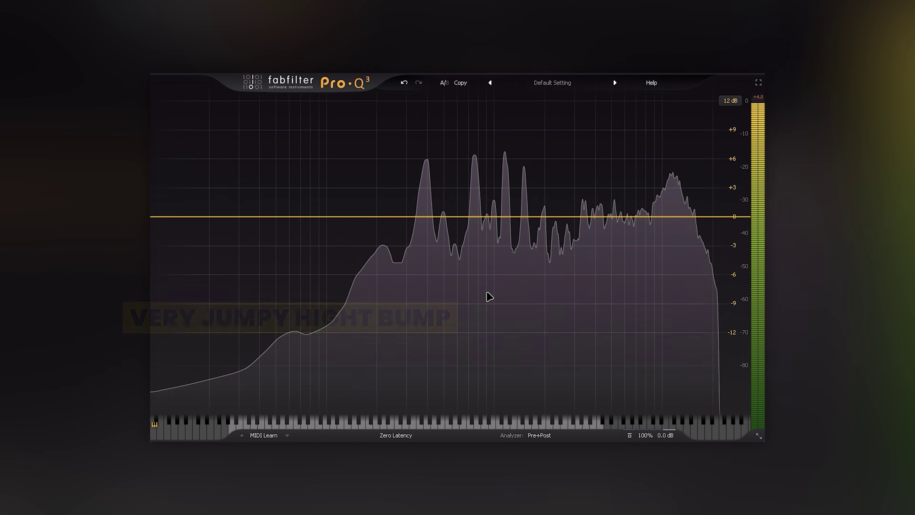
pyautogui.moveTo(486, 217); pyautogui.dragTo(669, 216)
# Try narrowing the 10979 Hz bell to a Q of 3.254 with a dynamic cut, and undo it.
pyautogui.scroll(5, 669, 217)
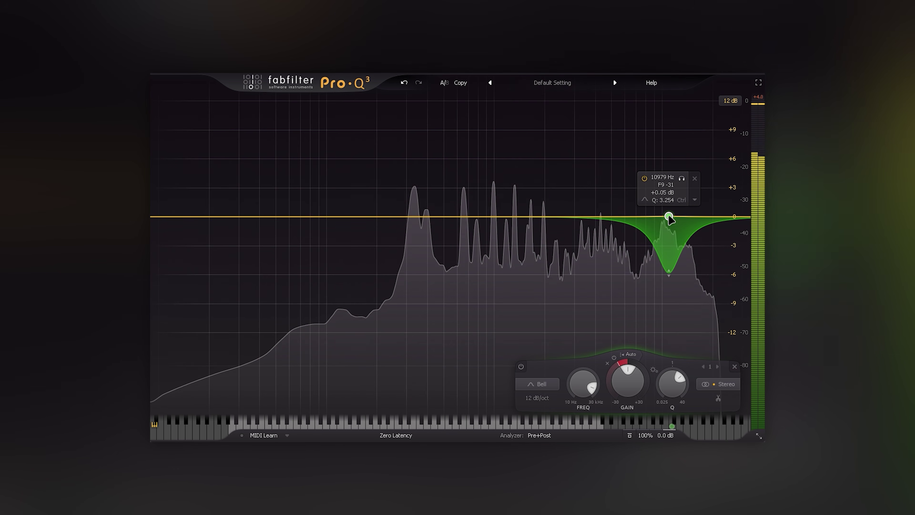
pyautogui.hotkey('ctrl', 'z')
pyautogui.hotkey('ctrl', 'z')
pyautogui.hotkey('ctrl', 'z')
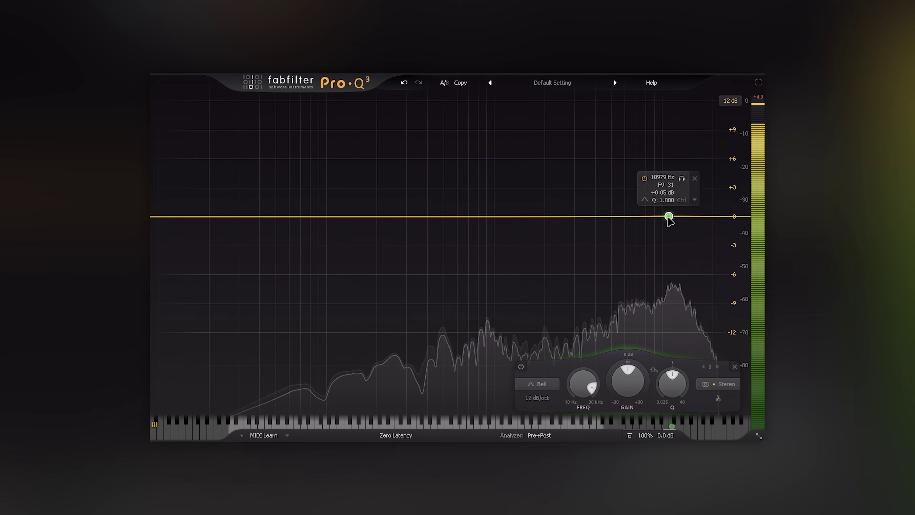
# Give the bell at 10826 Hz a Q of 2.112 and a dynamic cut, and add a 96 dB/oct low cut at about 280 Hz.
pyautogui.scroll(10, 669, 217)
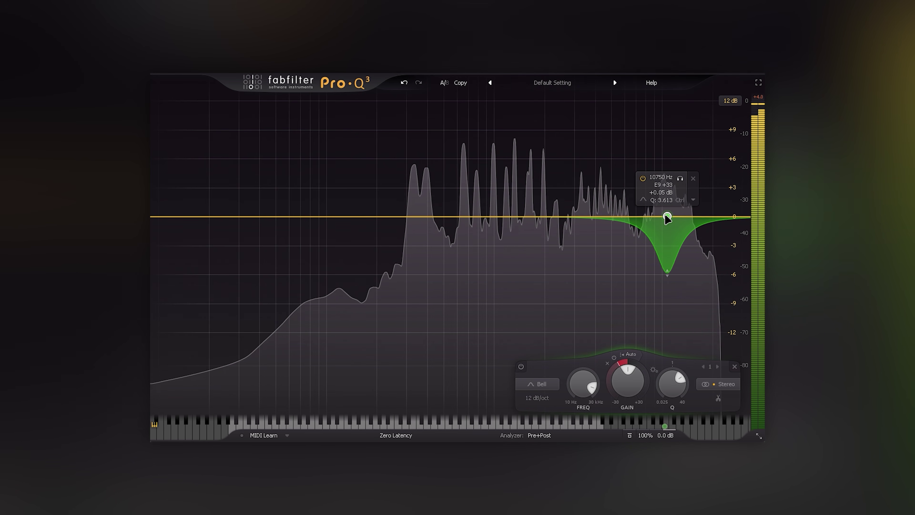
pyautogui.scroll(-4, 668, 217)
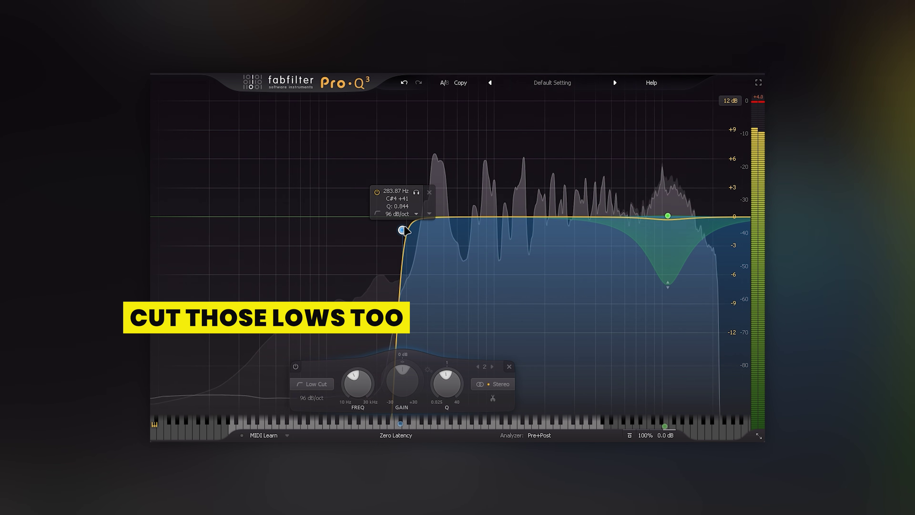
pyautogui.moveTo(403, 230); pyautogui.dragTo(404, 229)
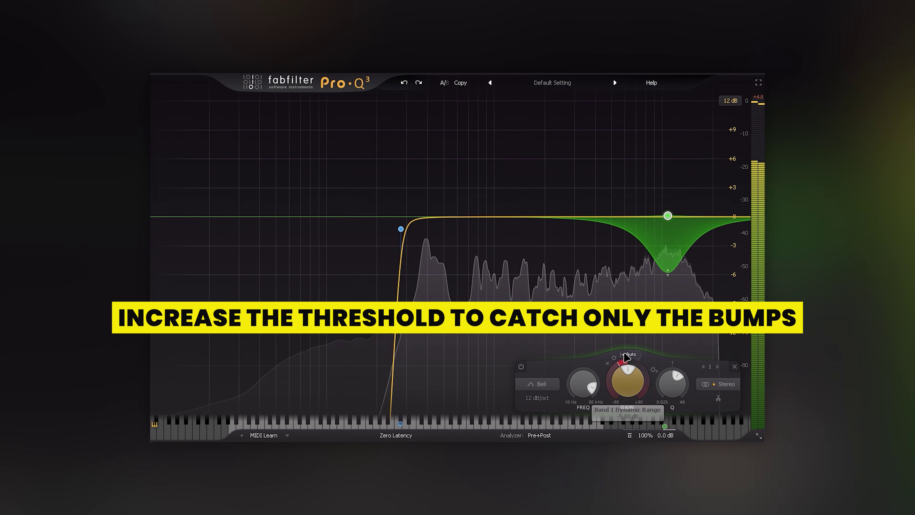
# Set the 10826 Hz bell's threshold to -12.2 dB and audition shallower and deeper dynamic cuts around about 6 dB.
pyautogui.moveTo(658, 373); pyautogui.dragTo(661, 367)
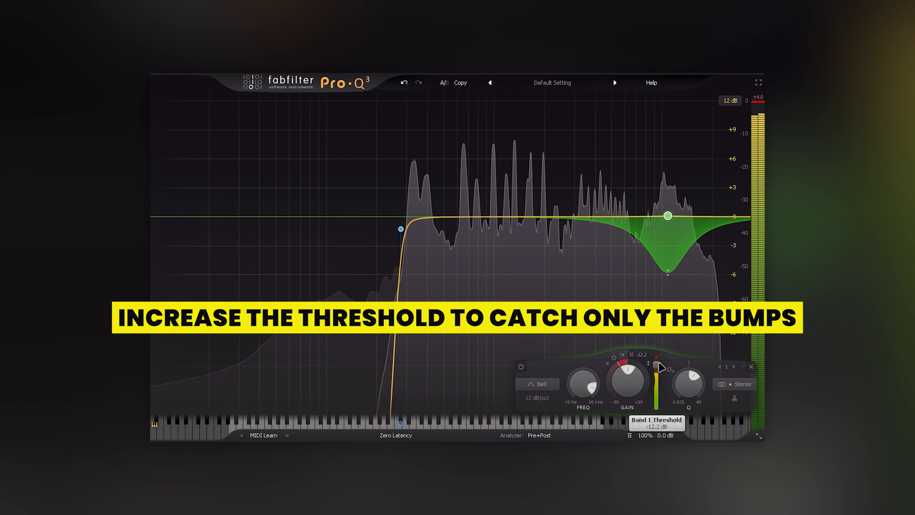
pyautogui.moveTo(674, 287)
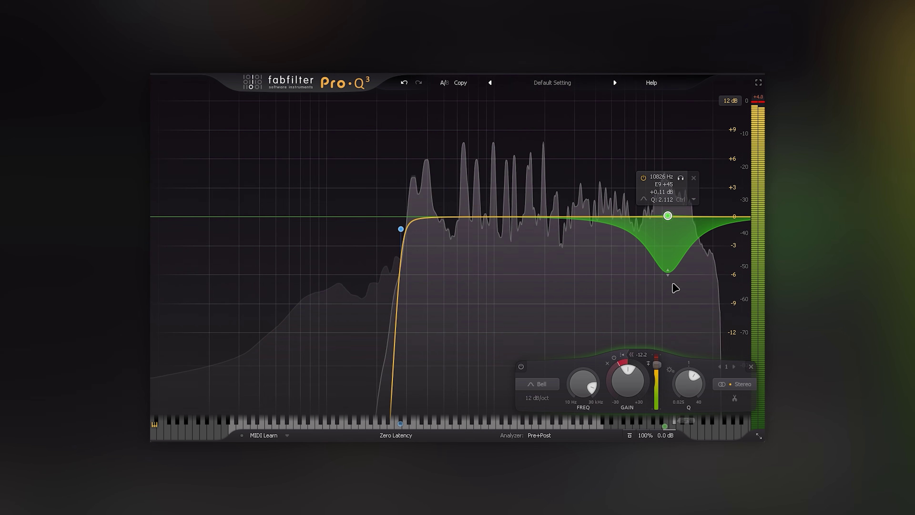
pyautogui.moveTo(673, 349); pyautogui.dragTo(672, 351)
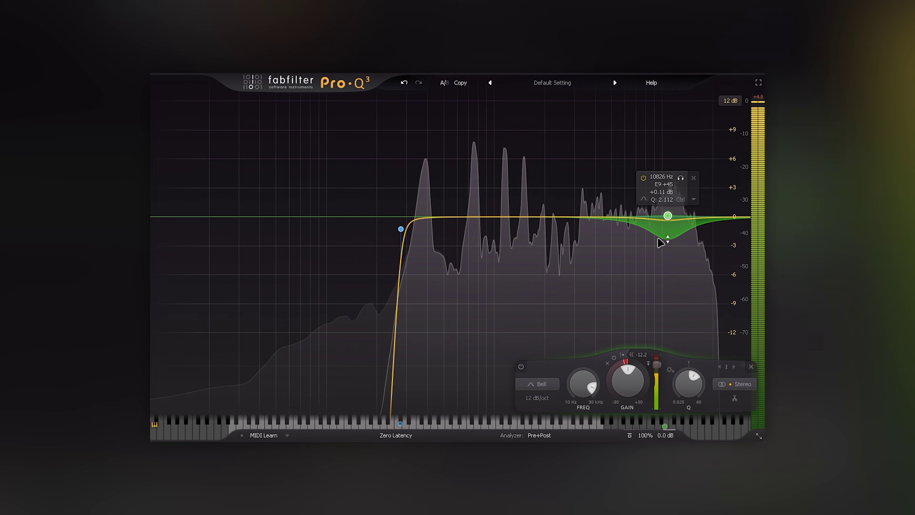
pyautogui.moveTo(661, 248); pyautogui.dragTo(664, 280)
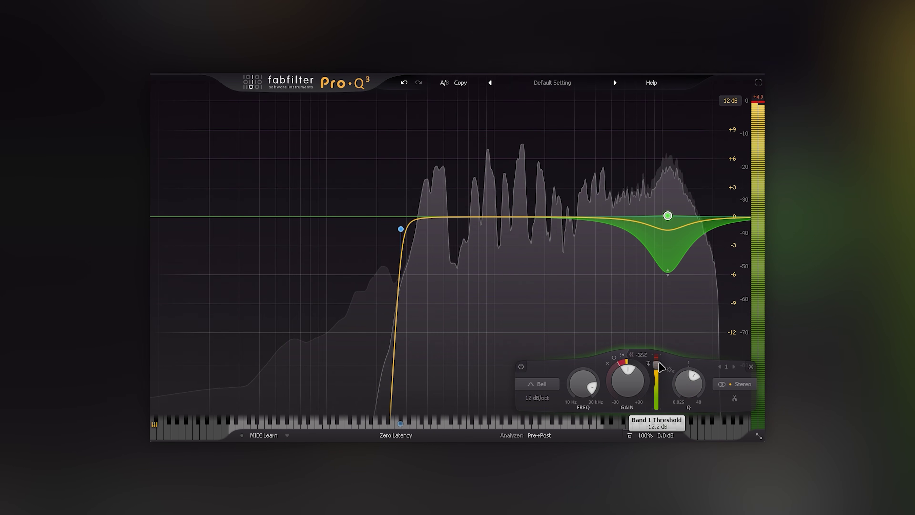
pyautogui.moveTo(672, 308); pyautogui.dragTo(671, 347)
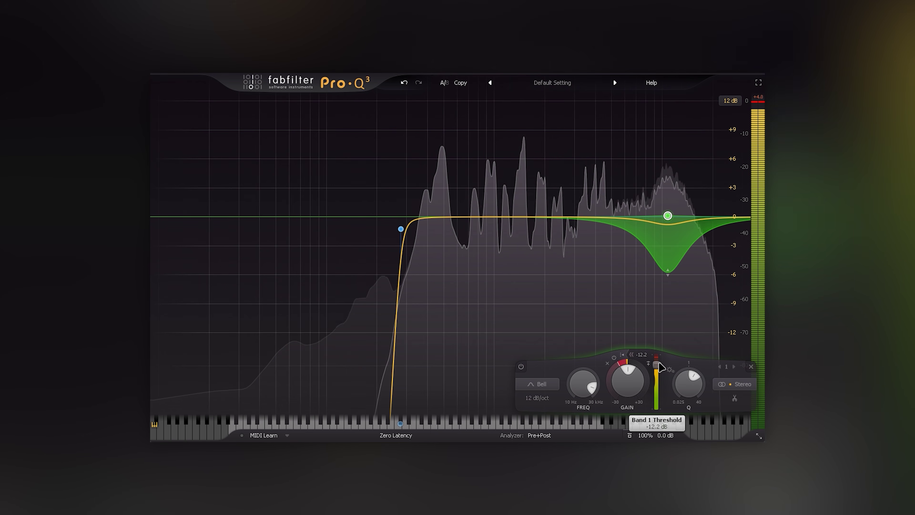
pyautogui.moveTo(668, 271); pyautogui.dragTo(671, 319)
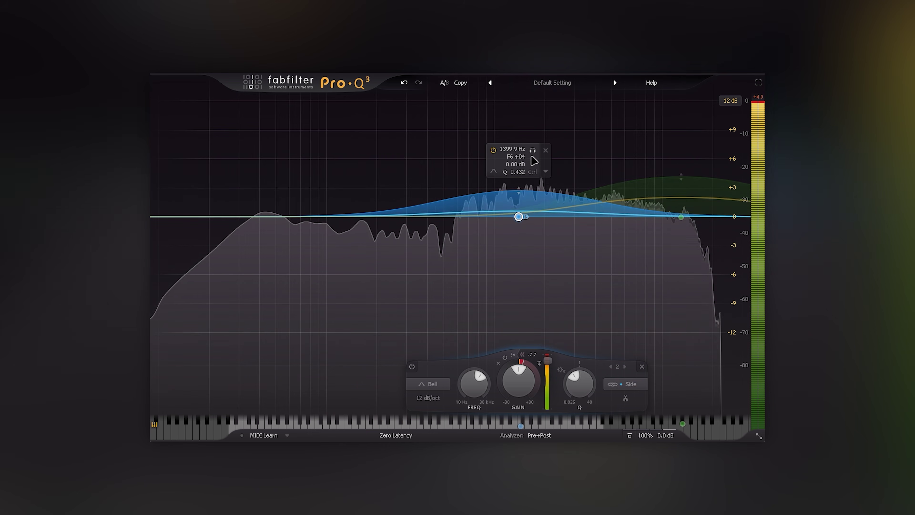
# Audition the wide Side bell at 1399.9 Hz in solo and try adjusting its dynamic boost.
pyautogui.click(532, 150)
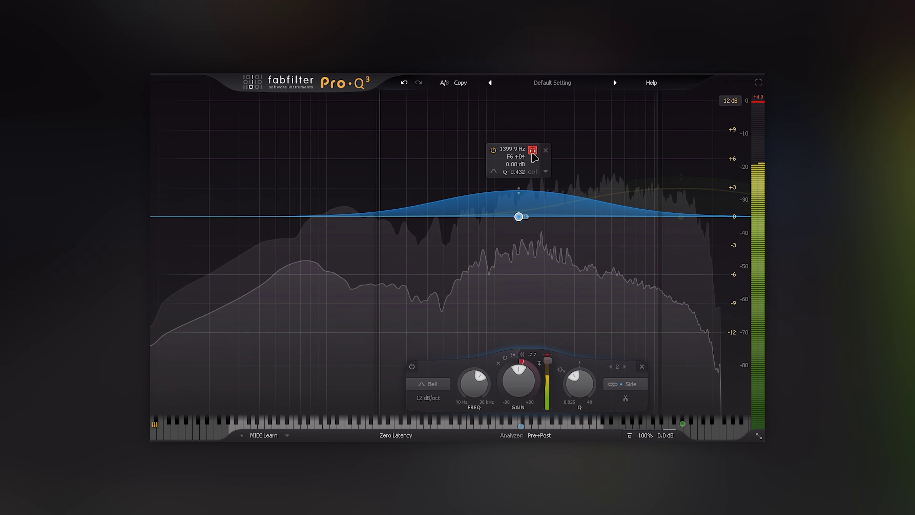
pyautogui.click(533, 150)
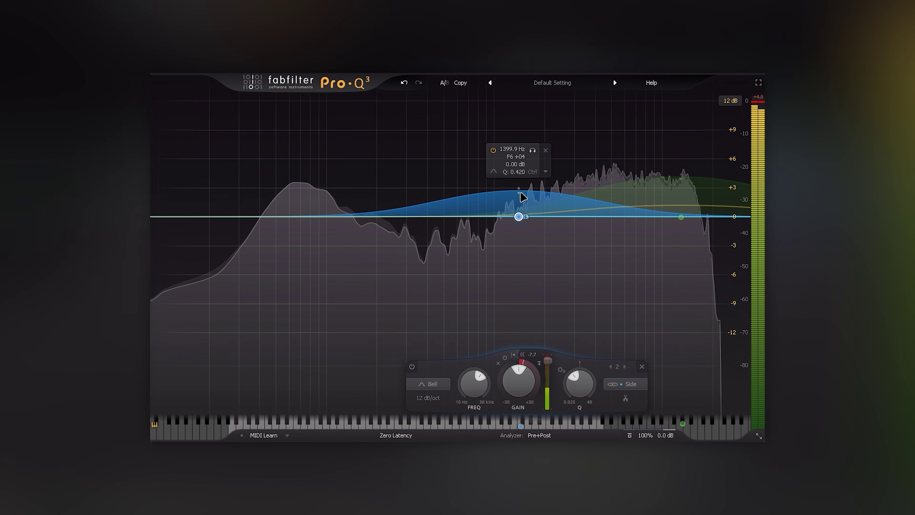
pyautogui.moveTo(533, 129)
pyautogui.mouseDown()
pyautogui.moveTo(605, 141)
pyautogui.moveTo(543, 142)
pyautogui.mouseUp()
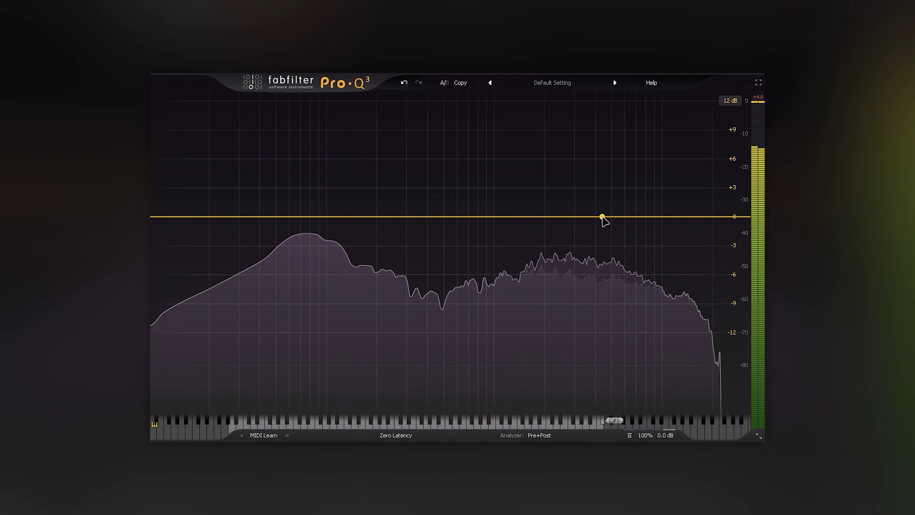
# Add a wide Stereo bell in the highs with a dynamic boost of about 4 dB and set its threshold to -5.5 dB.
pyautogui.moveTo(617, 218); pyautogui.dragTo(648, 219)
pyautogui.scroll(6, 650, 218)
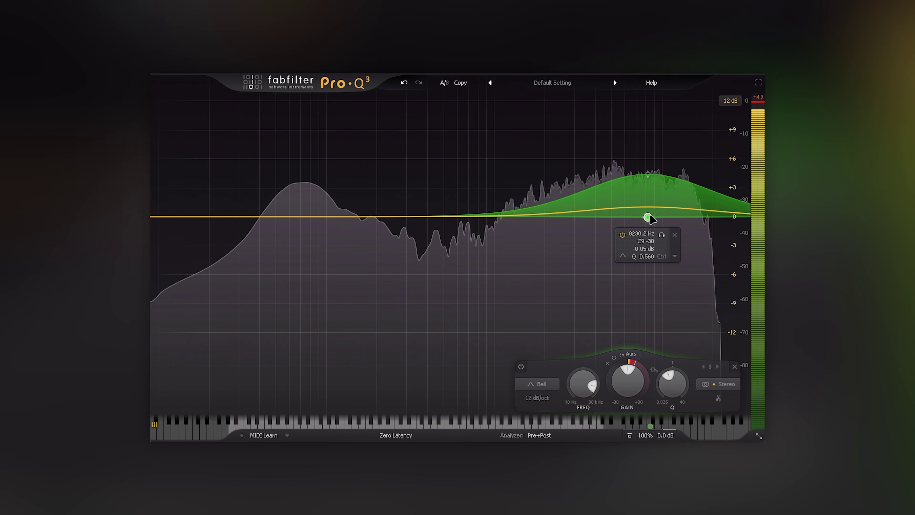
pyautogui.moveTo(650, 161); pyautogui.dragTo(650, 123)
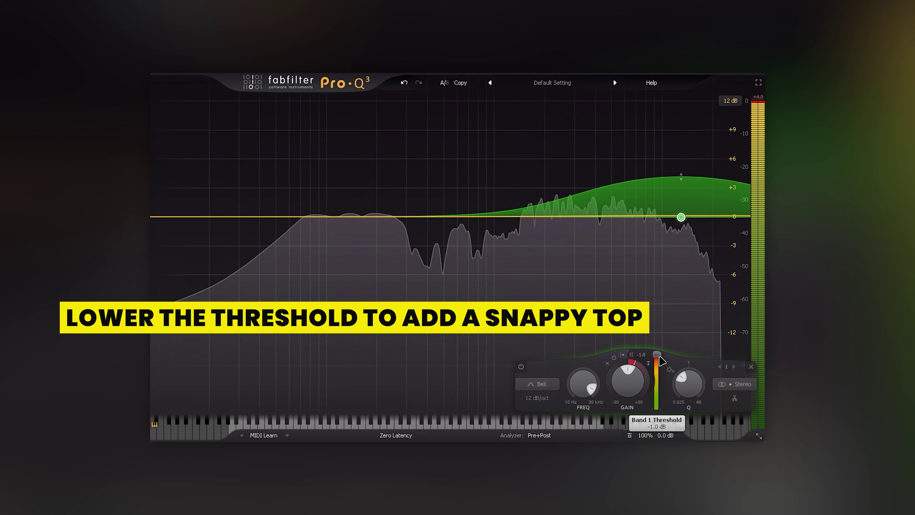
pyautogui.moveTo(662, 360); pyautogui.dragTo(664, 365)
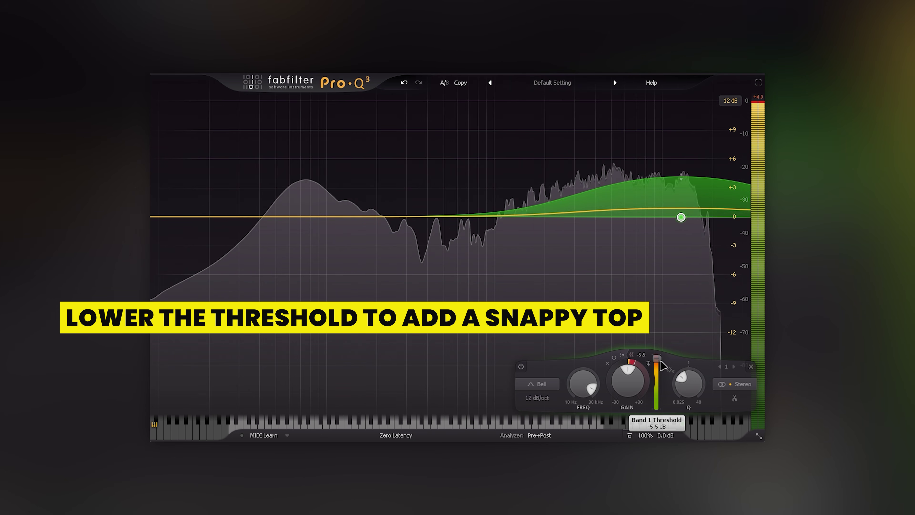
# Add a wide bell in the mids with a dynamic boost of about 3 dB, and switch it to Side at 1399.9 Hz.
pyautogui.click(476, 217)
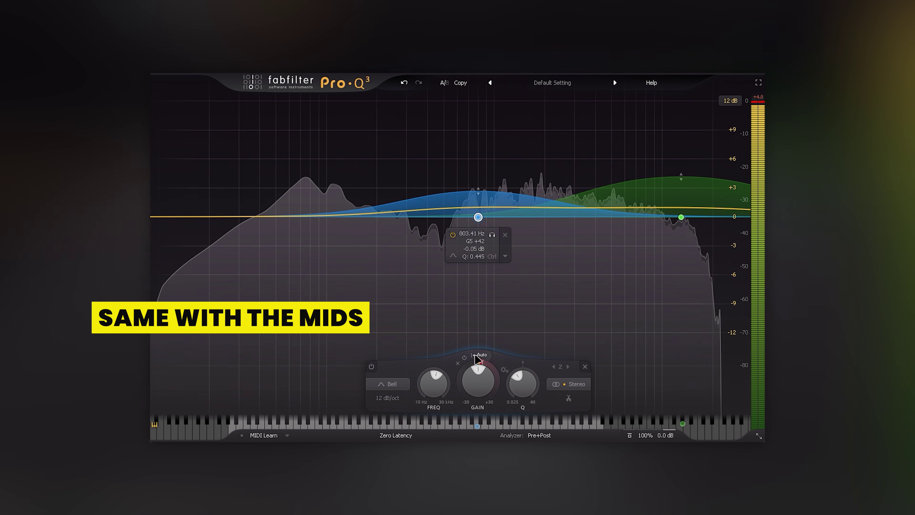
pyautogui.moveTo(477, 358); pyautogui.dragTo(479, 364)
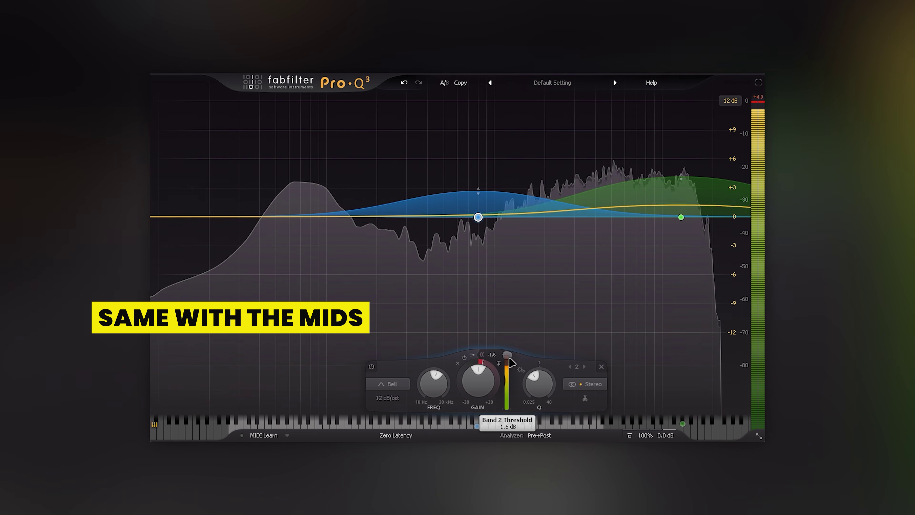
pyautogui.moveTo(478, 217); pyautogui.dragTo(521, 218)
pyautogui.click(625, 384)
pyautogui.click(625, 371)
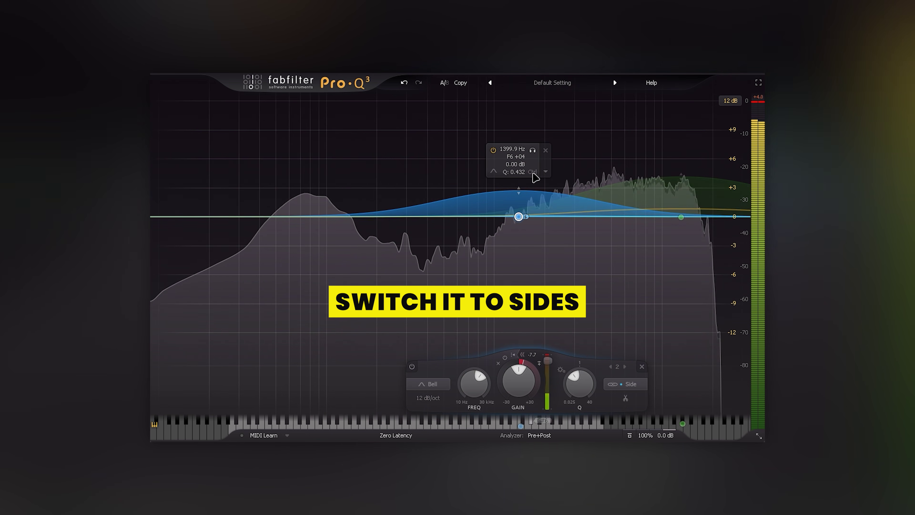
# Audition the Side bell in solo, and raise its dynamic boost to about 11 dB at 1207.8 Hz with a Q of 0.294.
pyautogui.click(533, 150)
pyautogui.moveTo(534, 157); pyautogui.dragTo(528, 187)
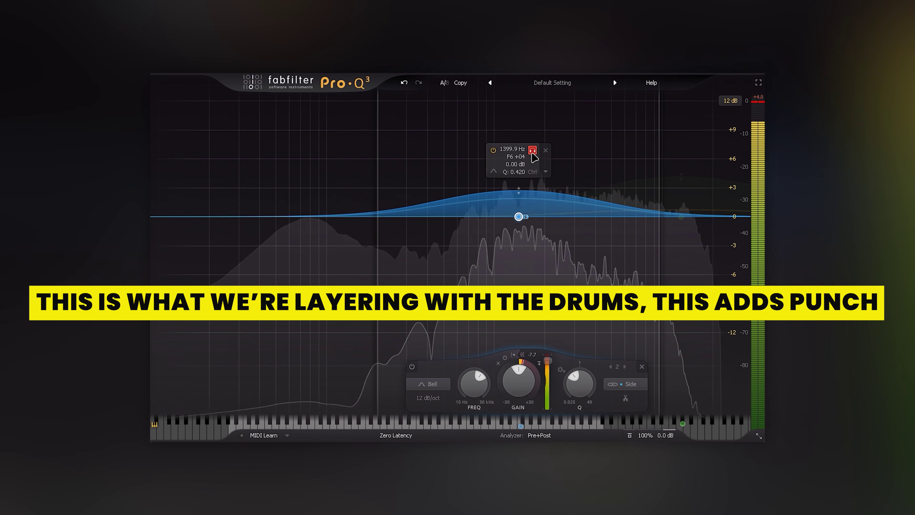
pyautogui.moveTo(533, 149); pyautogui.dragTo(508, 123)
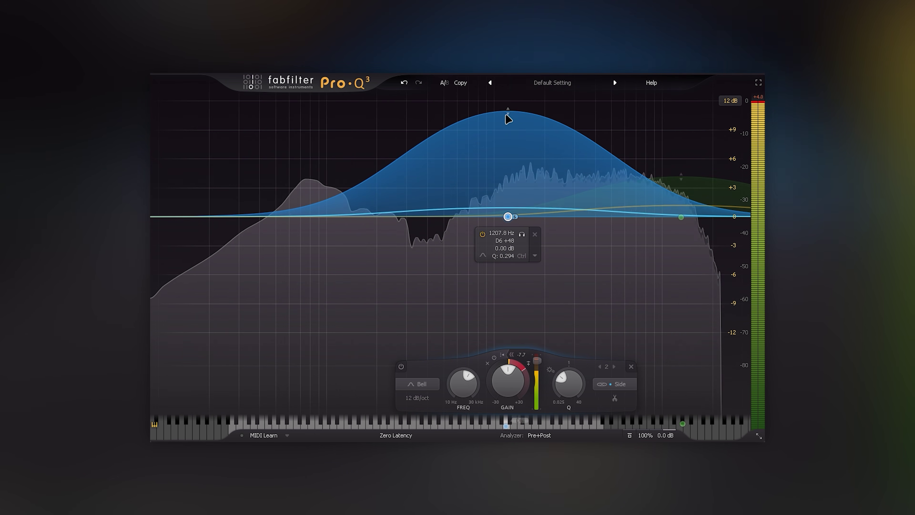
# Increase the highs bell's dynamic boost to about 10 dB, and audition a Mid bell at 154 Hz with a Q of 2.293 in solo.
pyautogui.moveTo(695, 235); pyautogui.dragTo(677, 239)
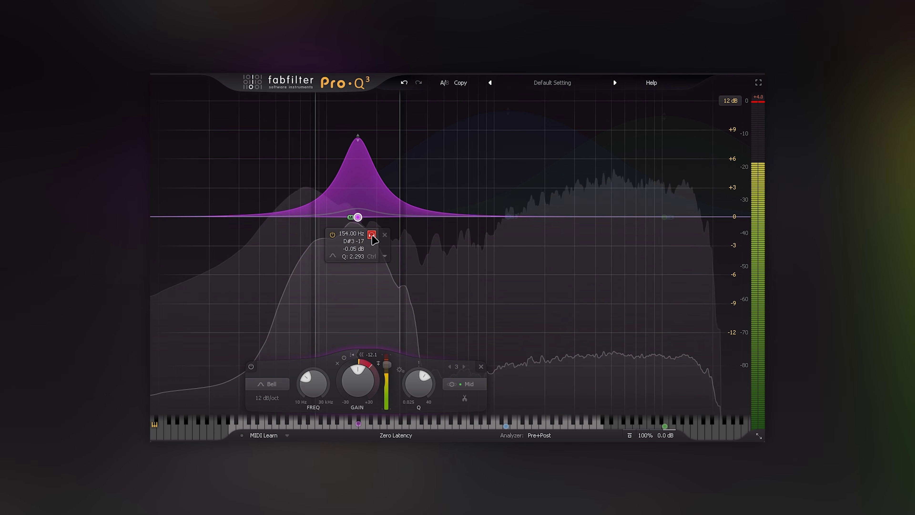
pyautogui.moveTo(371, 242); pyautogui.dragTo(361, 238)
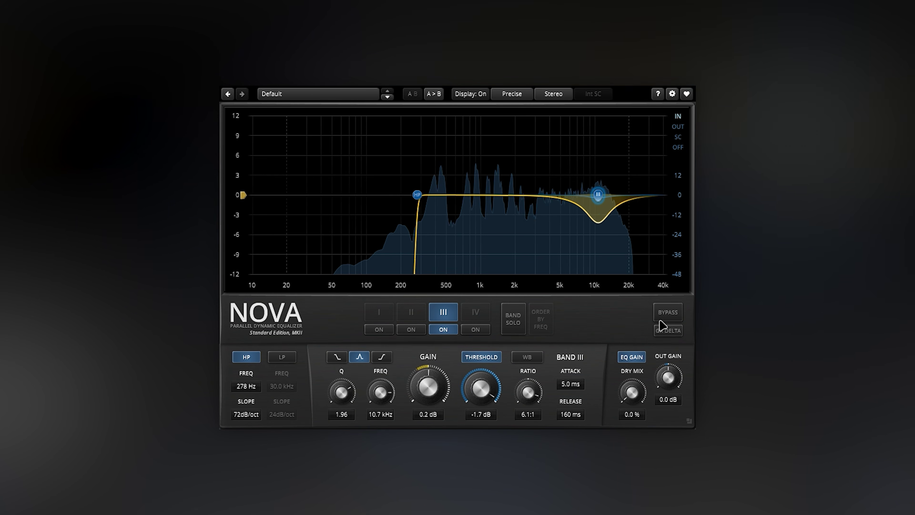
# Switch to NOVA, give band III a dynamic cut at 10.7 kHz with a -1.7 dB threshold and 6.1:1 ratio, and compare against bypass.
pyautogui.click(668, 313)
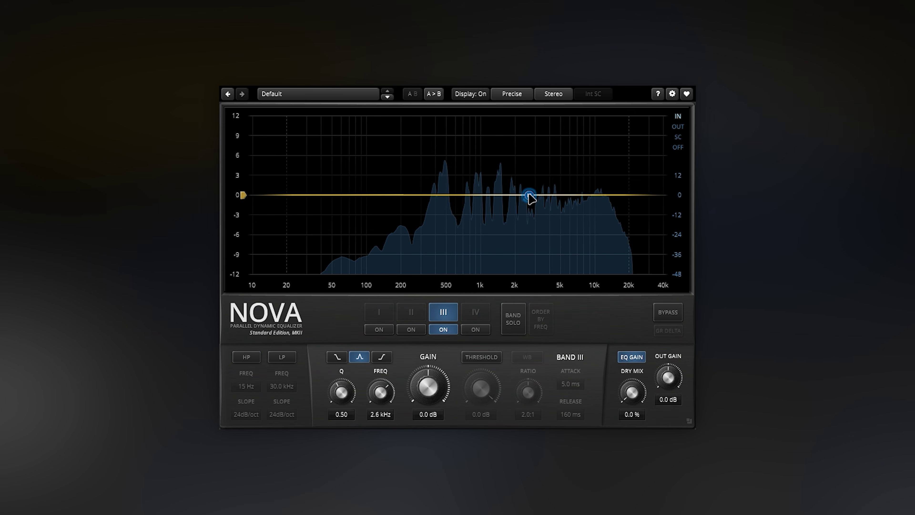
pyautogui.moveTo(529, 196); pyautogui.dragTo(598, 194)
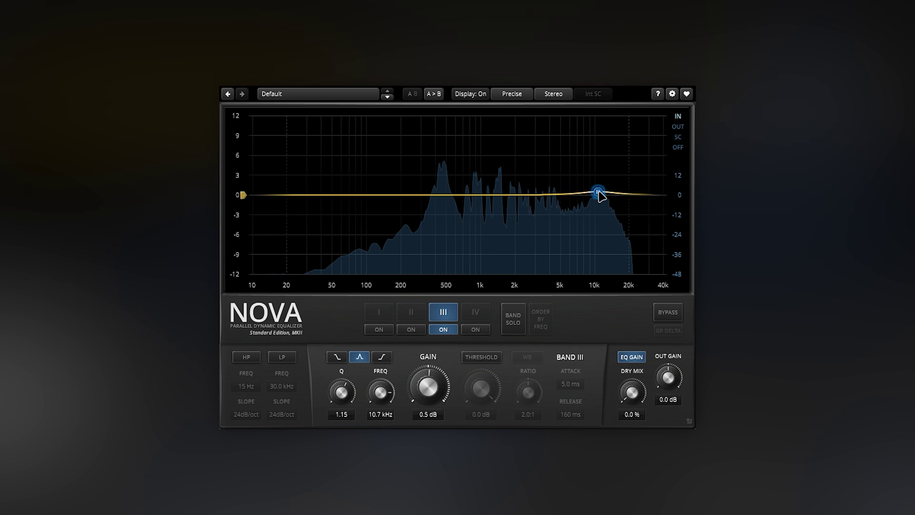
pyautogui.click(484, 358)
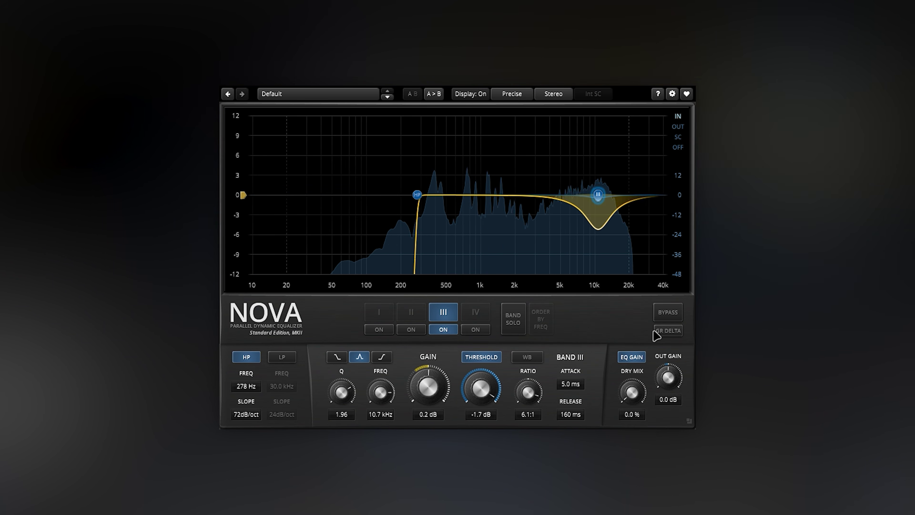
pyautogui.click(670, 313)
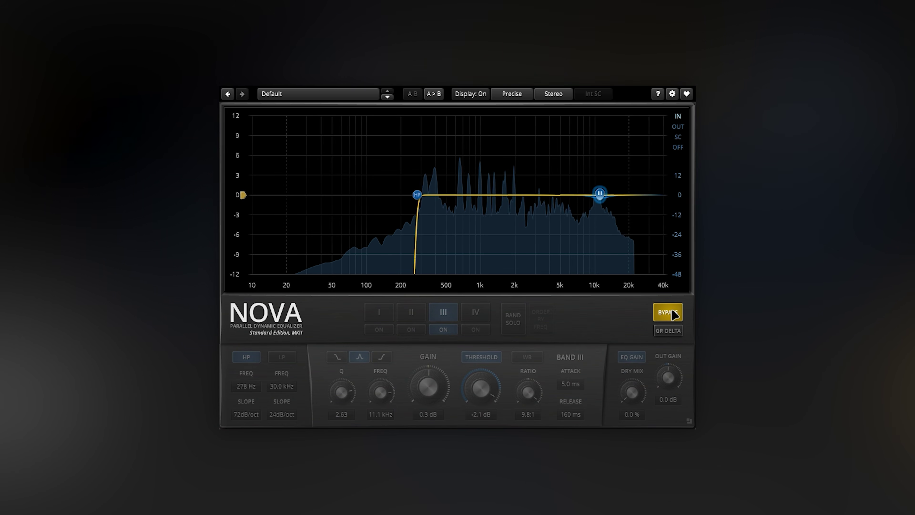
pyautogui.click(674, 313)
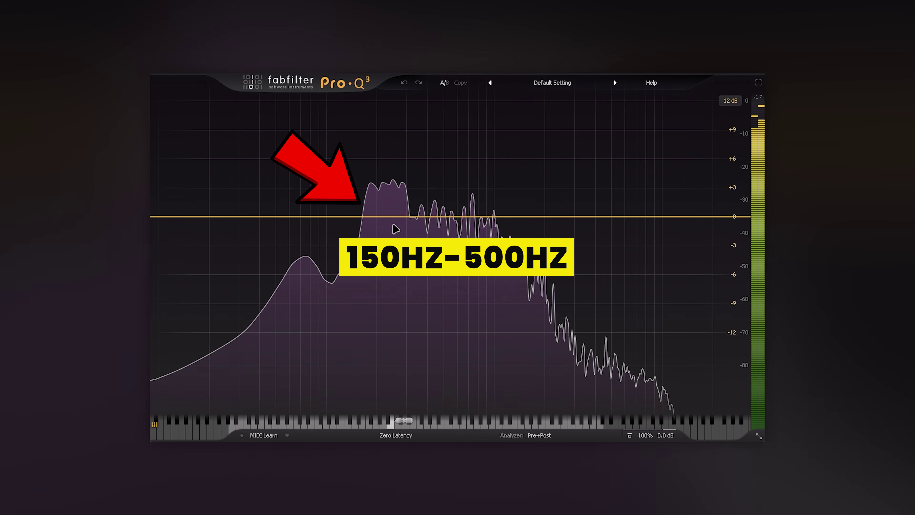
# Switch to Pro-Q 3 and cut the muddy low mids with two bells of about -5 dB, the upper one at 728.11 Hz with Q 0.971.
pyautogui.moveTo(388, 216); pyautogui.dragTo(389, 270)
pyautogui.moveTo(472, 228); pyautogui.dragTo(475, 274)
pyautogui.moveTo(387, 265); pyautogui.dragTo(387, 269)
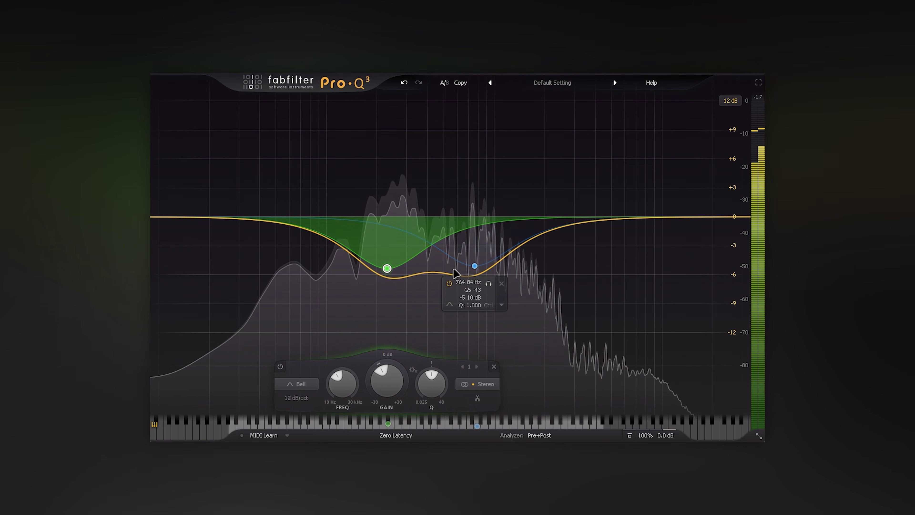
pyautogui.click(474, 269)
pyautogui.scroll(-1, 473, 272)
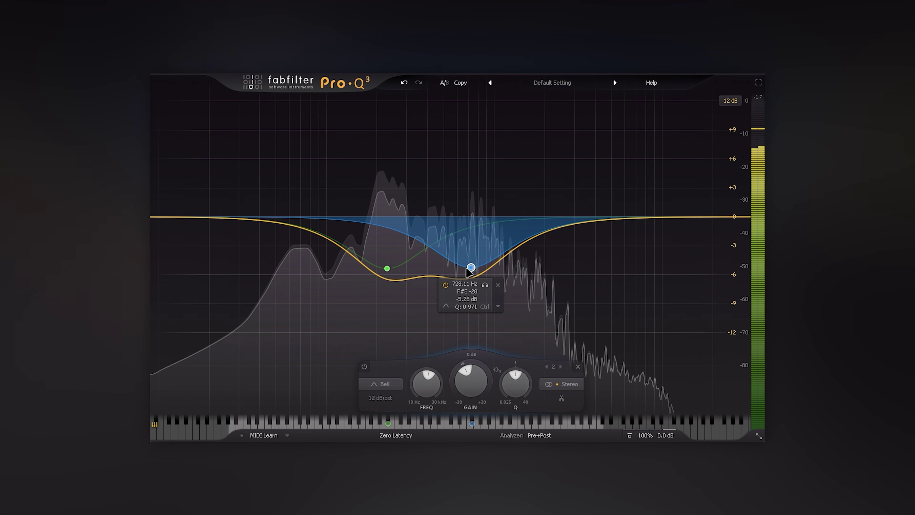
pyautogui.scroll(-5, 389, 271)
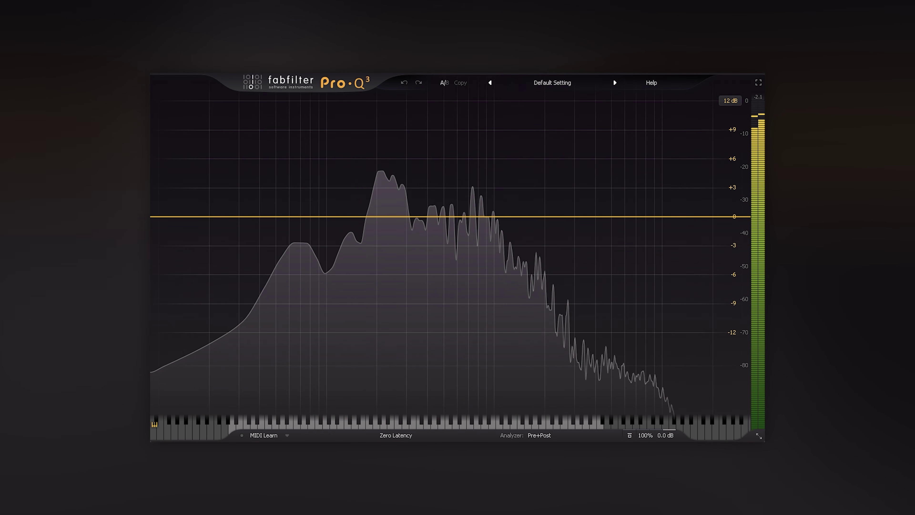
# Add bell cuts of -6.74 dB at 217.33 Hz, -5.95 dB at 733.25 Hz, and -1.12 dB at 406.27 Hz.
pyautogui.moveTo(391, 216); pyautogui.dragTo(389, 263)
pyautogui.moveTo(474, 216); pyautogui.dragTo(471, 268)
pyautogui.click(388, 266)
pyautogui.moveTo(387, 268); pyautogui.dragTo(387, 288)
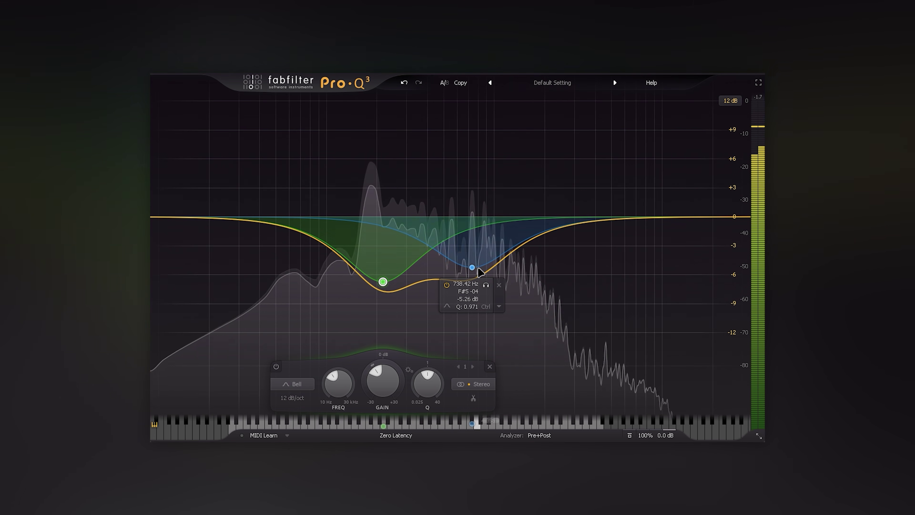
pyautogui.moveTo(473, 218); pyautogui.dragTo(430, 228)
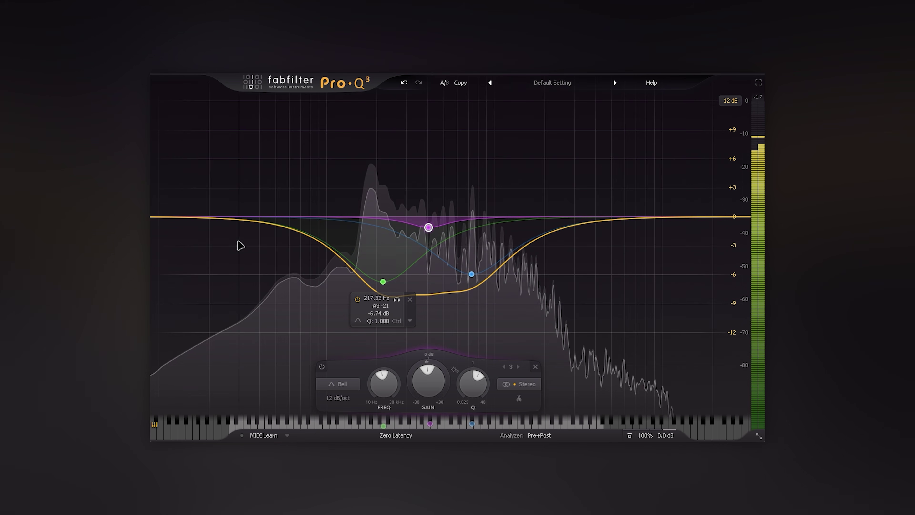
# Add a Side low cut, audition it in solo, and set it to about 230 Hz at 18 dB/oct with a Q of 0.703.
pyautogui.click(163, 230)
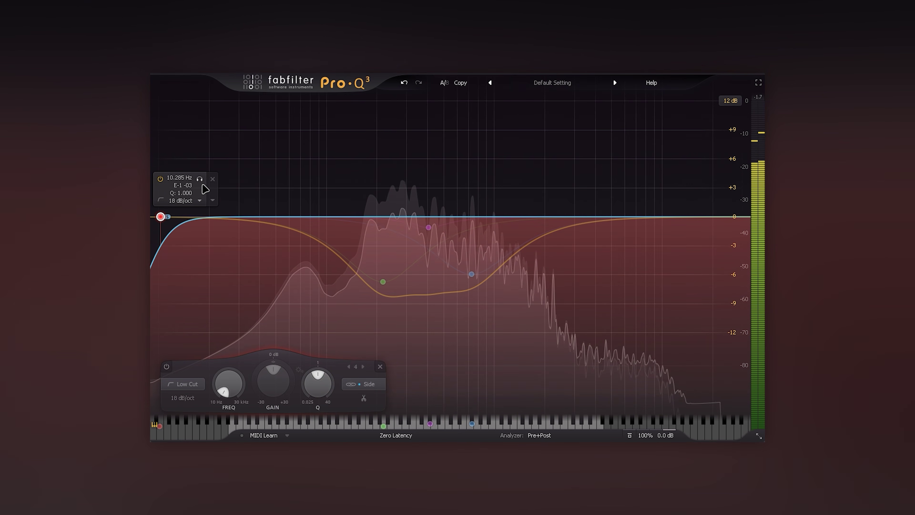
pyautogui.moveTo(203, 185); pyautogui.dragTo(456, 189)
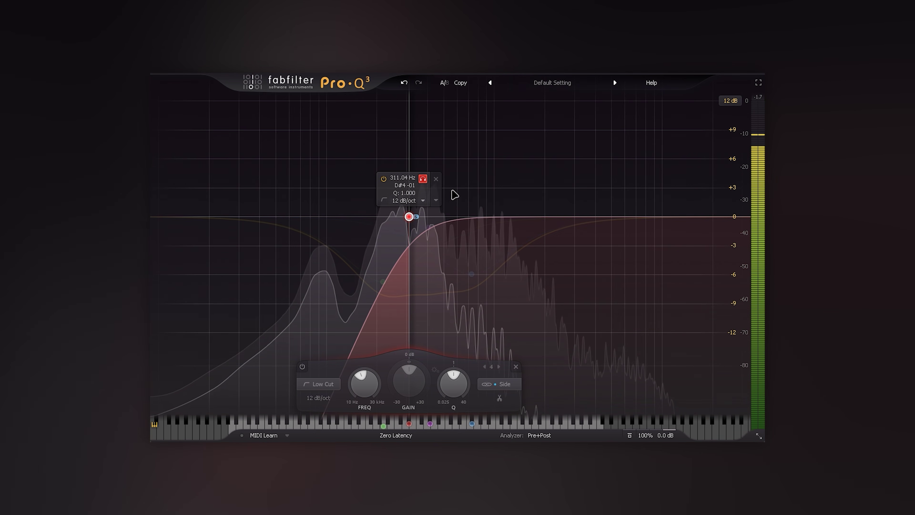
pyautogui.moveTo(413, 217); pyautogui.dragTo(386, 254)
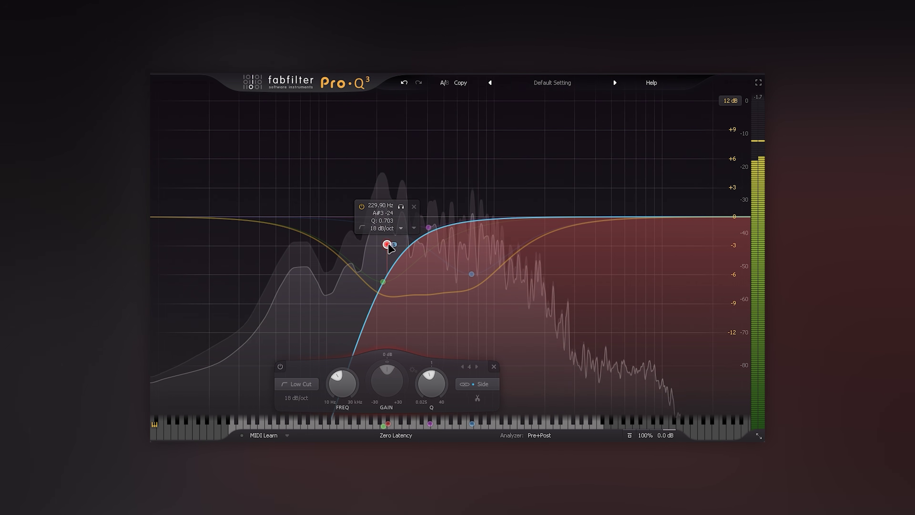
pyautogui.doubleClick(384, 250)
# Create an 18 dB/oct low cut from the low end, switch it to Side, and place it just below the lowest bell cut.
pyautogui.click(161, 217)
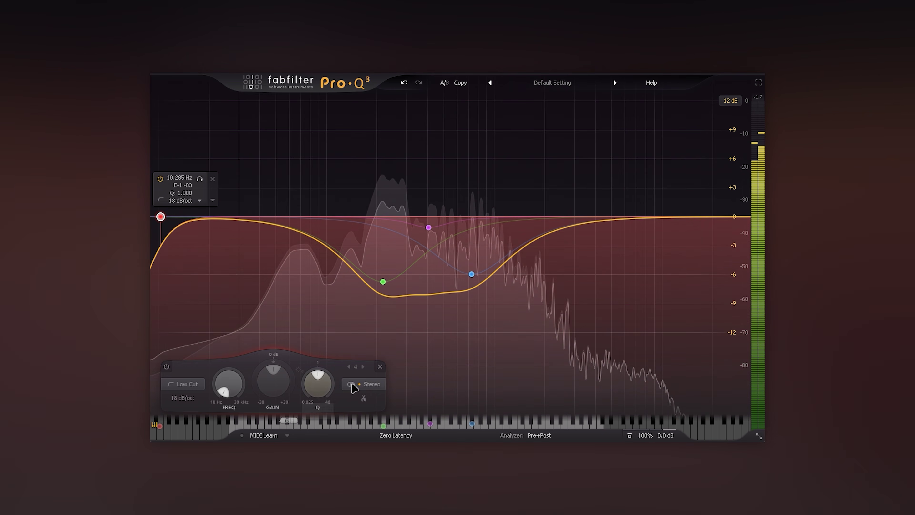
pyautogui.moveTo(200, 182); pyautogui.dragTo(459, 194)
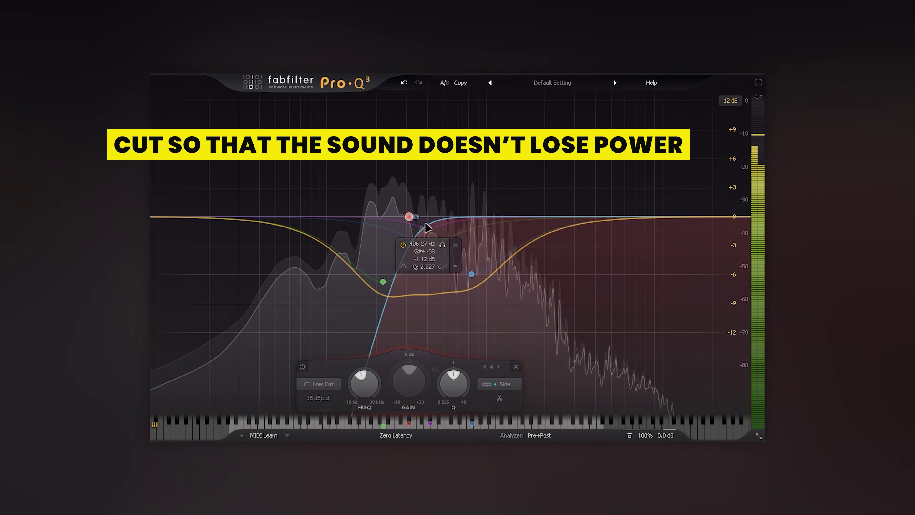
pyautogui.moveTo(413, 216); pyautogui.dragTo(370, 250)
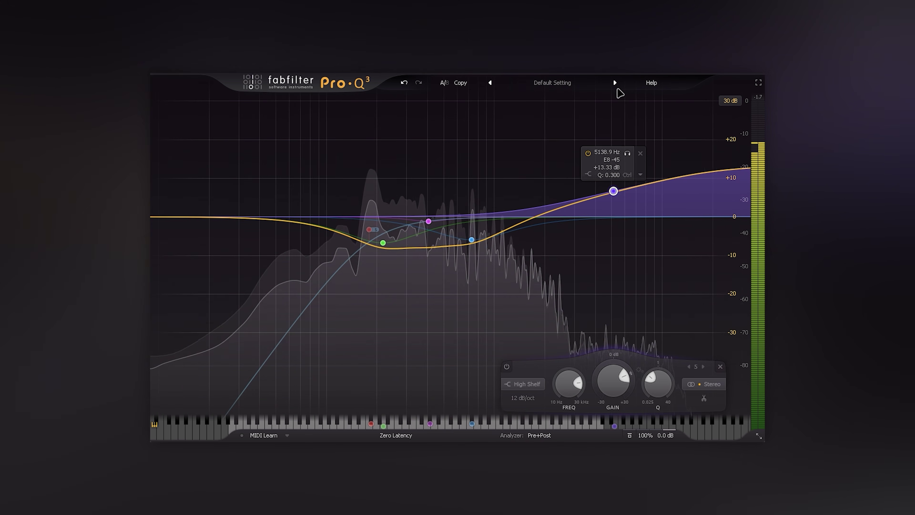
# Brighten the highs with a Stereo high shelf at 5138.9 Hz, +13.33 dB and Q 0.300, and compare EQ states A and B.
pyautogui.moveTo(614, 192); pyautogui.dragTo(612, 165)
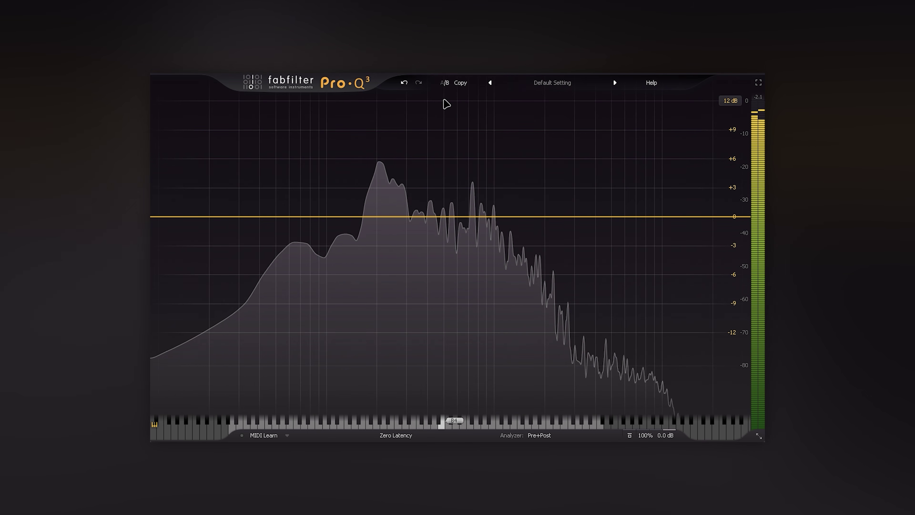
pyautogui.click(445, 85)
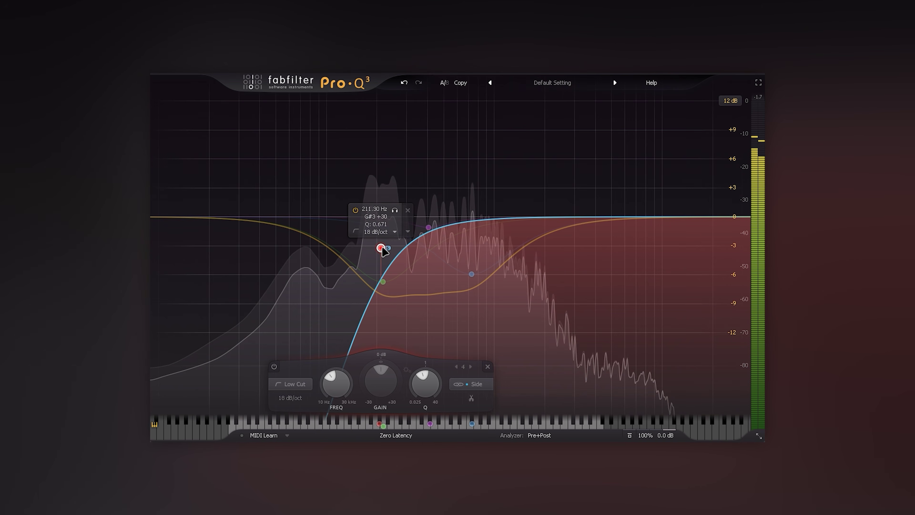
# Move the Side low cut slightly lower from 211.30 Hz, and set the high shelf to about 5914.6 Hz with +13.91 dB.
pyautogui.moveTo(378, 245); pyautogui.dragTo(368, 248)
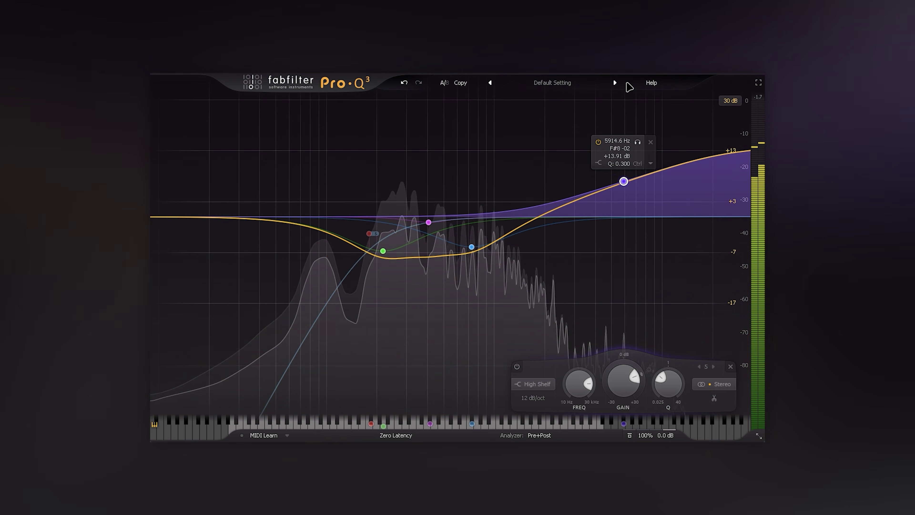
pyautogui.moveTo(623, 180)
pyautogui.mouseDown()
pyautogui.moveTo(630, 194)
pyautogui.moveTo(620, 181)
pyautogui.mouseUp()
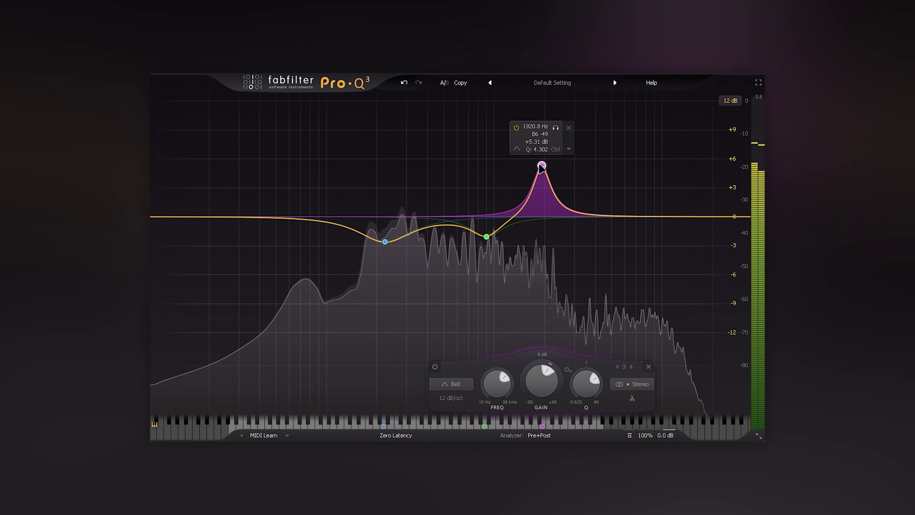
# Turn the narrow 1920.8 Hz bell with Q 4.302 into a cut, and pull up a high shelf from the top end on the first EQ.
pyautogui.moveTo(541, 165); pyautogui.dragTo(549, 240)
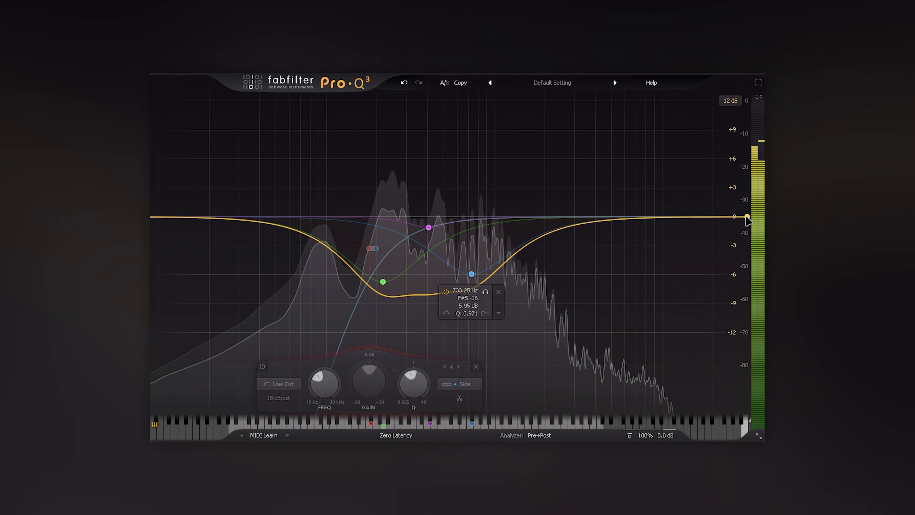
pyautogui.moveTo(721, 216); pyautogui.dragTo(612, 165)
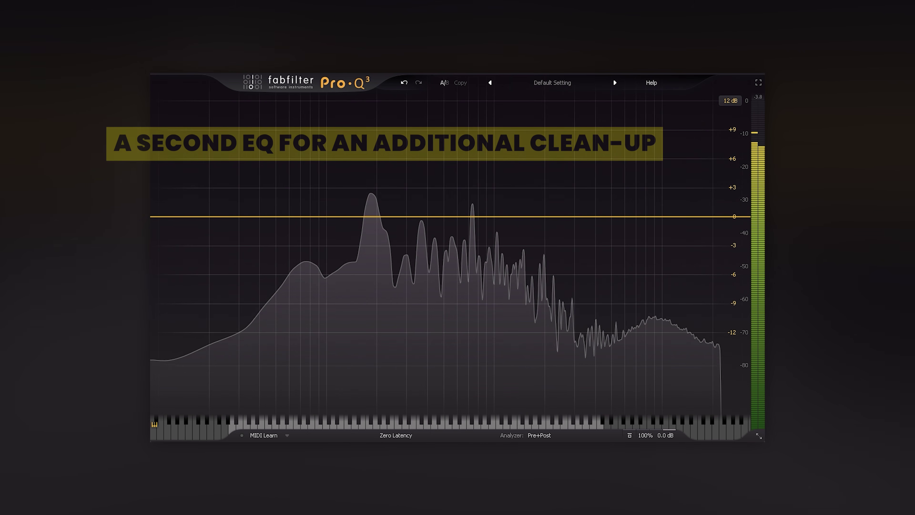
# On a second EQ, add bell cuts of -2.07 dB at 899.05 Hz with Q 2.525 and -1.65 dB at 221.96 Hz with Q 2.520.
pyautogui.doubleClick(490, 217)
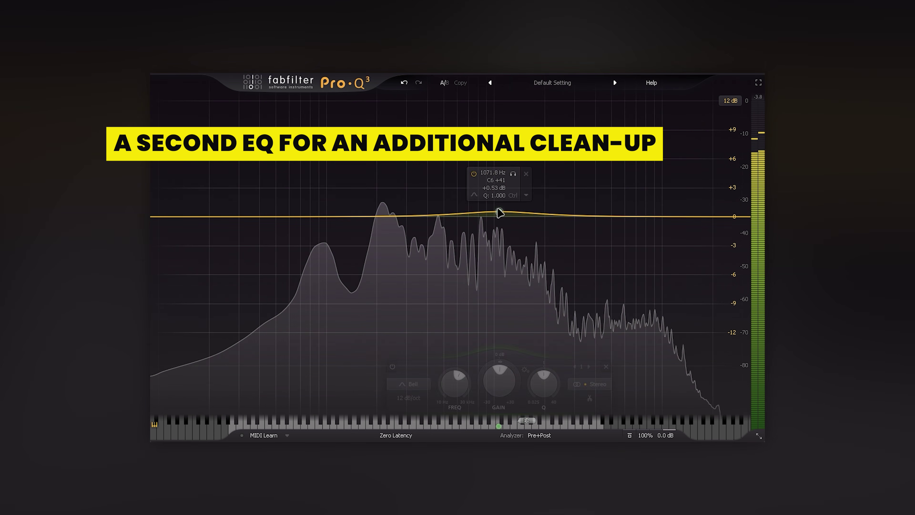
pyautogui.moveTo(495, 265); pyautogui.dragTo(484, 232)
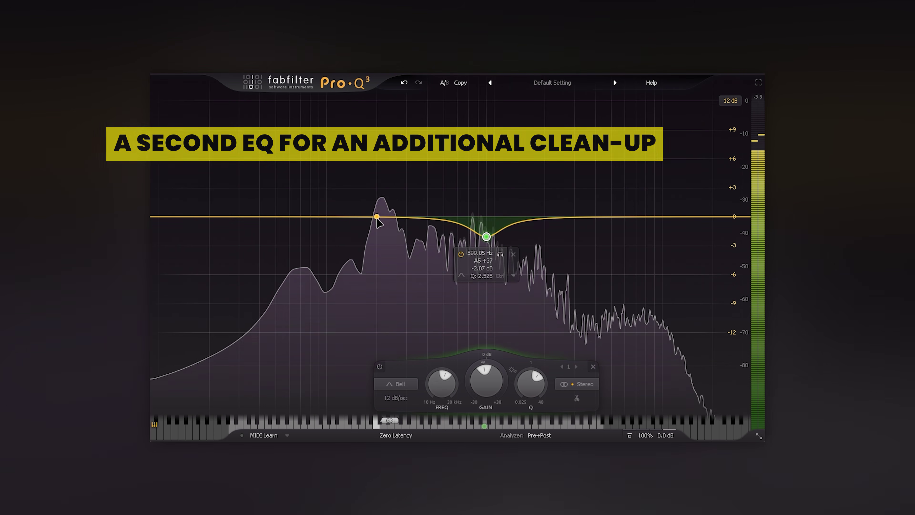
pyautogui.doubleClick(378, 208)
pyautogui.moveTo(378, 207); pyautogui.dragTo(385, 233)
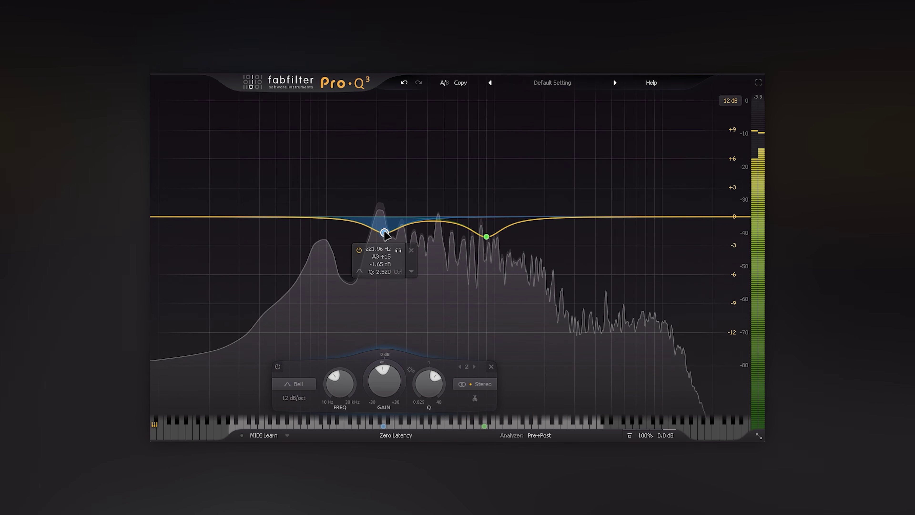
# Add a narrow bell cut of about 4 dB in the upper mids, and adjust the high-frequency bands for a brighter top.
pyautogui.moveTo(574, 217); pyautogui.dragTo(538, 253)
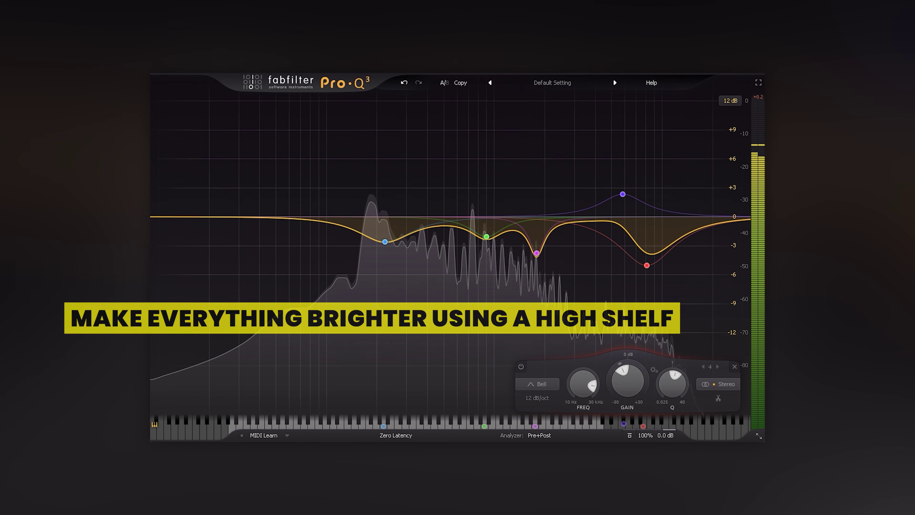
pyautogui.moveTo(652, 212); pyautogui.dragTo(527, 178)
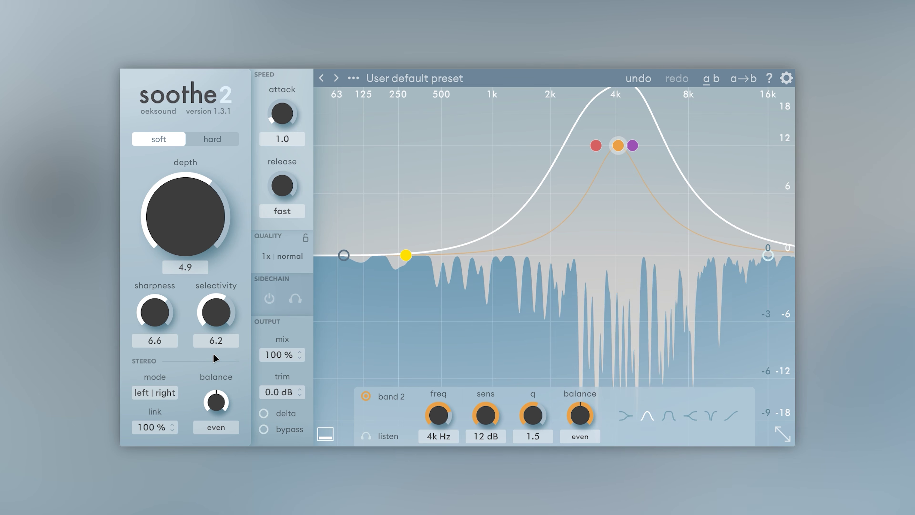
# Switch to soothe2 and lower the sharpness to 0.0.
pyautogui.moveTo(155, 315); pyautogui.dragTo(144, 368)
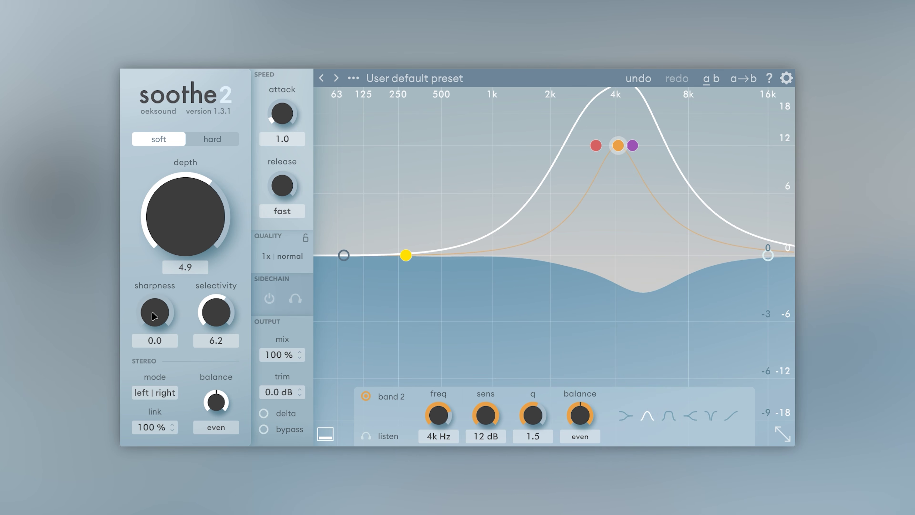
# Raise the sharpness to 7.3, and move band 3 to about 3k1 Hz with 12 dB sensitivity.
pyautogui.moveTo(155, 285); pyautogui.dragTo(156, 268)
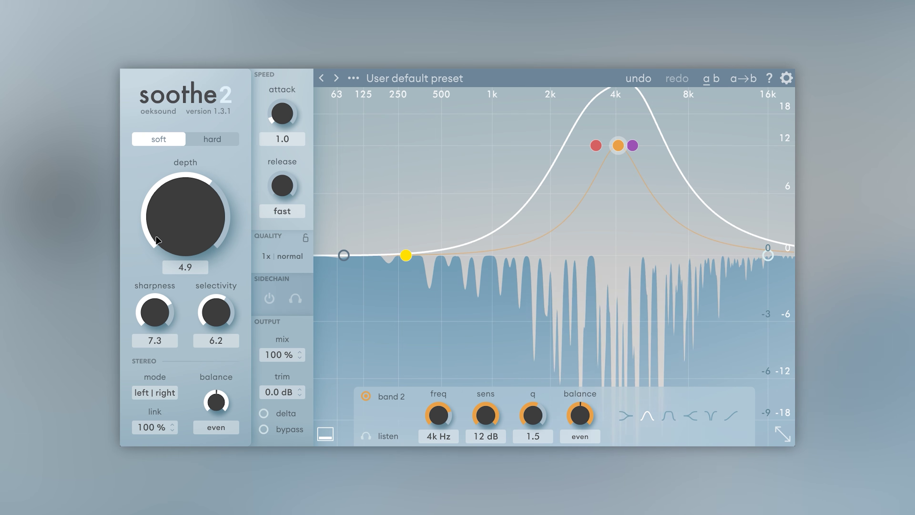
pyautogui.moveTo(159, 231); pyautogui.dragTo(160, 217)
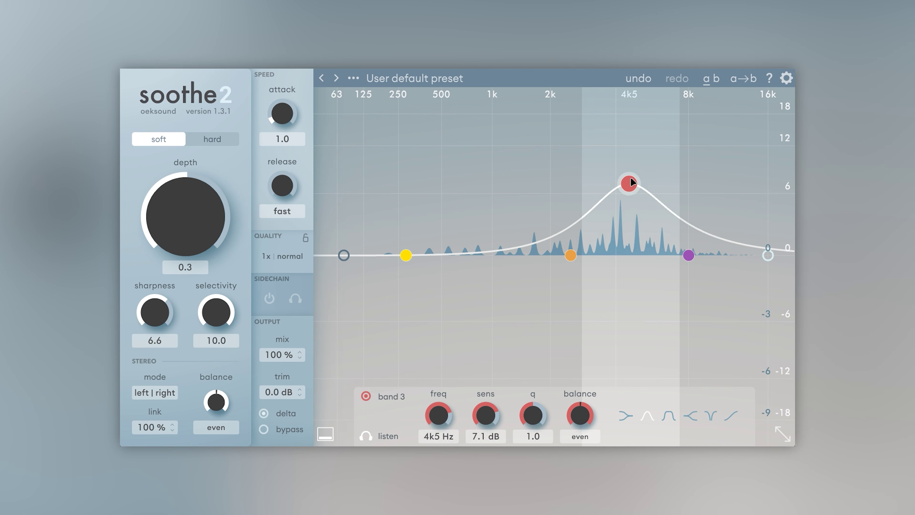
pyautogui.moveTo(629, 178); pyautogui.dragTo(606, 255)
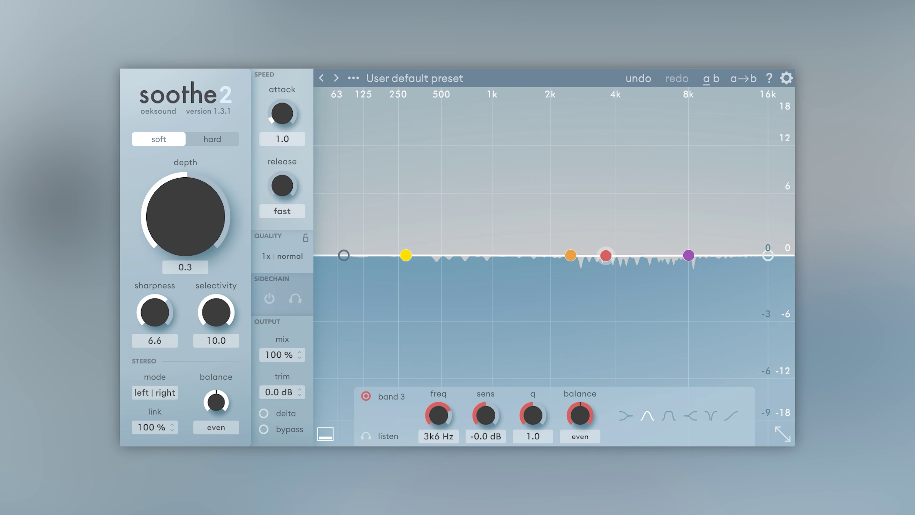
pyautogui.moveTo(608, 258); pyautogui.dragTo(596, 114)
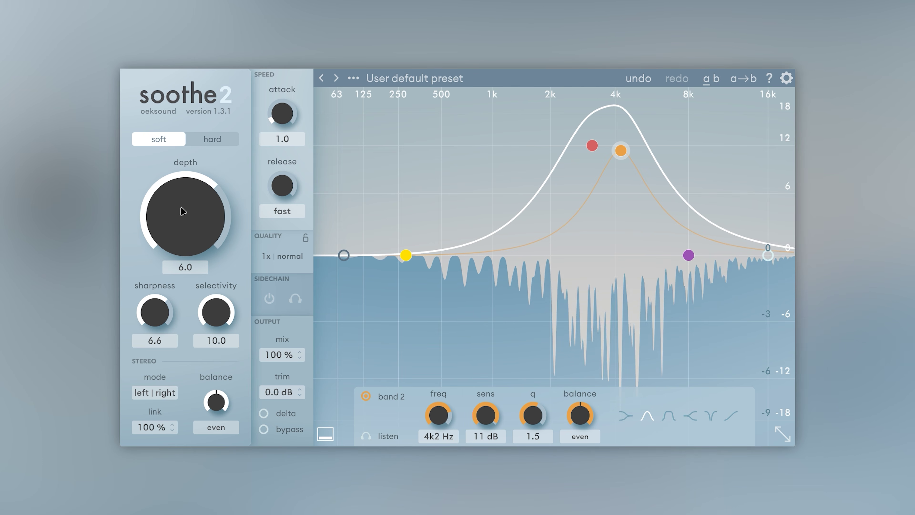
# Lower the depth, and raise band 3 to 12 dB at 3k1 Hz and band 2 to 11 dB at 4k2 Hz with q 1.5.
pyautogui.moveTo(183, 211); pyautogui.dragTo(193, 344)
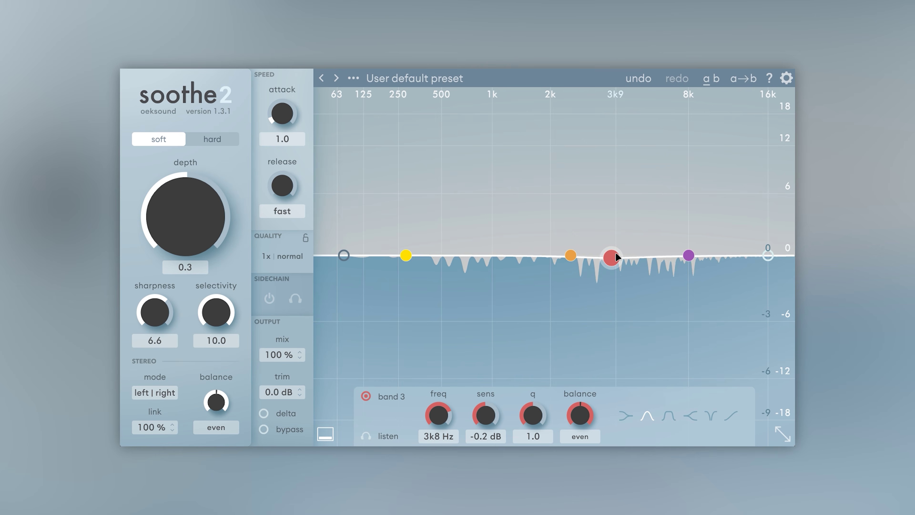
pyautogui.moveTo(609, 257); pyautogui.dragTo(598, 111)
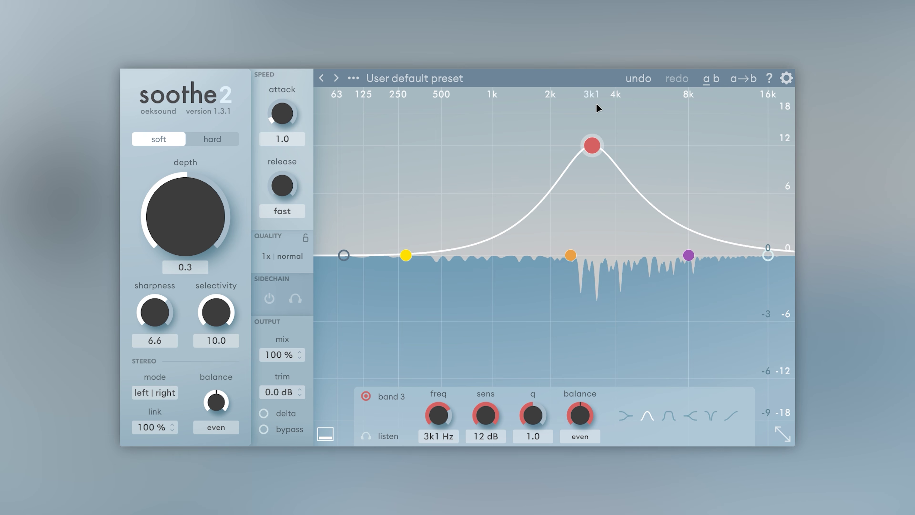
pyautogui.moveTo(572, 255); pyautogui.dragTo(622, 149)
pyautogui.scroll(3, 621, 149)
# Sweep the depth from -13.1 up to 10.7, and reduce the sensitivity of bands 2 and 3, with band 2 at 1.5 dB.
pyautogui.moveTo(191, 231); pyautogui.dragTo(187, 285)
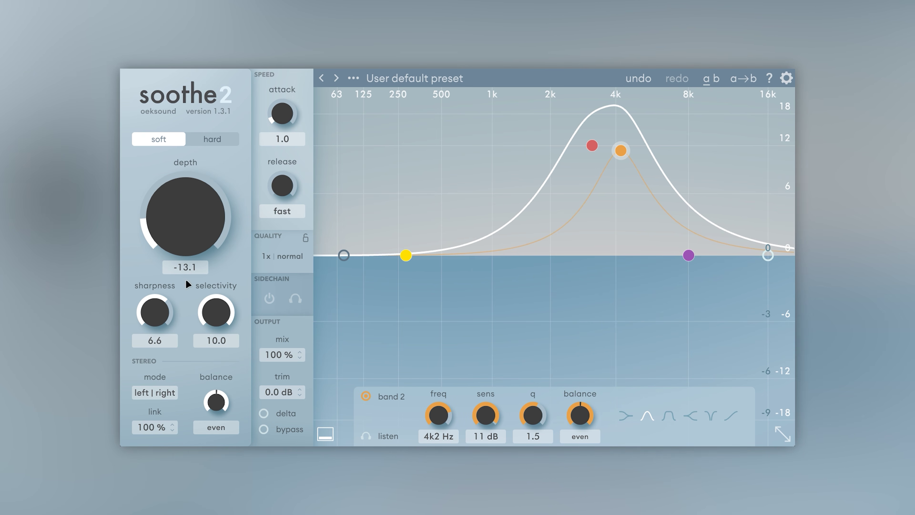
pyautogui.moveTo(194, 227); pyautogui.dragTo(205, 204)
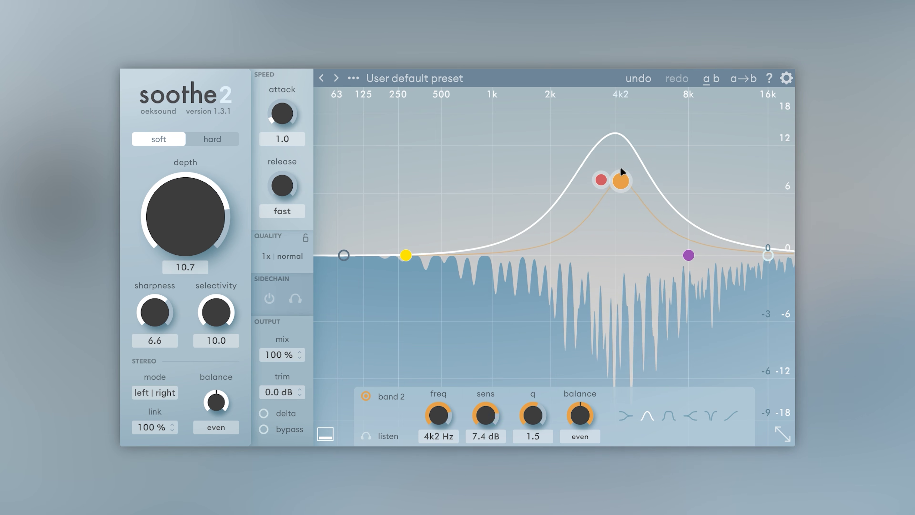
pyautogui.moveTo(623, 171); pyautogui.dragTo(616, 230)
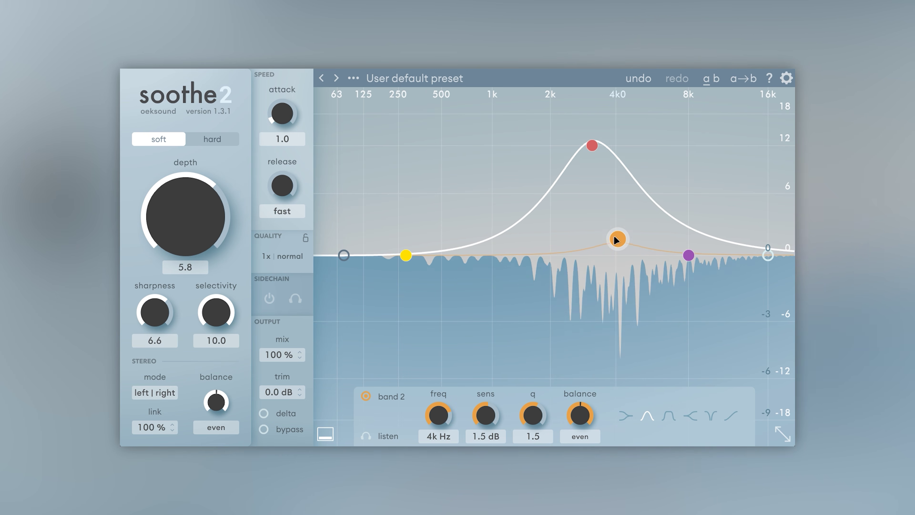
pyautogui.moveTo(593, 147); pyautogui.dragTo(593, 190)
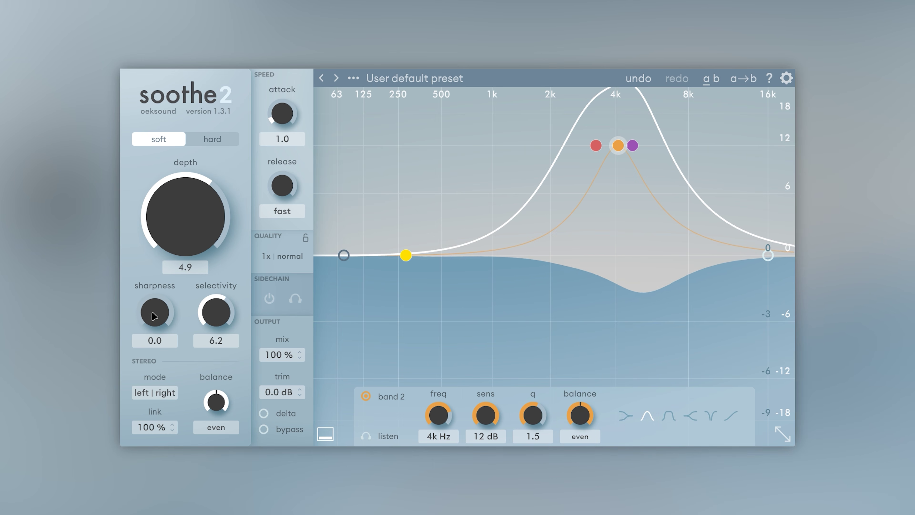
# Raise the sharpness to 6.6 and lower the selectivity to 0.0.
pyautogui.moveTo(156, 284); pyautogui.dragTo(157, 268)
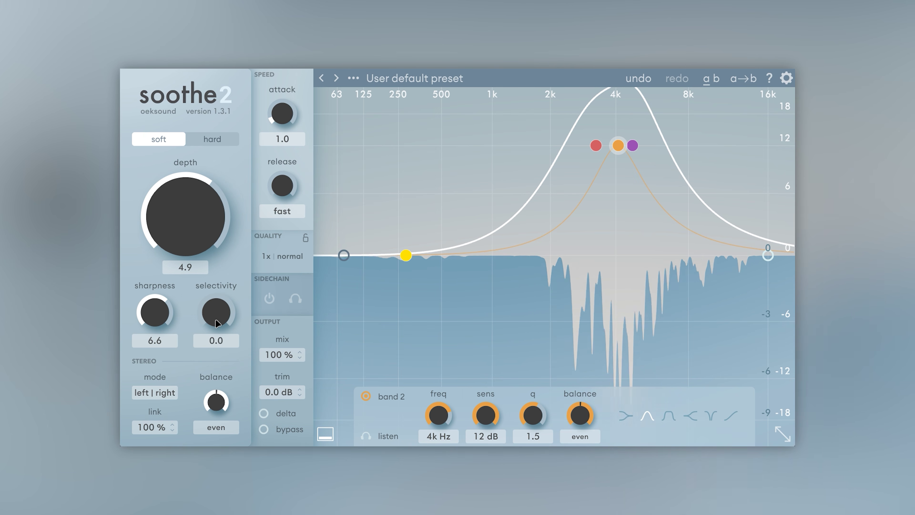
pyautogui.moveTo(216, 323); pyautogui.dragTo(216, 359)
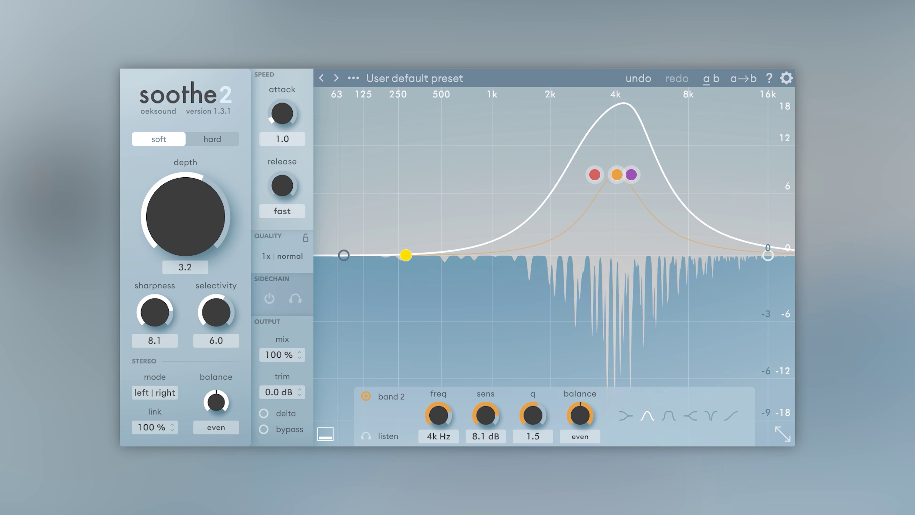
# Switch the processing mode to hard and adjust the depth to 4.8.
pyautogui.click(213, 139)
pyautogui.moveTo(177, 220)
pyautogui.mouseDown()
pyautogui.moveTo(177, 202)
pyautogui.moveTo(178, 226)
pyautogui.mouseUp()
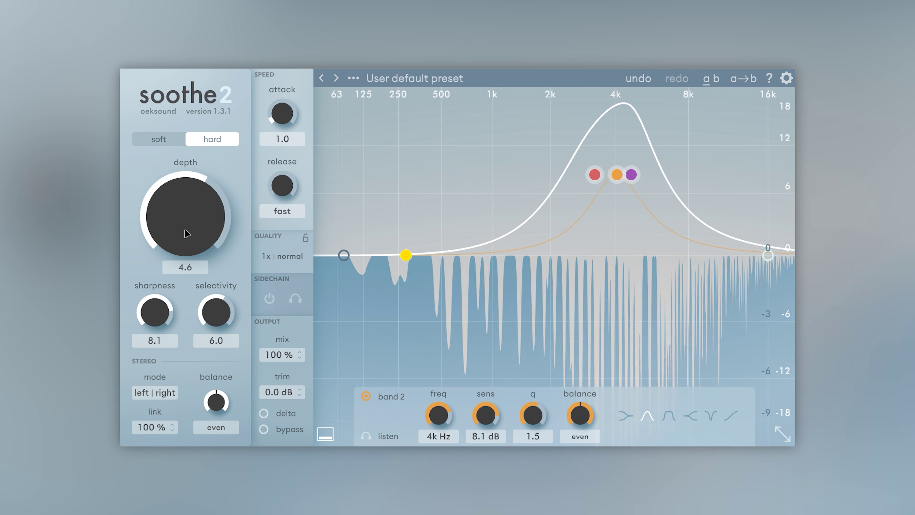
pyautogui.moveTo(186, 234); pyautogui.dragTo(155, 337)
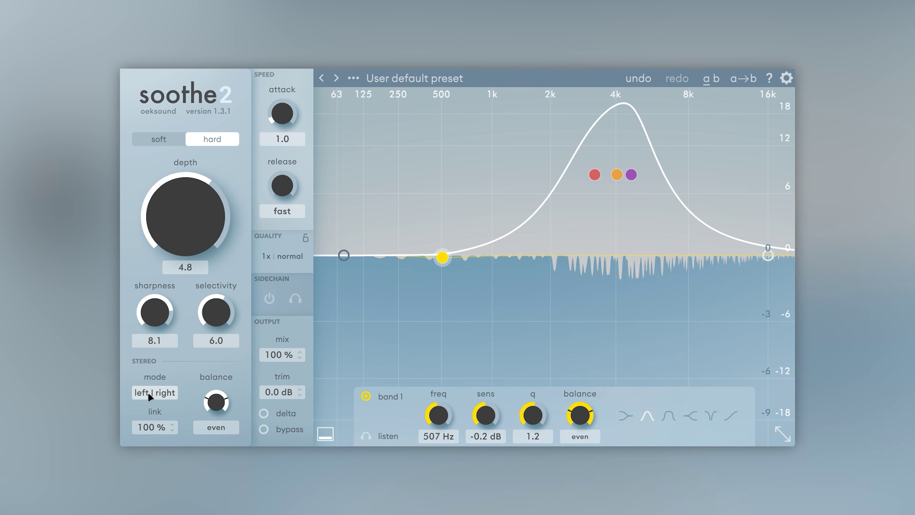
# Change the stereo mode to mid | side and set the balance to 100% | 70%.
pyautogui.click(151, 397)
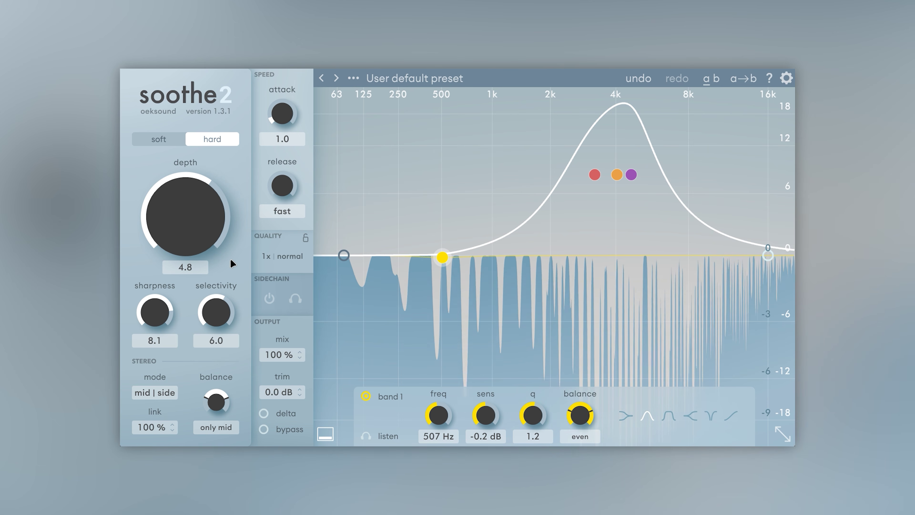
pyautogui.click(215, 429)
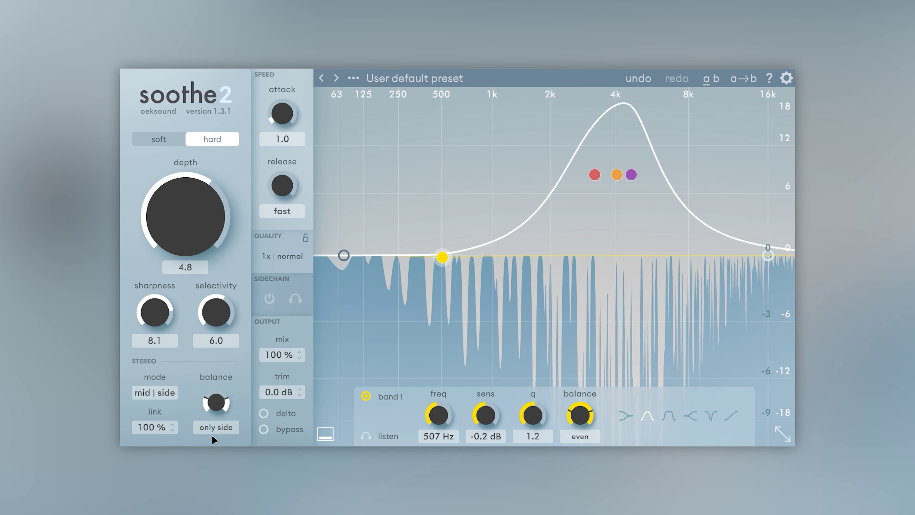
pyautogui.scroll(-3, 215, 400)
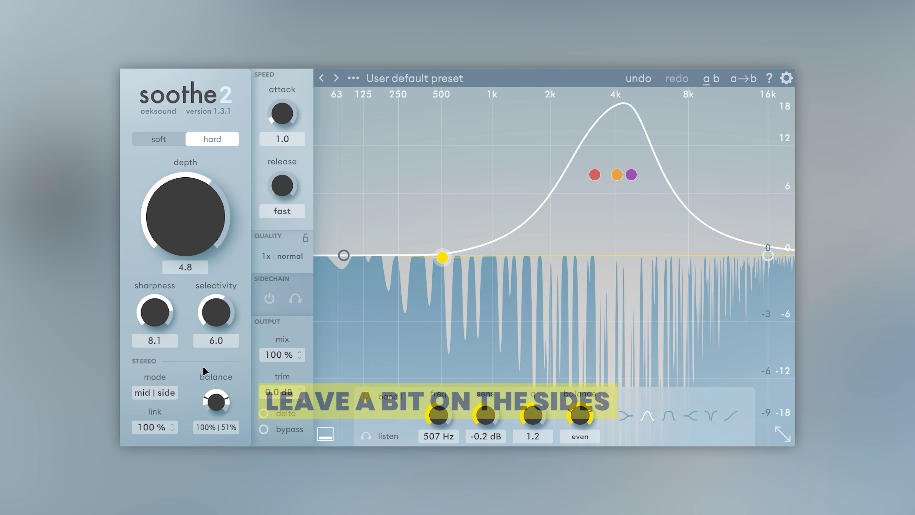
pyautogui.scroll(2, 202, 370)
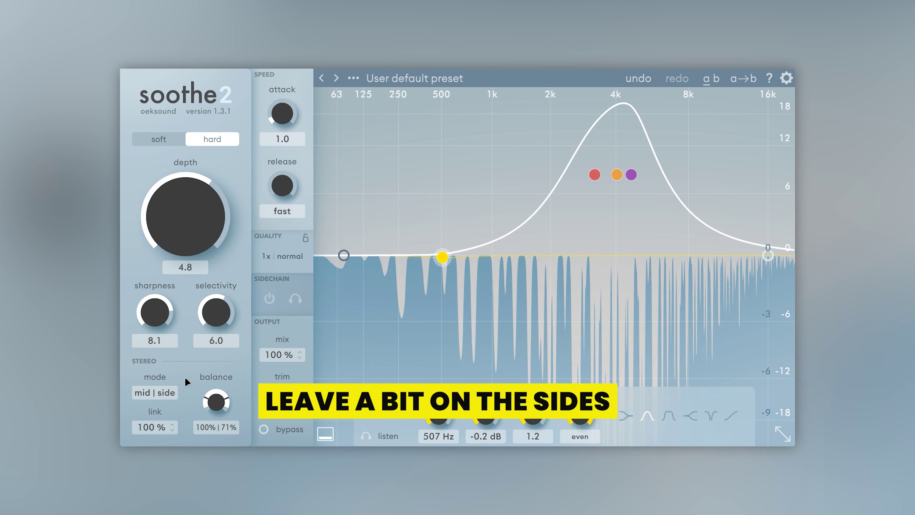
# Try a slower attack of 5.4 and a release of 9.7, and bring them back to 1.4 and fast.
pyautogui.moveTo(282, 113); pyautogui.dragTo(278, 70)
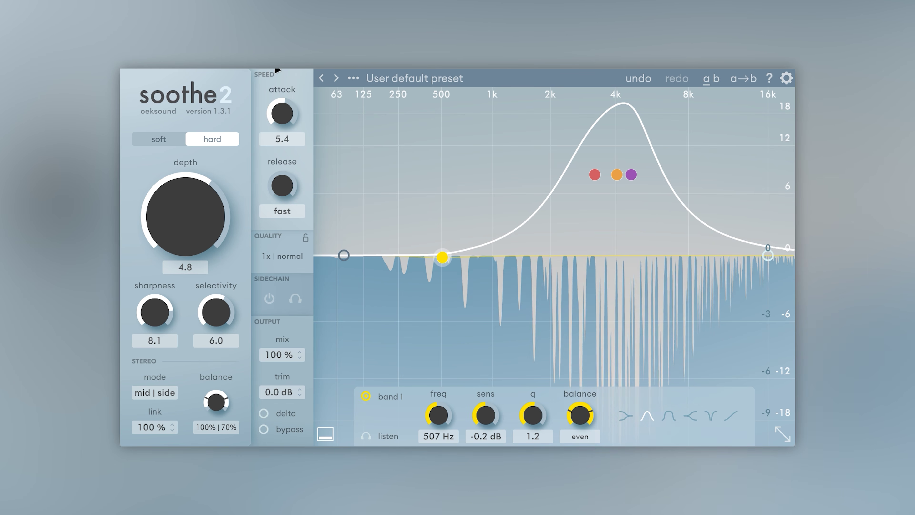
pyautogui.scroll(3, 283, 117)
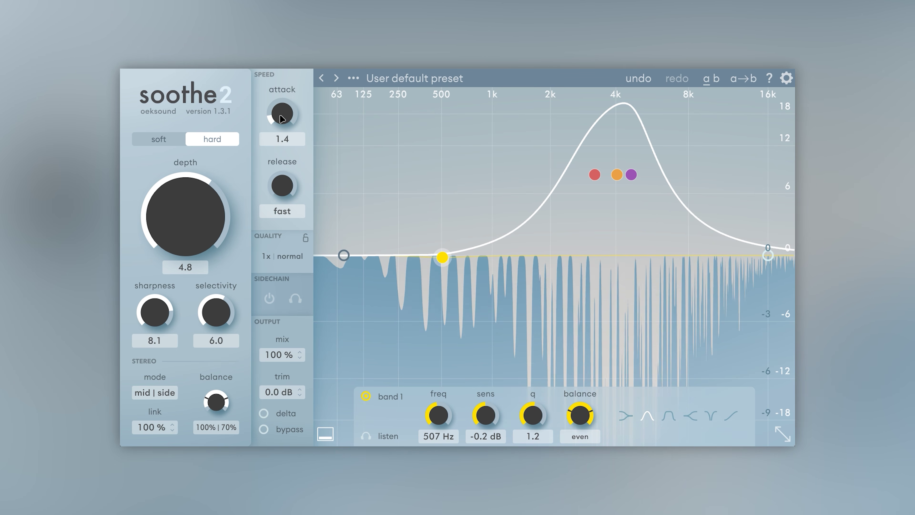
pyautogui.moveTo(282, 191); pyautogui.dragTo(281, 120)
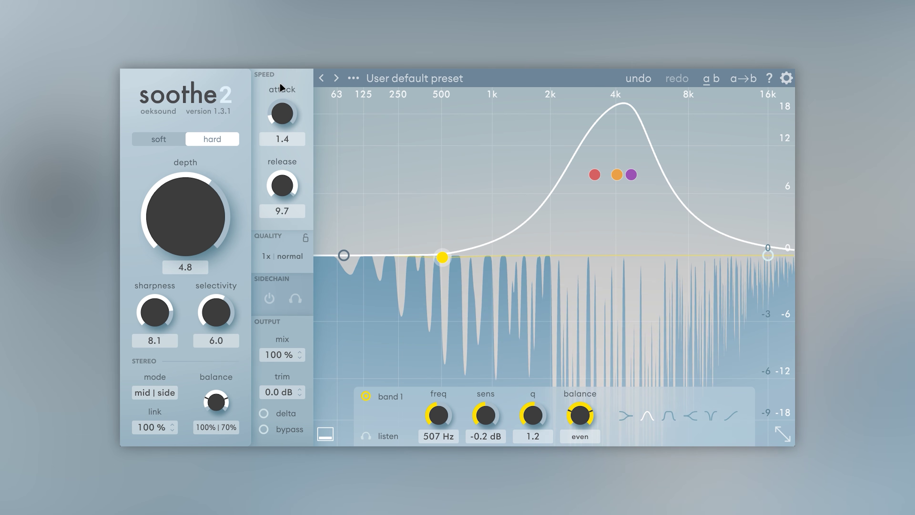
pyautogui.moveTo(282, 88); pyautogui.dragTo(290, 212)
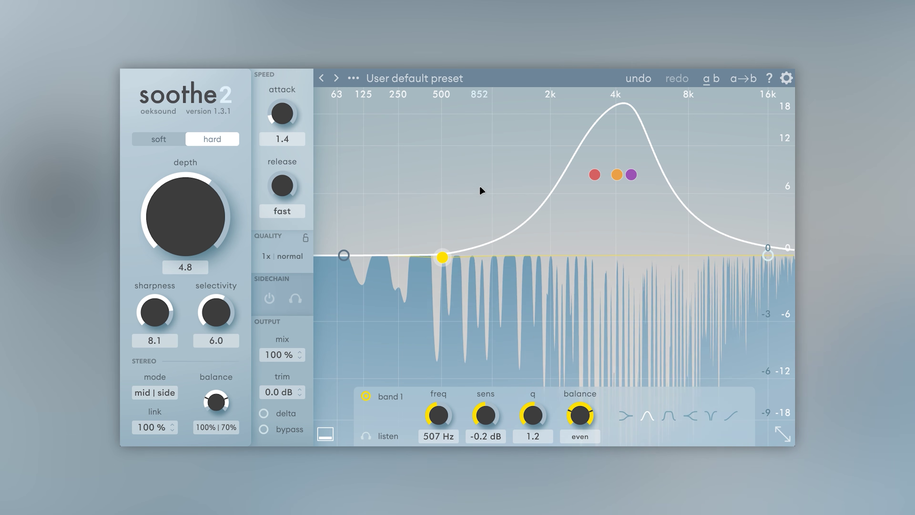
# Restrict the processed range by moving the high cut to 5k8 Hz and the low cut up to 2k4 Hz.
pyautogui.moveTo(768, 256); pyautogui.dragTo(661, 253)
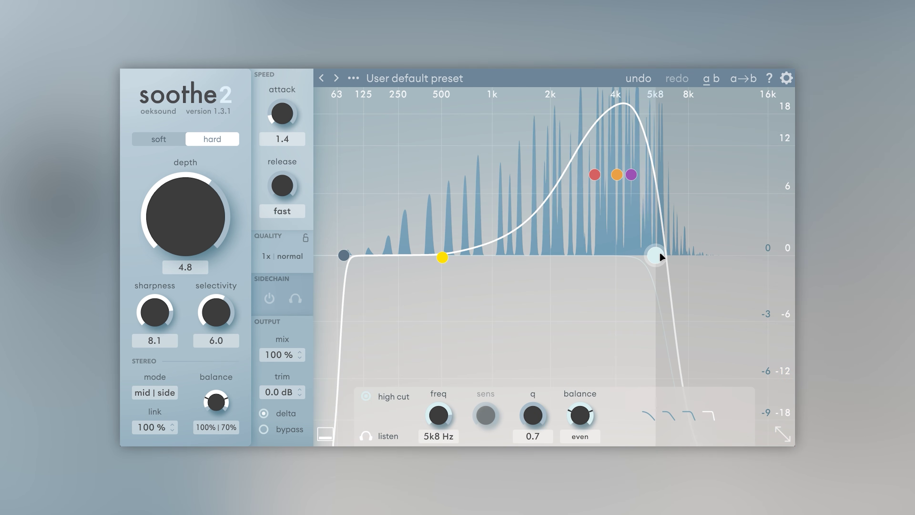
pyautogui.moveTo(344, 255); pyautogui.dragTo(556, 254)
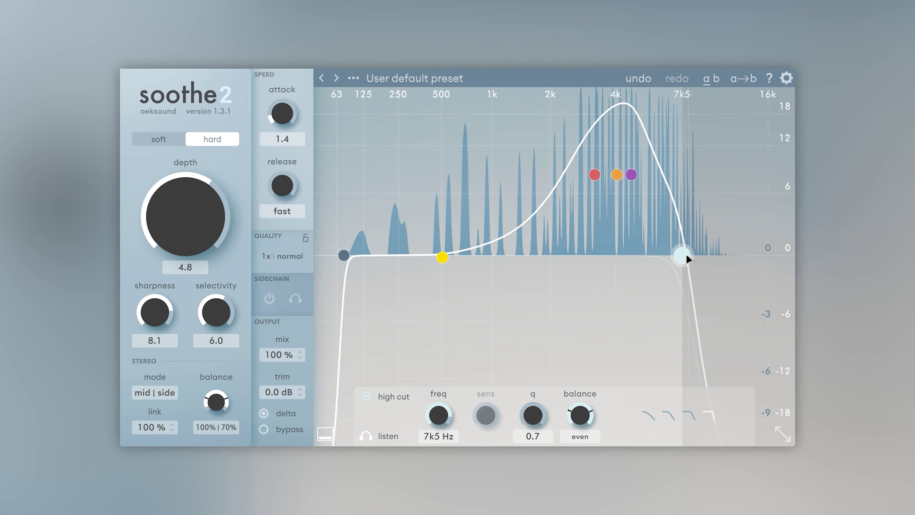
pyautogui.moveTo(687, 253); pyautogui.dragTo(661, 251)
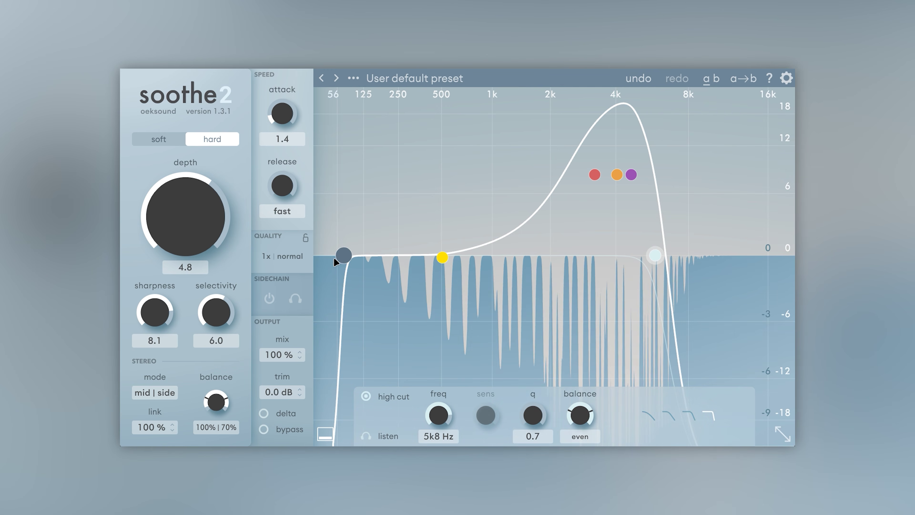
pyautogui.moveTo(343, 256); pyautogui.dragTo(552, 254)
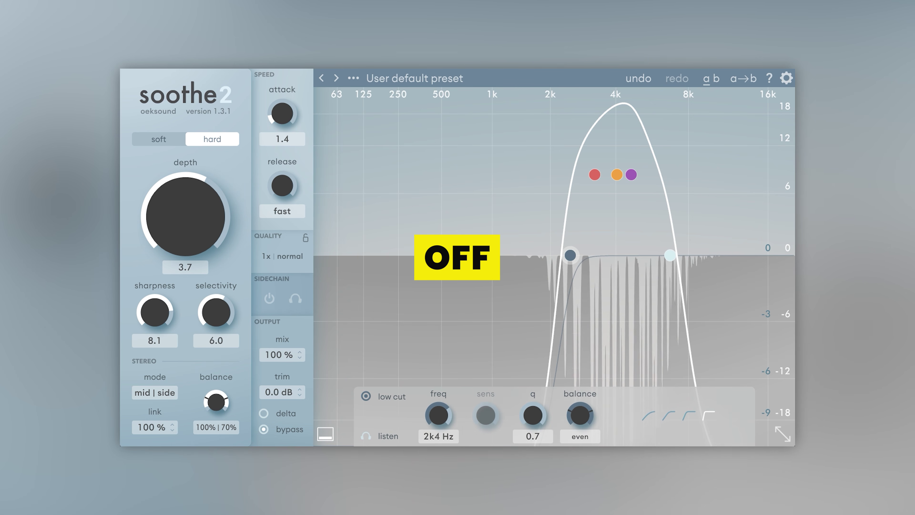
# Take soothe2 out of bypass to compare the processed sound, and audition the delta signal.
pyautogui.click(263, 429)
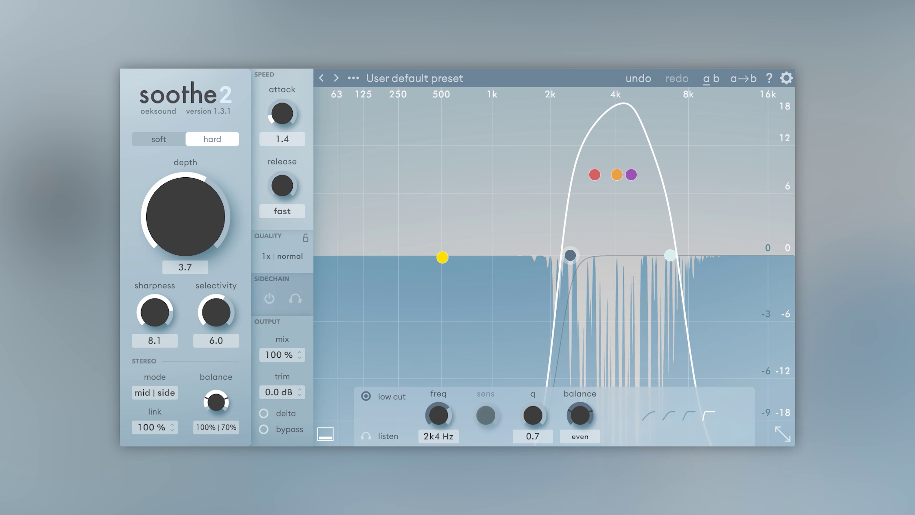
pyautogui.click(287, 413)
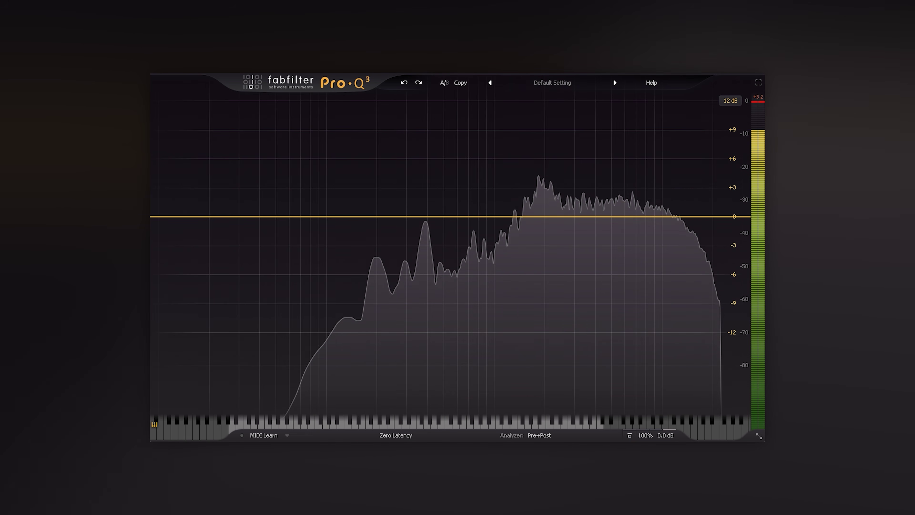
# In Pro-Q 3, turn a boosted narrow bell just below 1 kHz into a cut, and pull down the gain of band 3.
pyautogui.moveTo(419, 217); pyautogui.dragTo(474, 129)
pyautogui.scroll(2, 471, 158)
pyautogui.moveTo(478, 374); pyautogui.dragTo(475, 451)
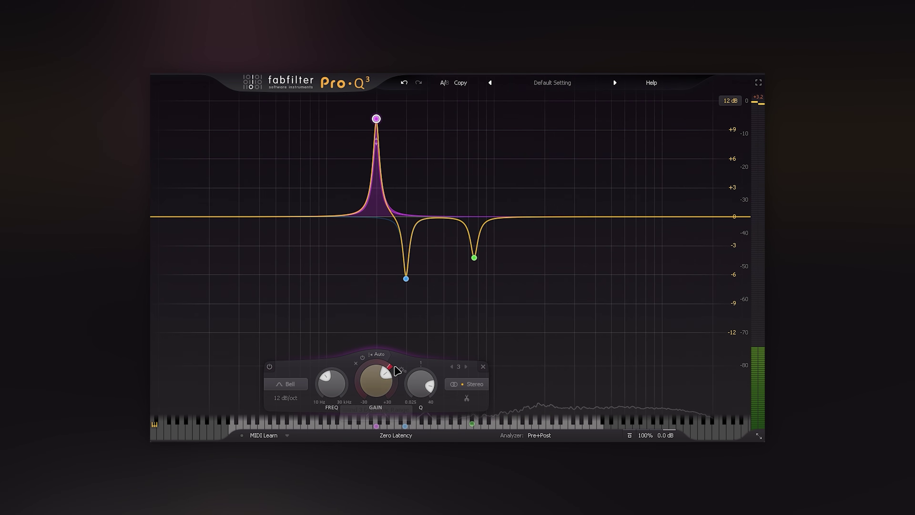
pyautogui.moveTo(381, 378); pyautogui.dragTo(381, 377)
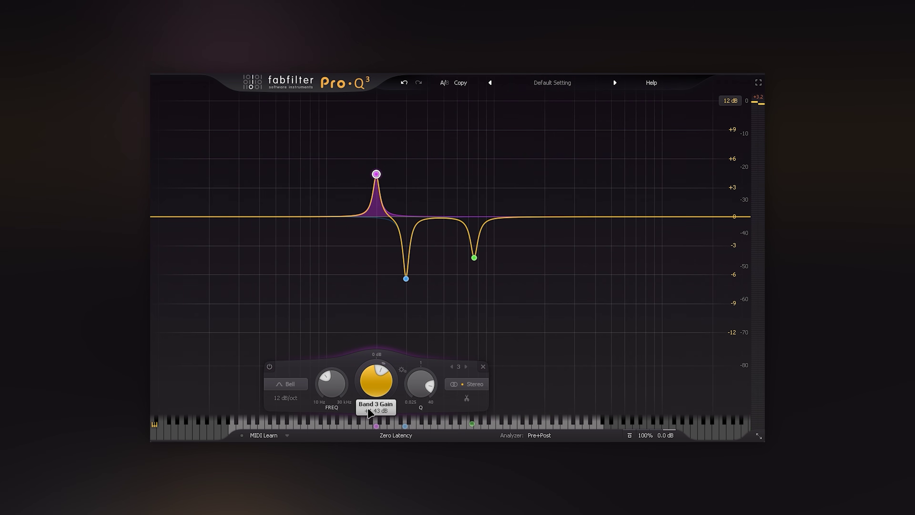
pyautogui.moveTo(369, 410); pyautogui.dragTo(369, 491)
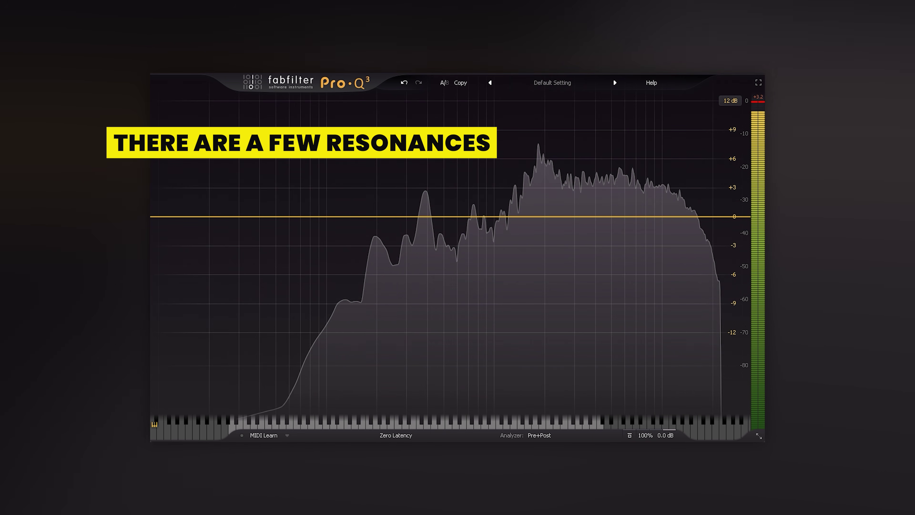
# Find the resonance just below 1 kHz with a boosted narrow bell, and cut it by about 4 dB.
pyautogui.moveTo(449, 216); pyautogui.dragTo(473, 130)
pyautogui.scroll(5, 453, 196)
pyautogui.scroll(2, 473, 130)
pyautogui.moveTo(473, 130); pyautogui.dragTo(474, 140)
pyautogui.moveTo(474, 380); pyautogui.dragTo(473, 426)
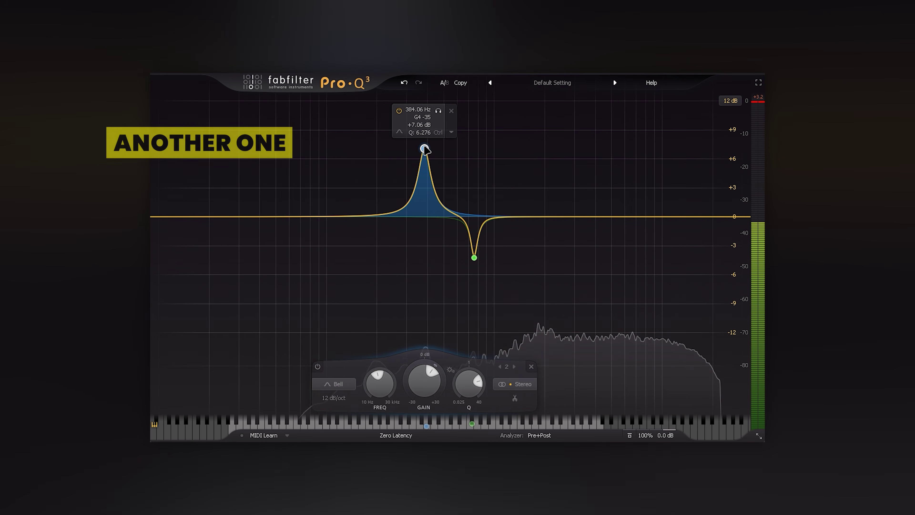
# Move the second bell to 298.19 Hz, narrow it to Q 13.50, and cut it by about 6 dB.
pyautogui.moveTo(423, 147); pyautogui.dragTo(406, 121)
pyautogui.scroll(3, 403, 124)
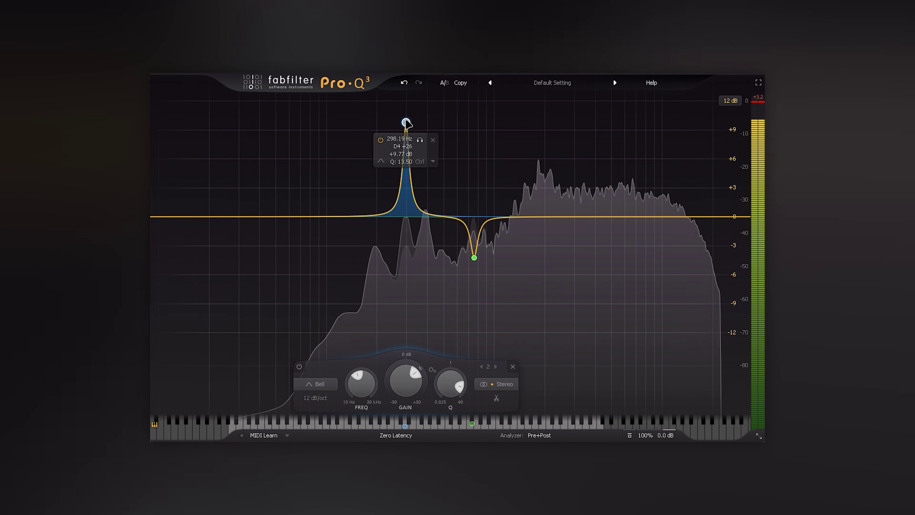
pyautogui.moveTo(405, 380); pyautogui.dragTo(406, 422)
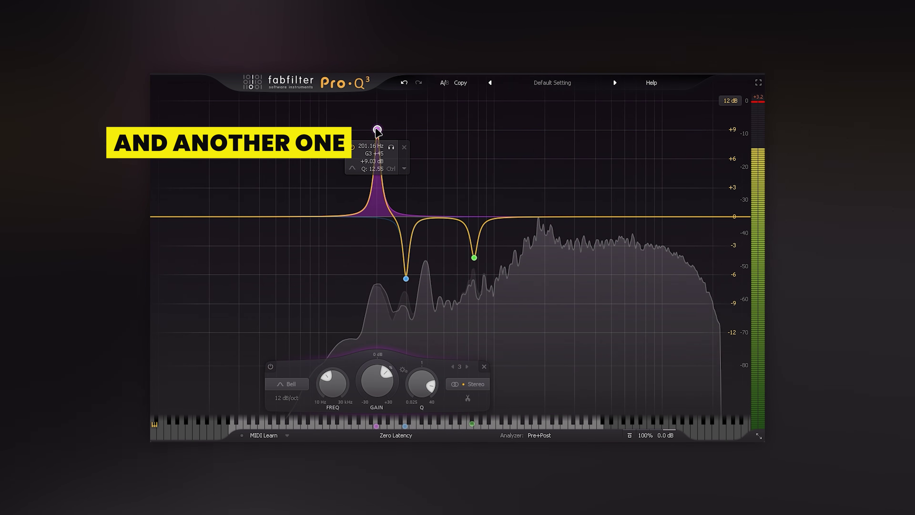
# Align band 3's narrow bell with the resonance near 200 Hz and cut its gain to -19.35 dB.
pyautogui.moveTo(377, 131); pyautogui.dragTo(376, 119)
pyautogui.moveTo(373, 379); pyautogui.dragTo(373, 452)
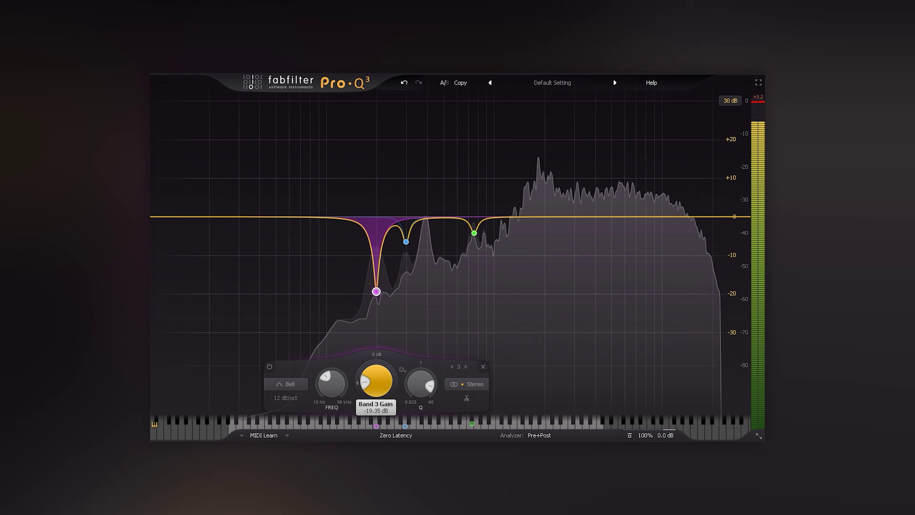
# Deepen the second bell's cut near 300 Hz to about -22 dB and lower the gain scale of all bands.
pyautogui.moveTo(407, 241); pyautogui.dragTo(406, 262)
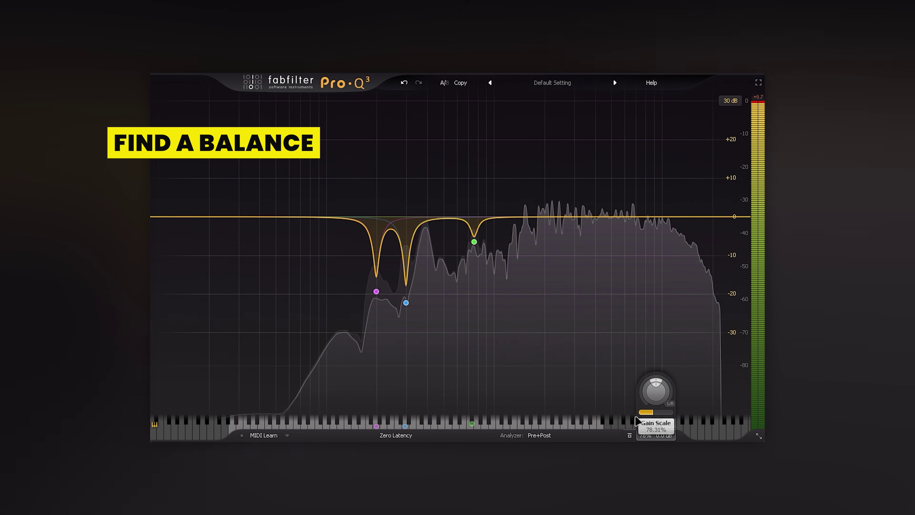
pyautogui.moveTo(636, 419); pyautogui.dragTo(595, 425)
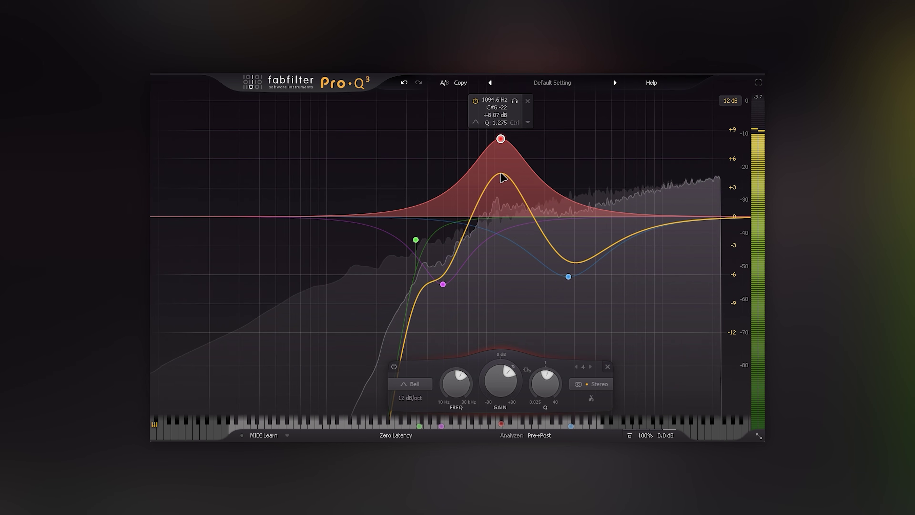
# Turn the boosted bell near 1.1 kHz into a slight cut, and raise the output level.
pyautogui.scroll(3, 502, 174)
pyautogui.moveTo(503, 174); pyautogui.dragTo(504, 257)
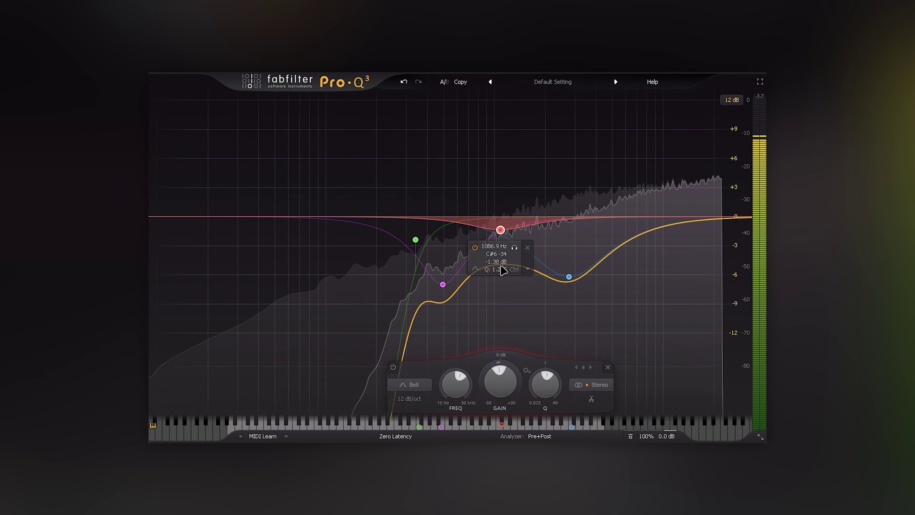
pyautogui.moveTo(503, 270); pyautogui.dragTo(503, 218)
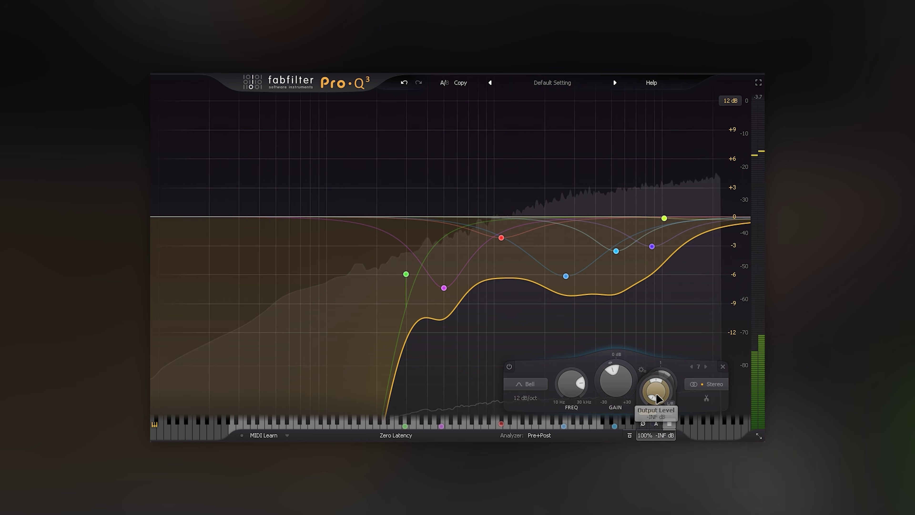
pyautogui.moveTo(658, 348); pyautogui.dragTo(657, 339)
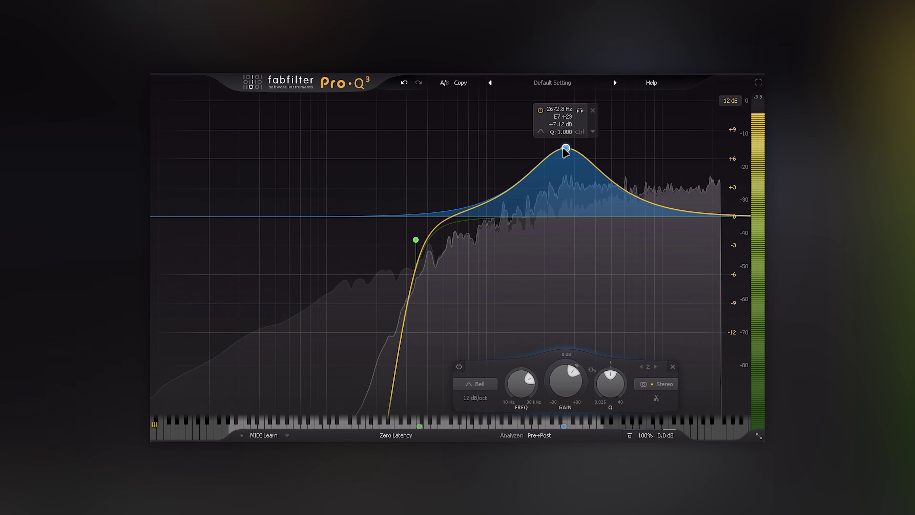
# Cut the bell near 2.7 kHz by about 6 dB, near 490 Hz by about 7 dB, and at 1042.1 Hz by 1.27 dB.
pyautogui.moveTo(566, 148); pyautogui.dragTo(568, 280)
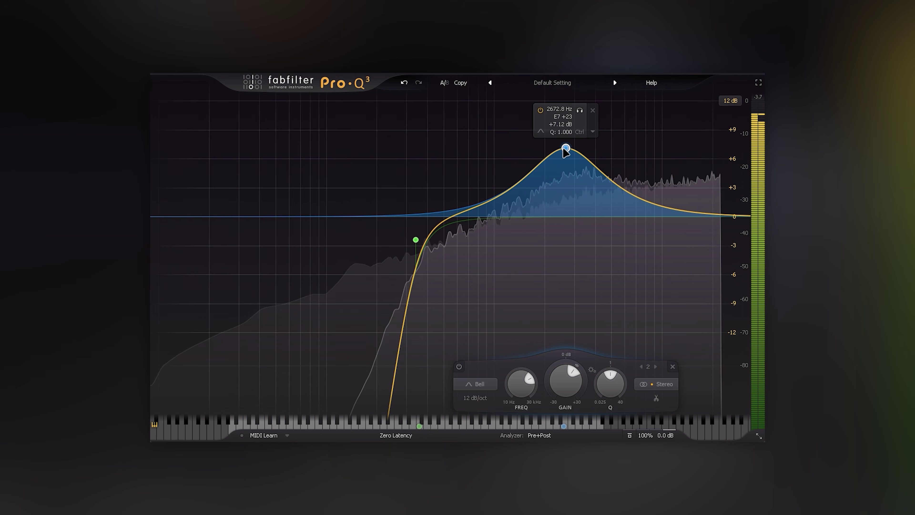
pyautogui.moveTo(566, 147); pyautogui.dragTo(567, 281)
pyautogui.moveTo(459, 241); pyautogui.dragTo(446, 297)
pyautogui.moveTo(504, 216)
pyautogui.mouseDown()
pyautogui.moveTo(501, 150)
pyautogui.moveTo(503, 308)
pyautogui.moveTo(497, 213)
pyautogui.moveTo(497, 229)
pyautogui.mouseUp()
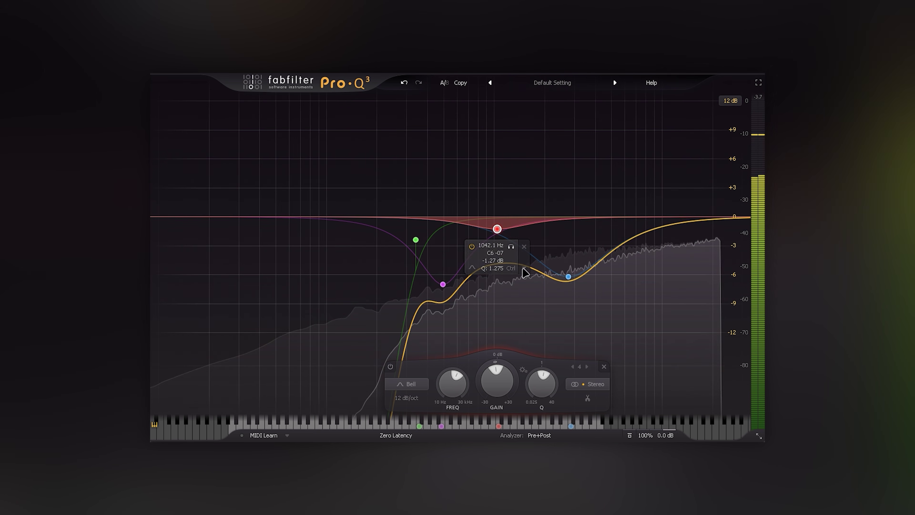
# Add a cut of about 3 dB near 9 kHz, lower the low cut to about 300 Hz, and move band 7 near 5 kHz.
pyautogui.moveTo(649, 216); pyautogui.dragTo(651, 247)
pyautogui.click(664, 217)
pyautogui.moveTo(416, 240); pyautogui.dragTo(406, 270)
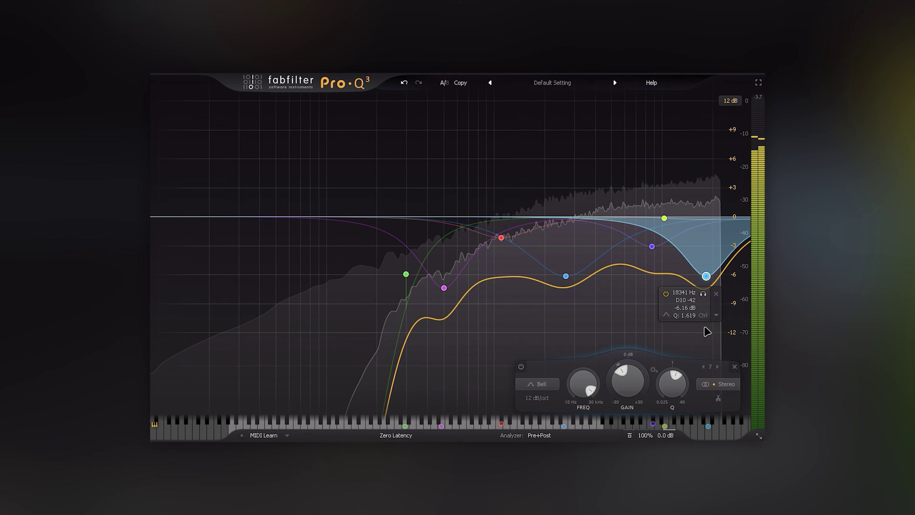
pyautogui.moveTo(708, 332); pyautogui.dragTo(617, 307)
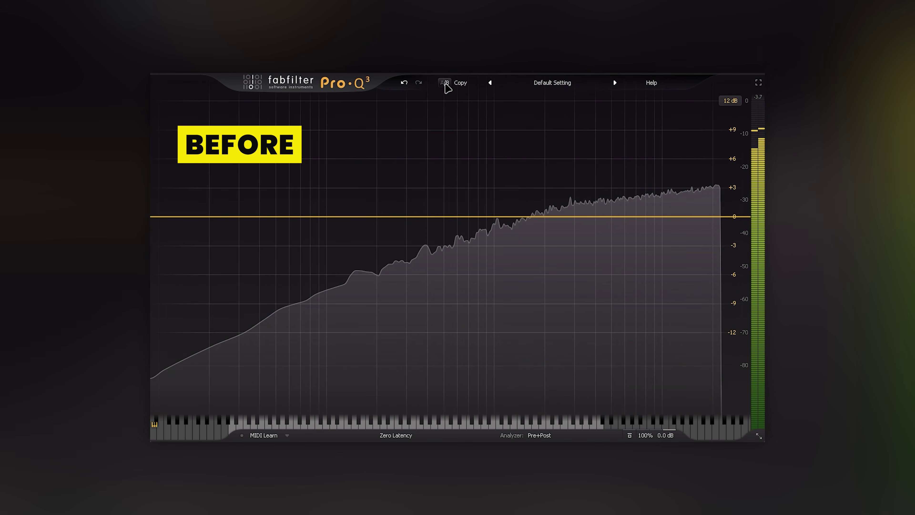
# Compare the sound before and after the EQ, and raise the output level to fit the mix.
pyautogui.click(445, 83)
pyautogui.scroll(-4, 656, 390)
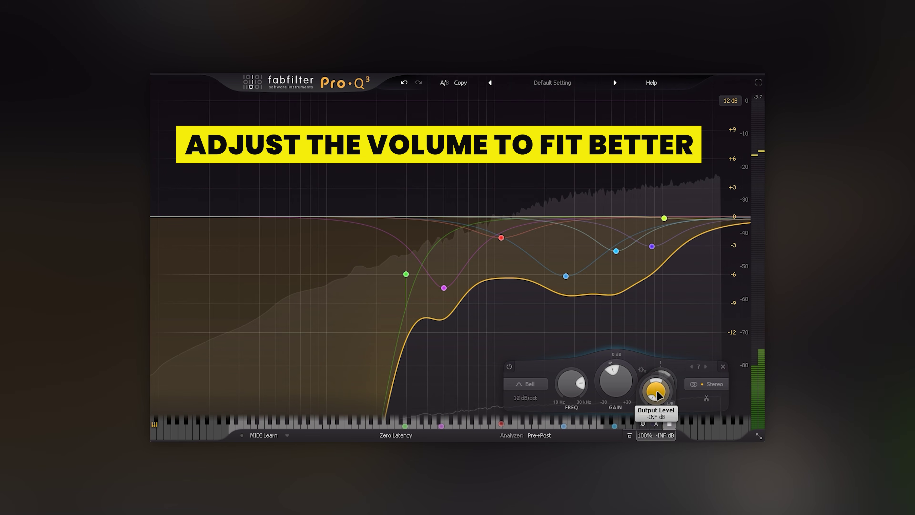
pyautogui.moveTo(658, 349); pyautogui.dragTo(658, 339)
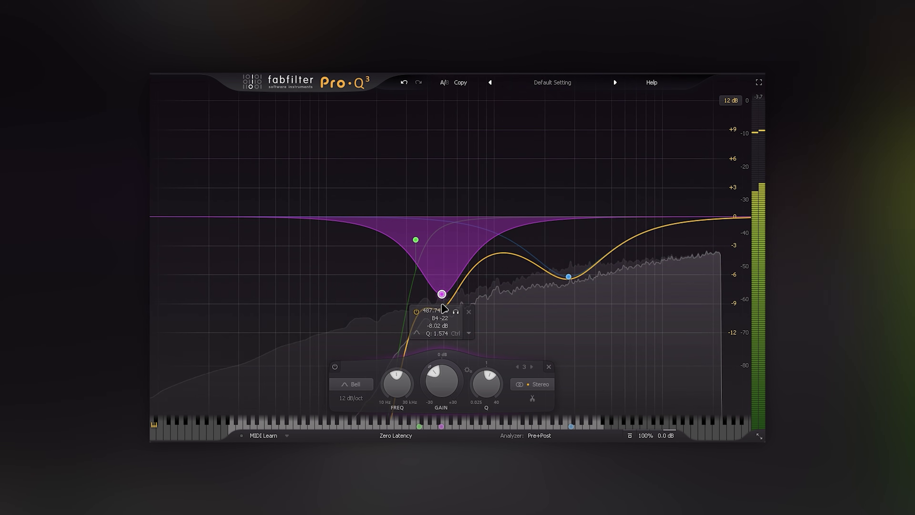
# Ease the cut of band 3 near 490 Hz to about 7 dB, and add a boosted bell just above 1 kHz.
pyautogui.moveTo(442, 308)
pyautogui.mouseDown()
pyautogui.moveTo(446, 228)
pyautogui.moveTo(444, 298)
pyautogui.mouseUp()
pyautogui.moveTo(499, 217); pyautogui.dragTo(501, 125)
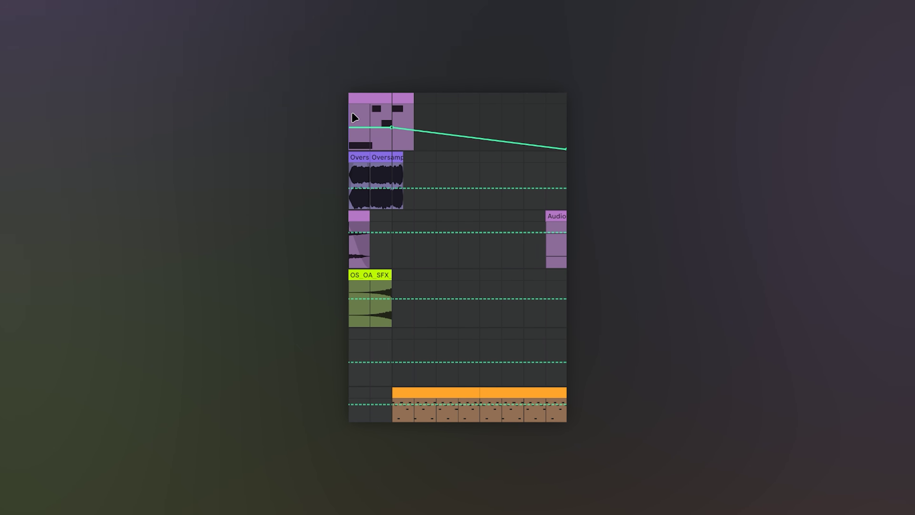
# Switch to the DAW's arrangement and play back the clips.
pyautogui.press('space')
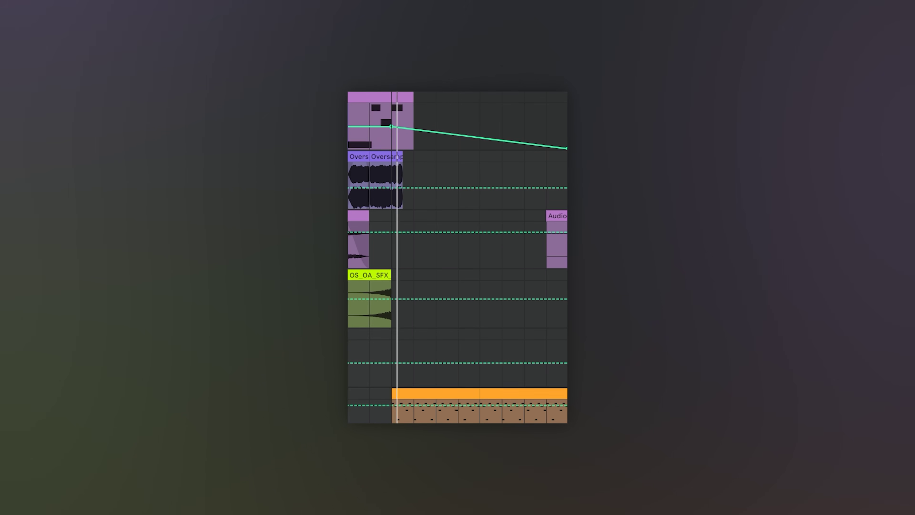